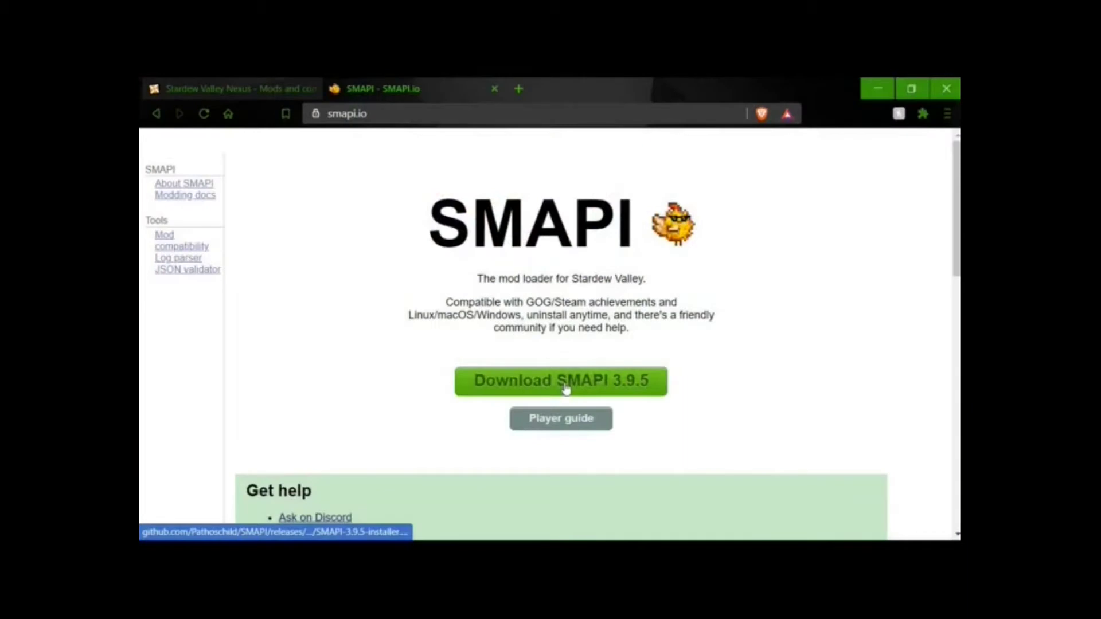
Step: Point out the smapi.io web address and download the SMAPI 3.9.5 installer
left_click(352, 116)
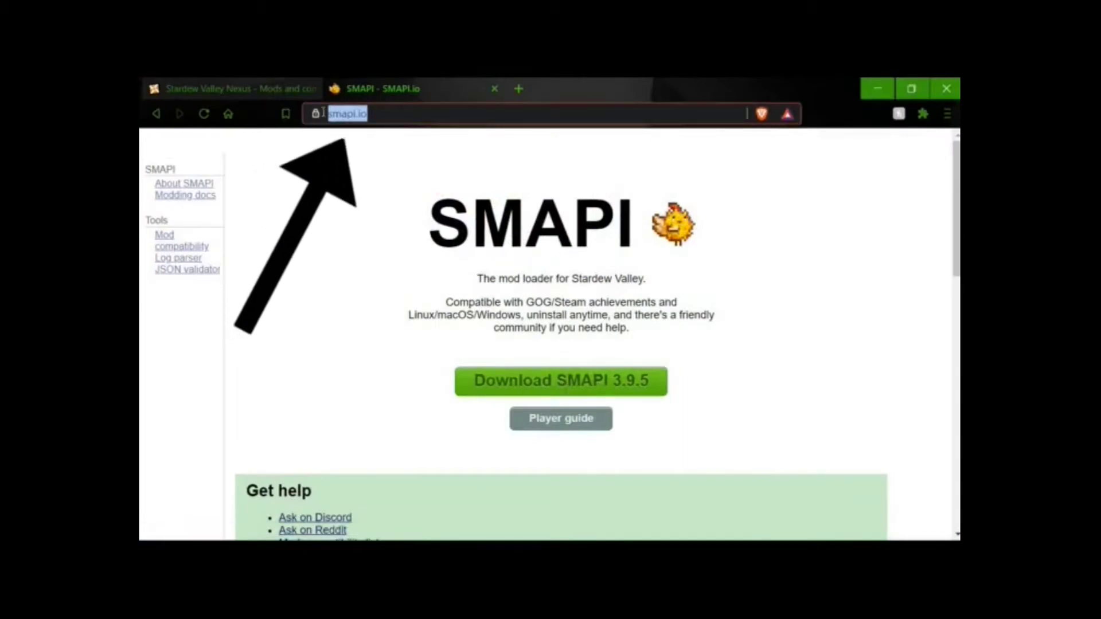
left_click(401, 112)
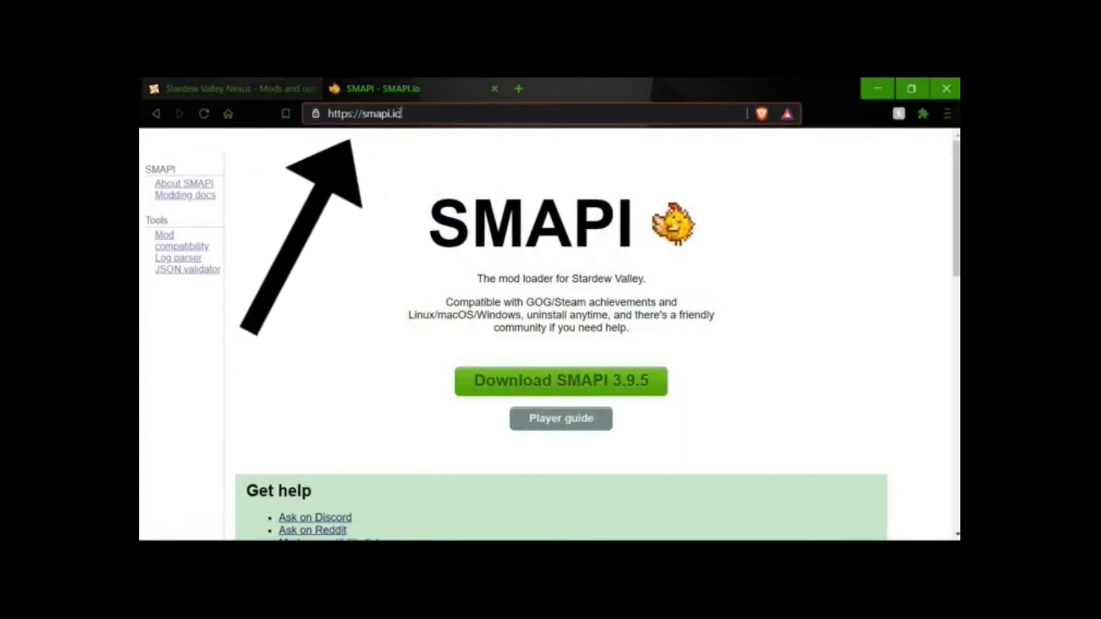
left_click_drag(418, 109, 324, 114)
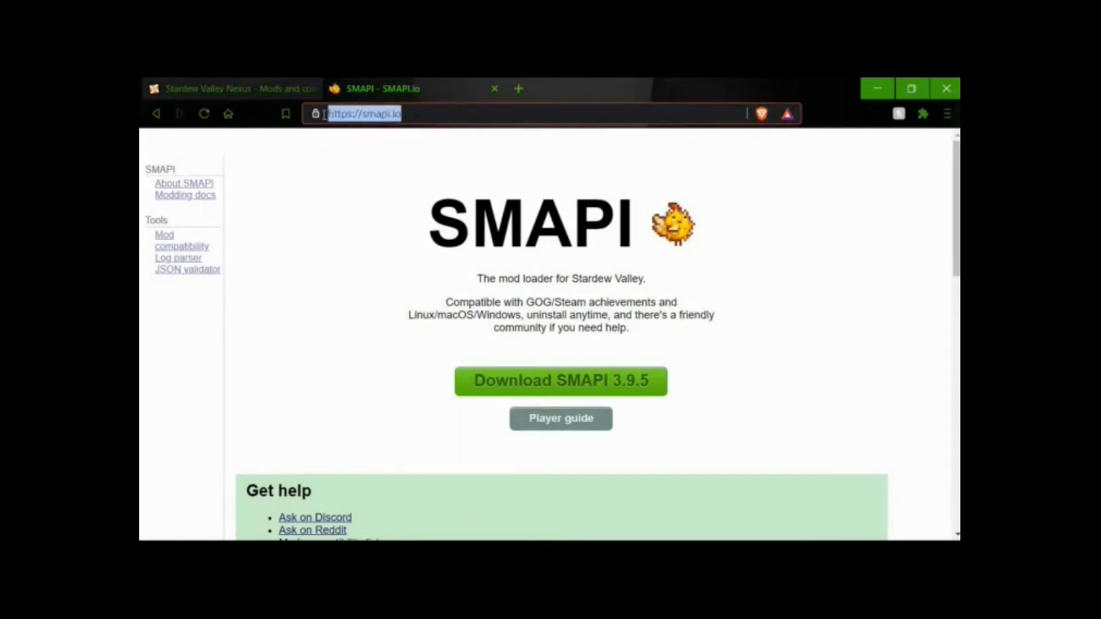
left_click(431, 111)
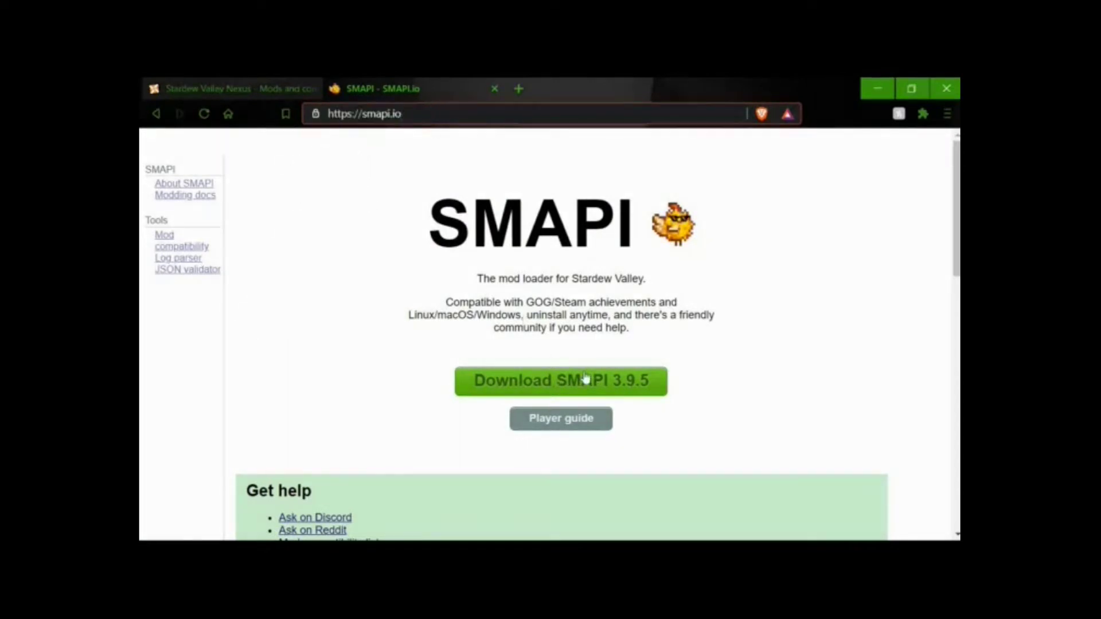
left_click(547, 387)
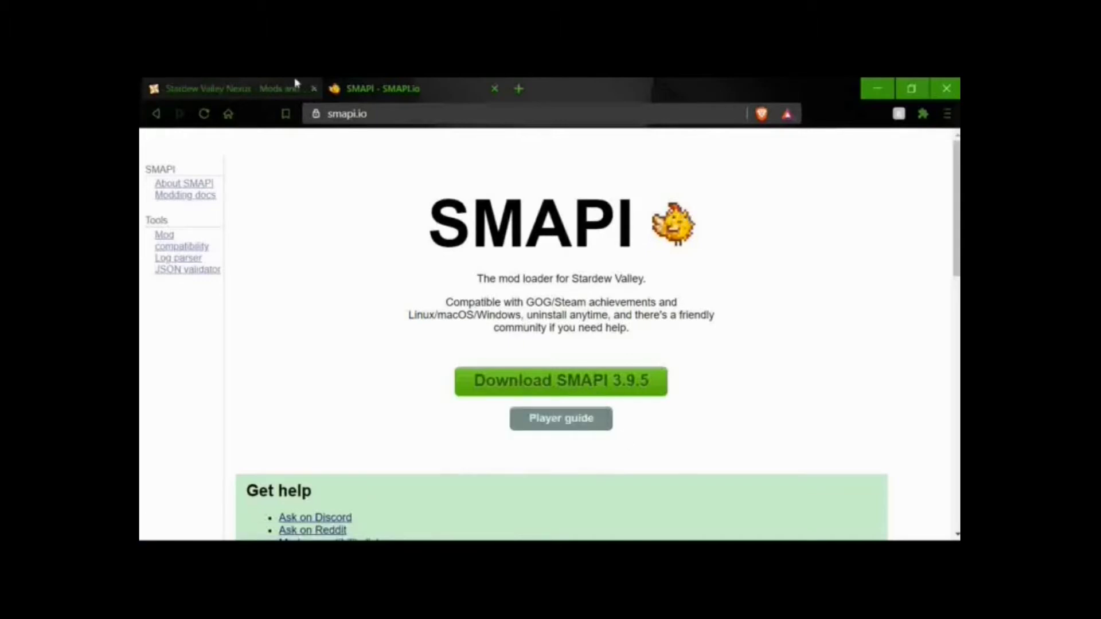
Step: Switch to the Stardew Valley Nexus Mods page and examine its web address, especially the stardewvalley part
left_click(232, 83)
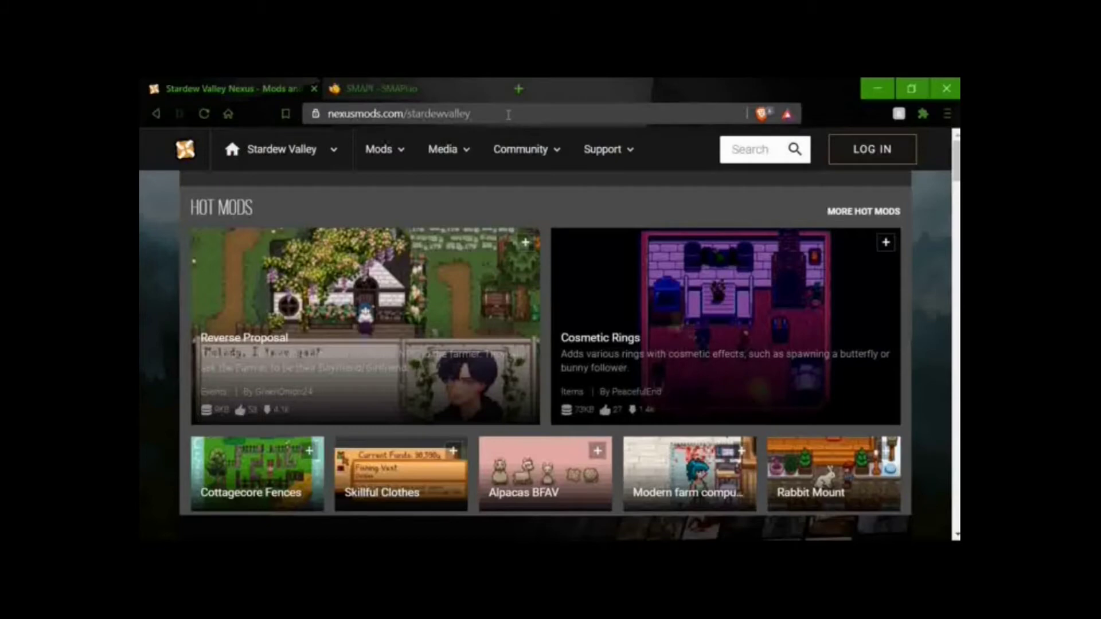
left_click_drag(508, 115, 325, 117)
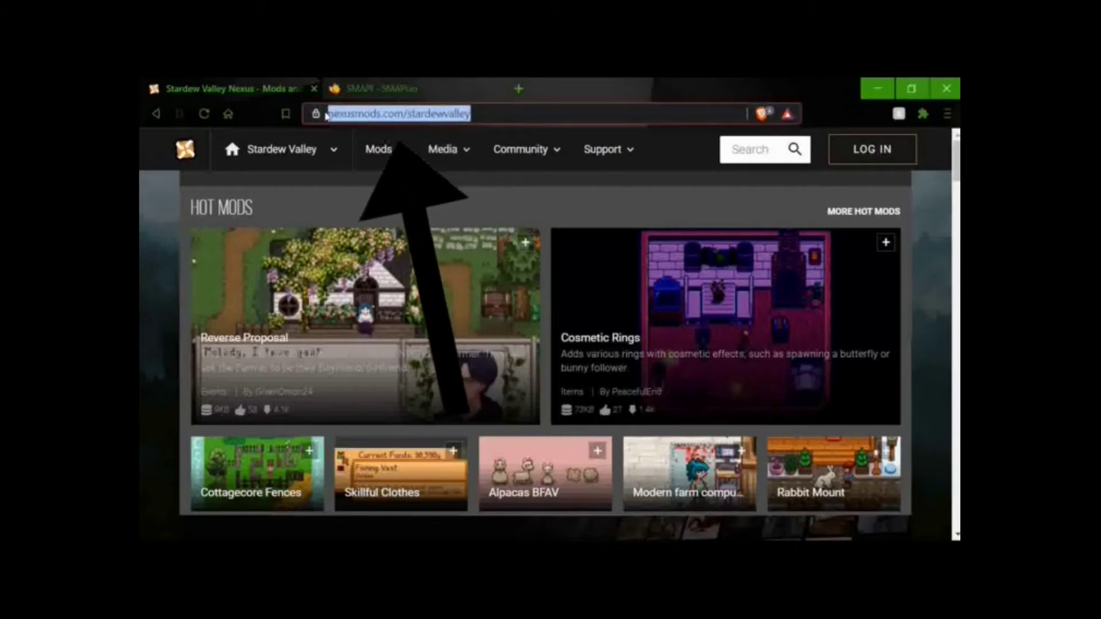
left_click(481, 114)
left_click_drag(553, 114, 326, 115)
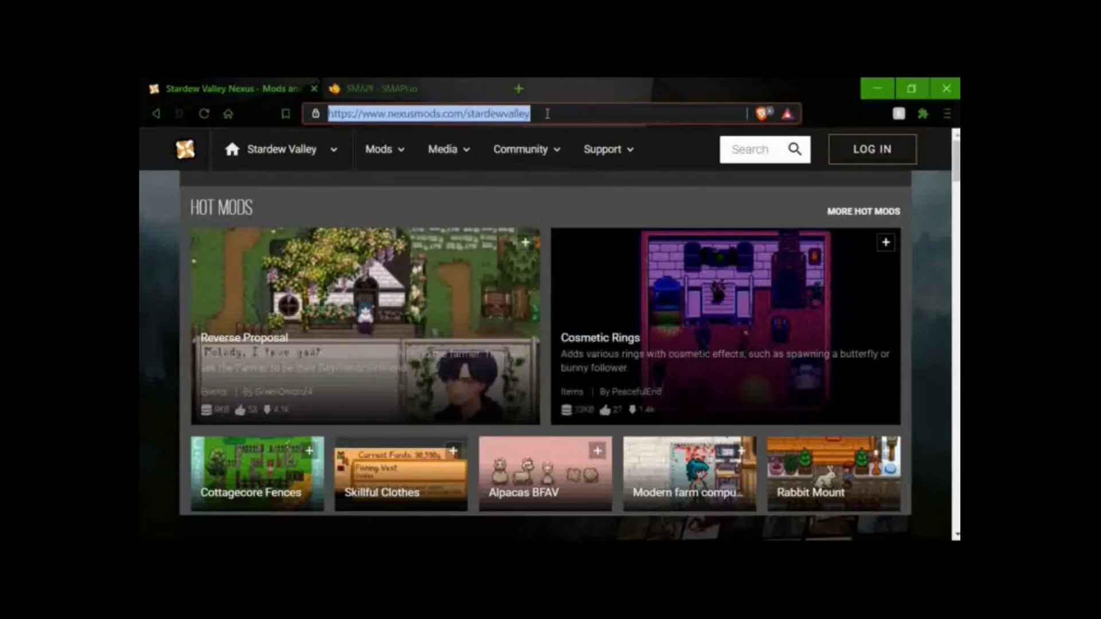
left_click(470, 113)
left_click_drag(469, 114, 553, 113)
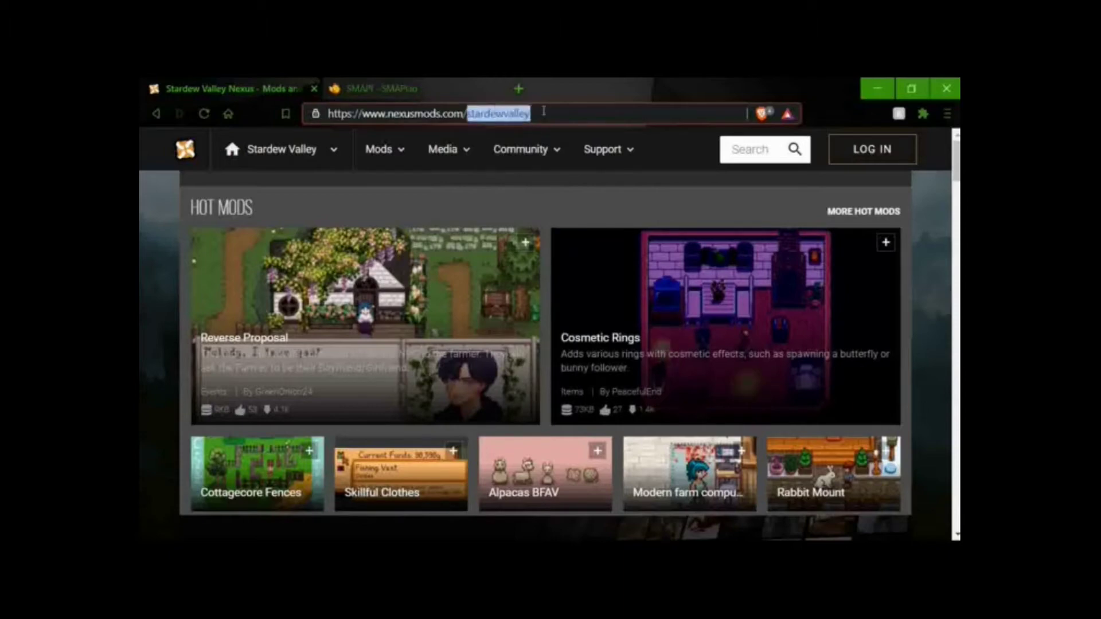
left_click(556, 111)
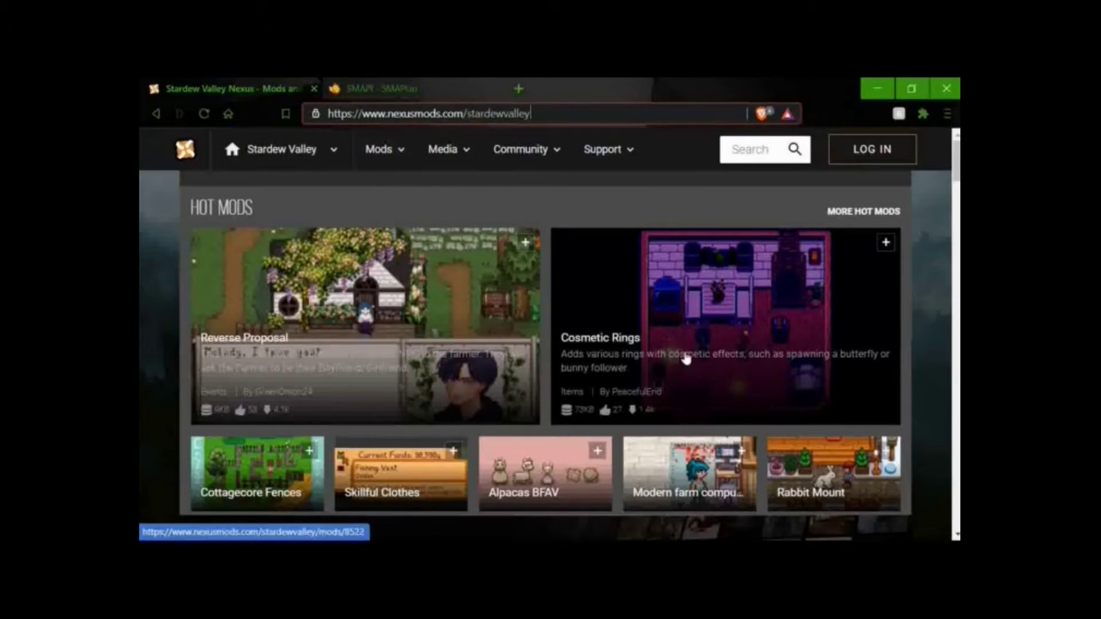
Step: Browse the Stardew Valley home page's registration banner and its hot and new mod listings
scroll(679, 367, "down", 4)
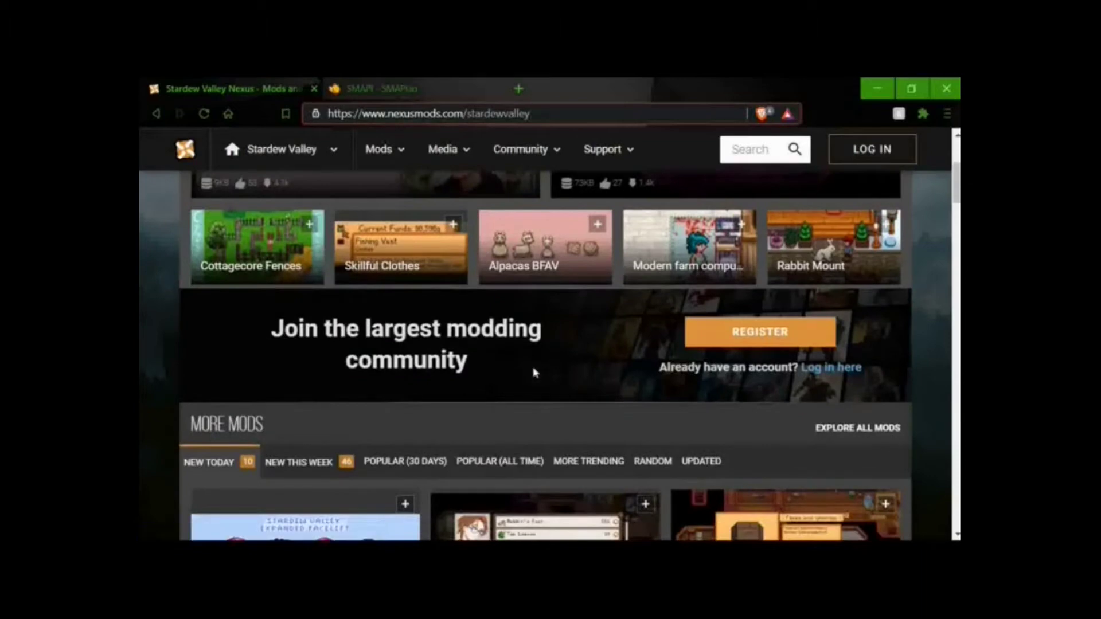
scroll(533, 372, "down", 3)
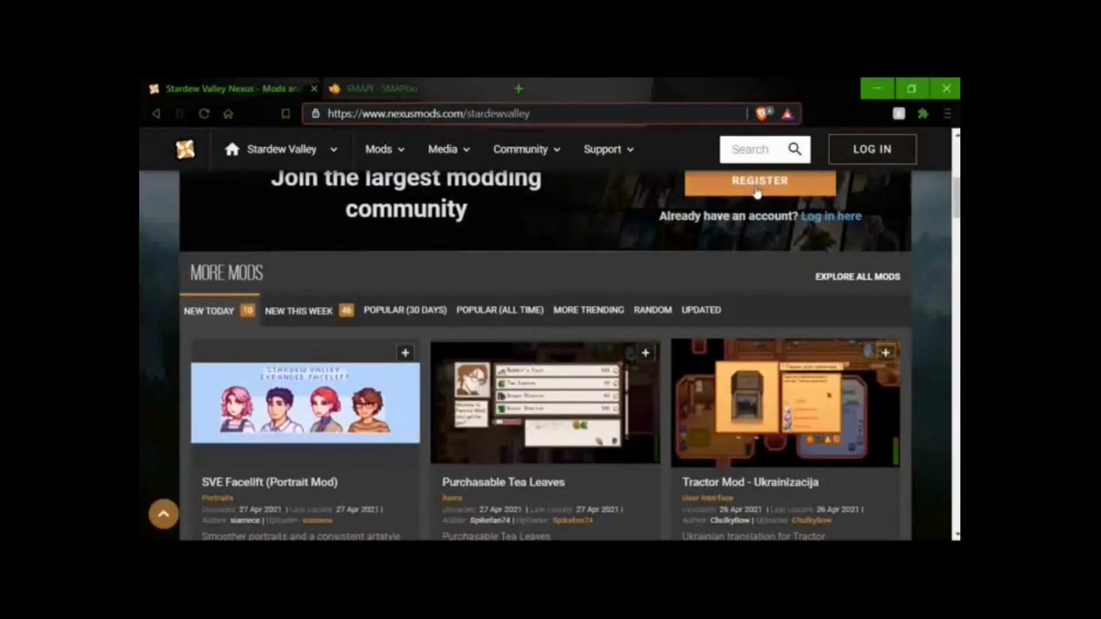
scroll(757, 192, "up", 1)
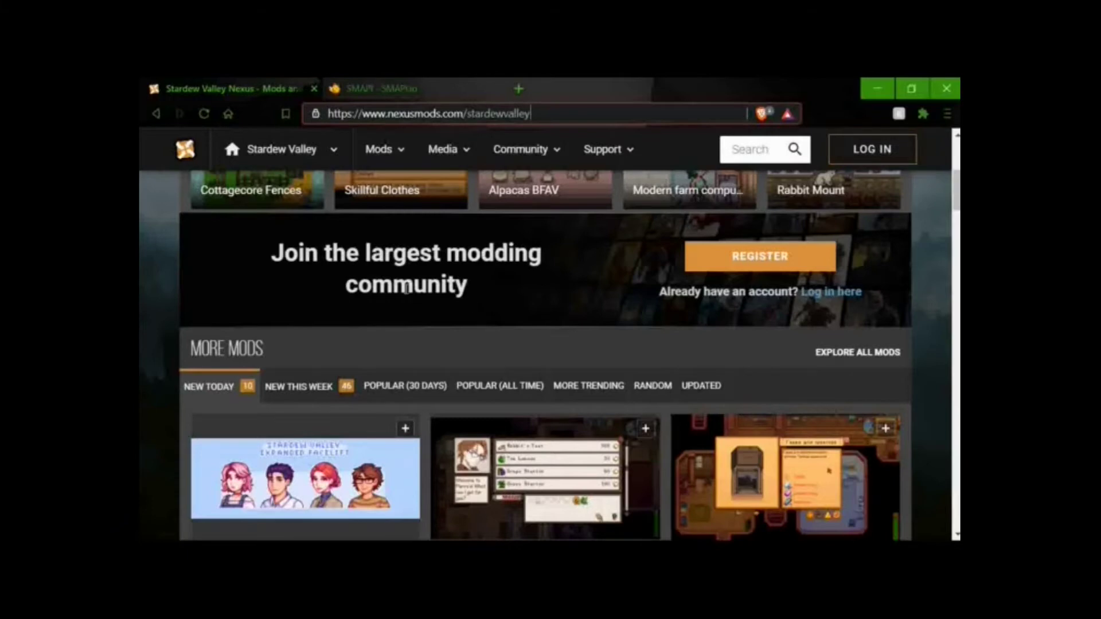
scroll(406, 288, "down", 4)
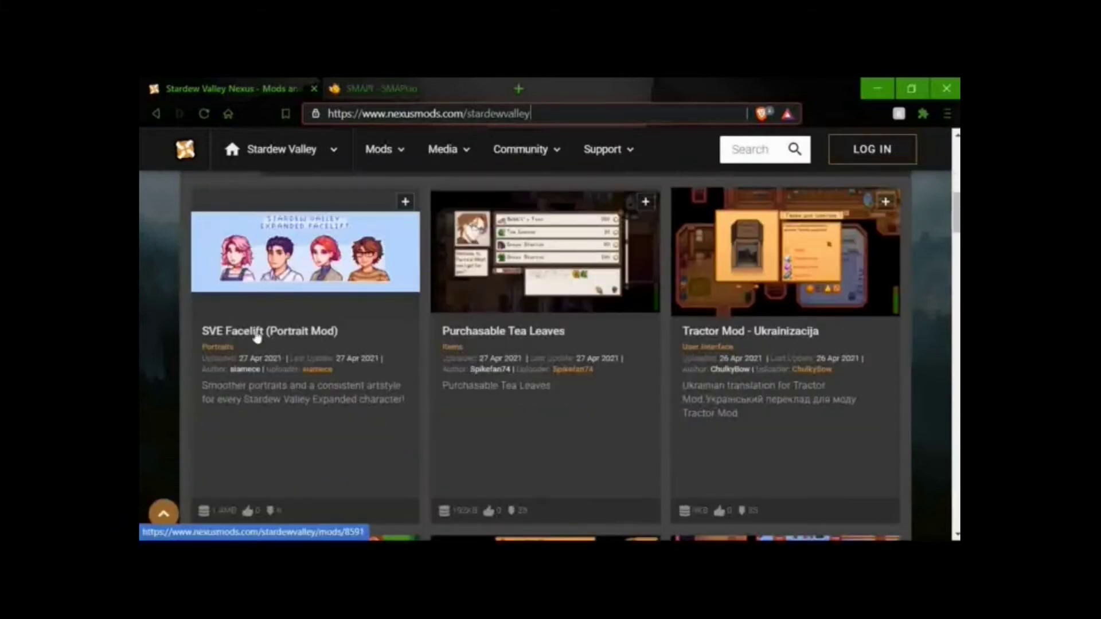
scroll(774, 344, "down", 5)
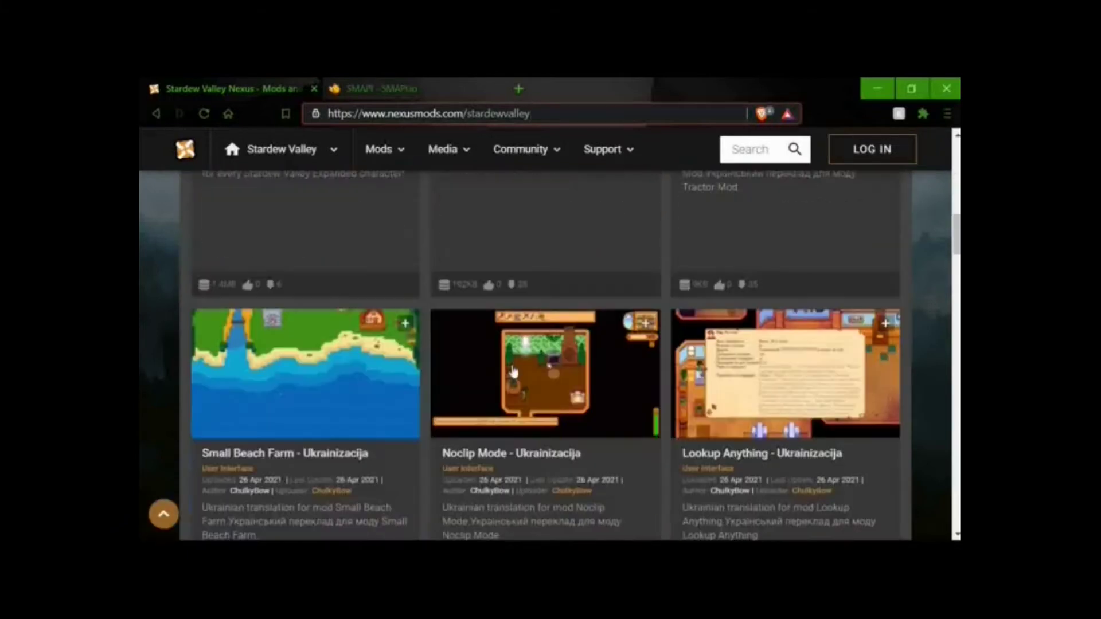
scroll(776, 326, "up", 10)
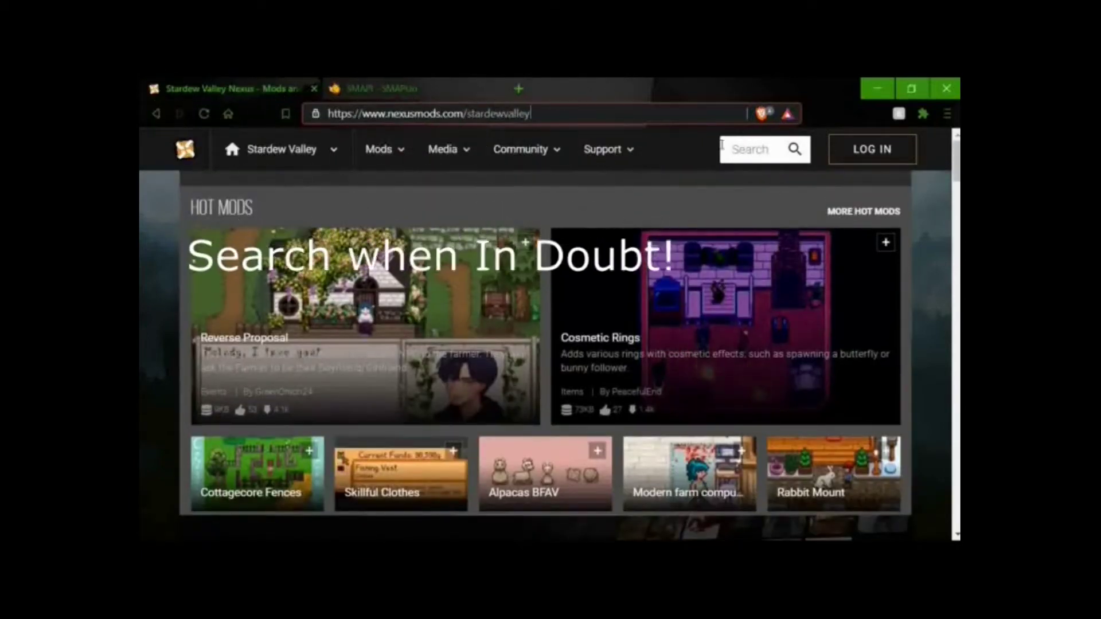
Step: Search the mods for "cann" and open the PPJA - Cannabis Kit page
left_click(751, 150)
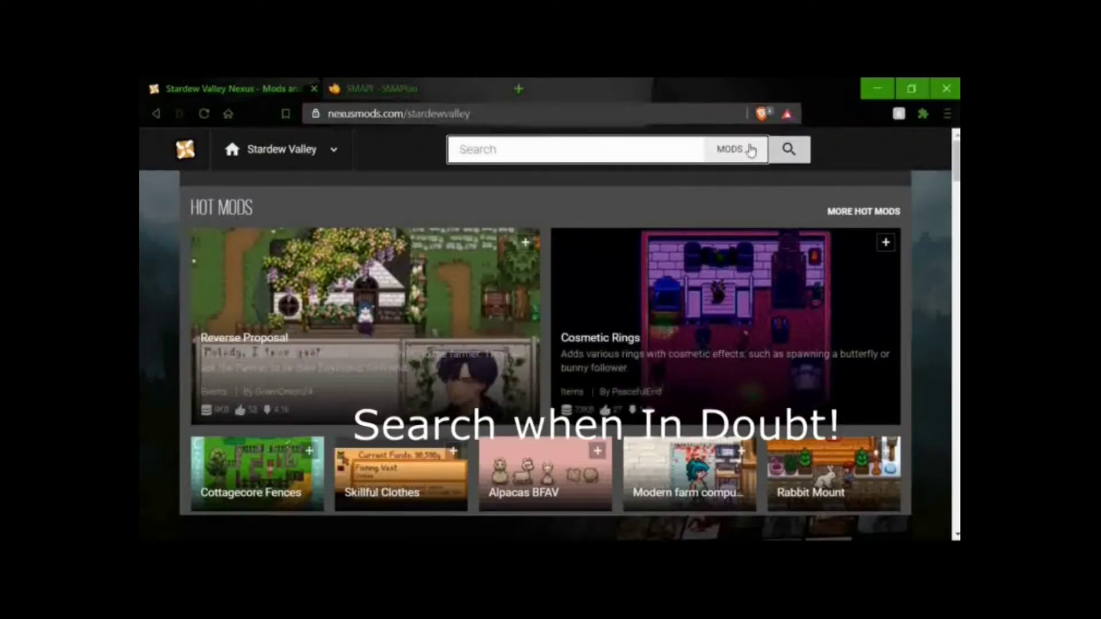
type("cann")
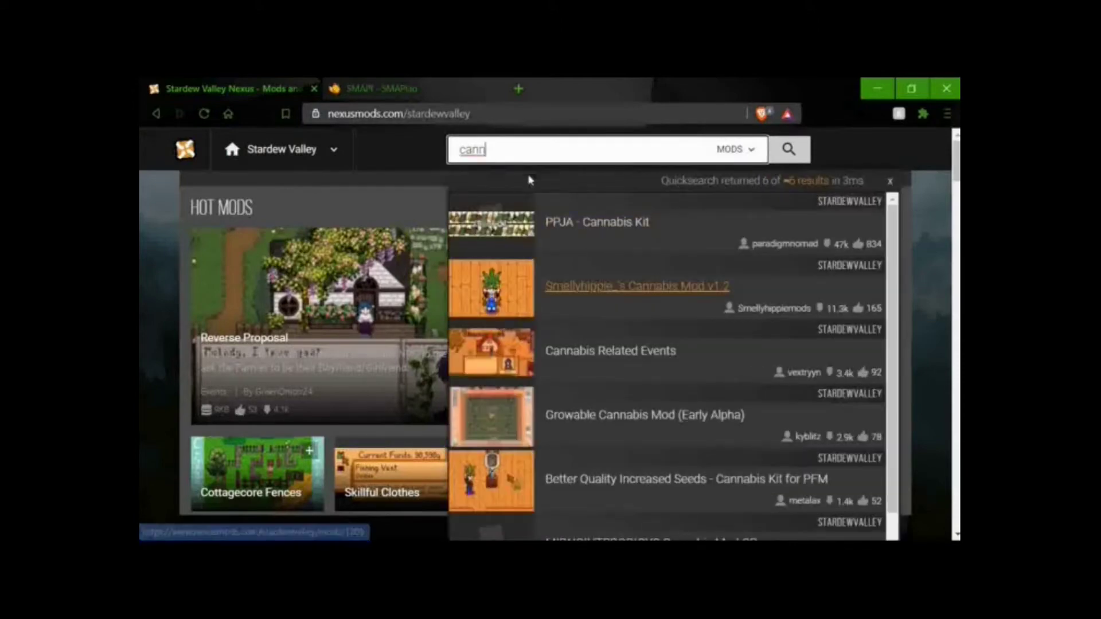
left_click(597, 228)
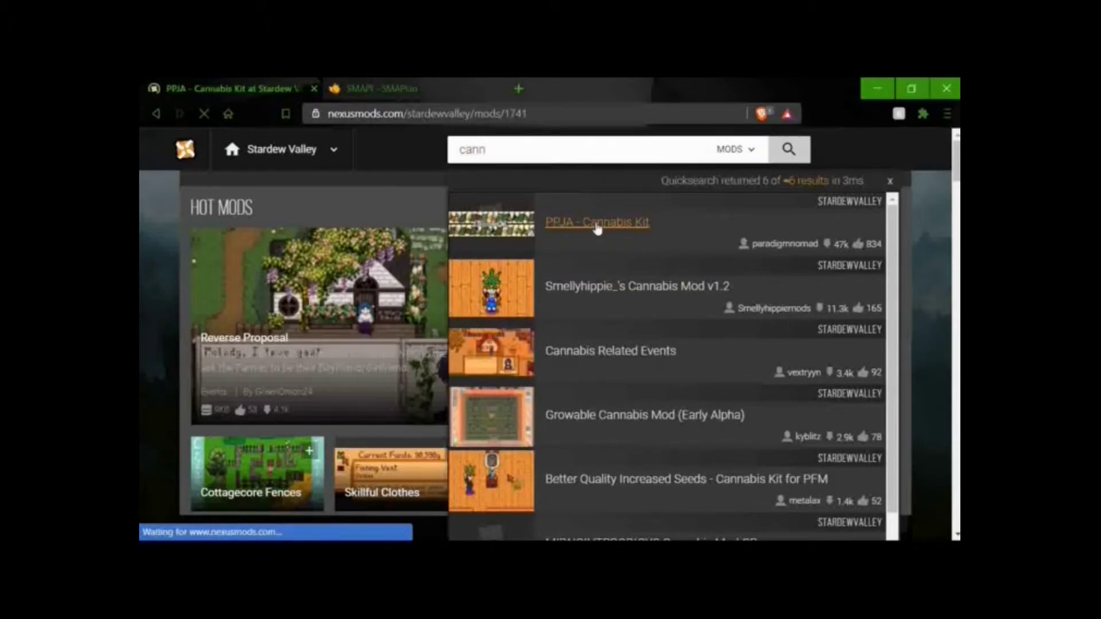
Step: Look through the Cannabis Kit page's header, tags and the About This Mod description
scroll(451, 196, "down", 7)
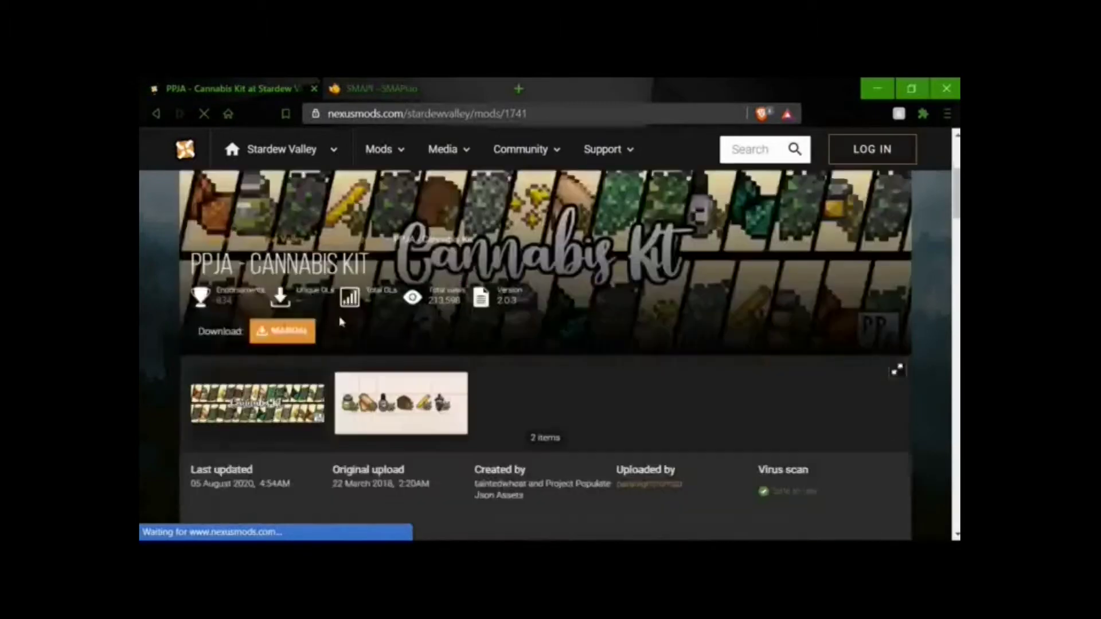
scroll(386, 270, "up", 3)
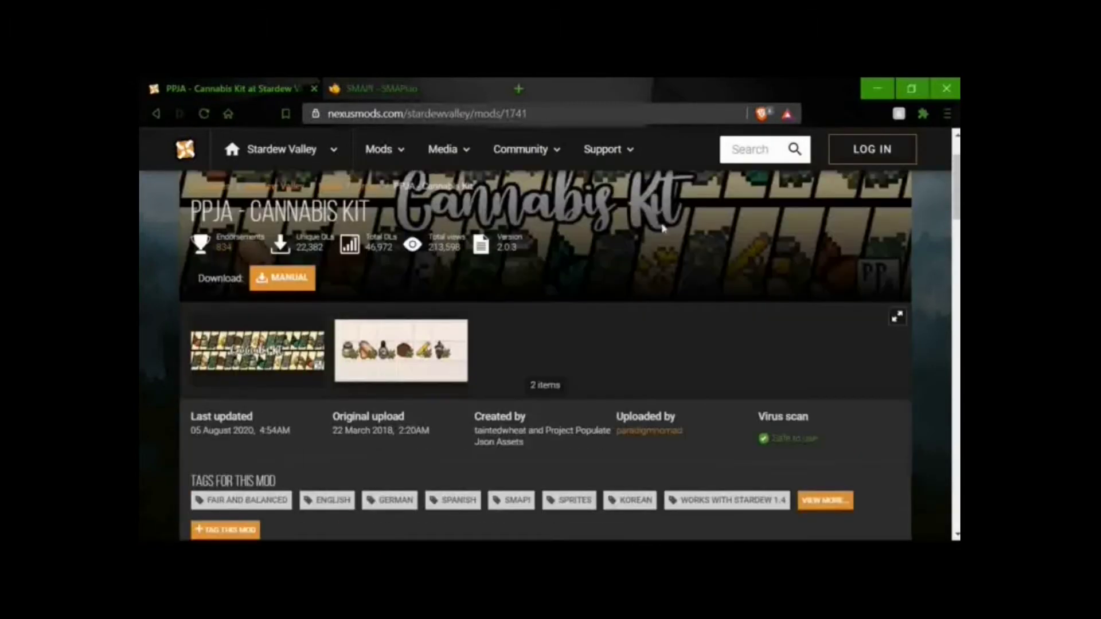
scroll(662, 228, "up", 2)
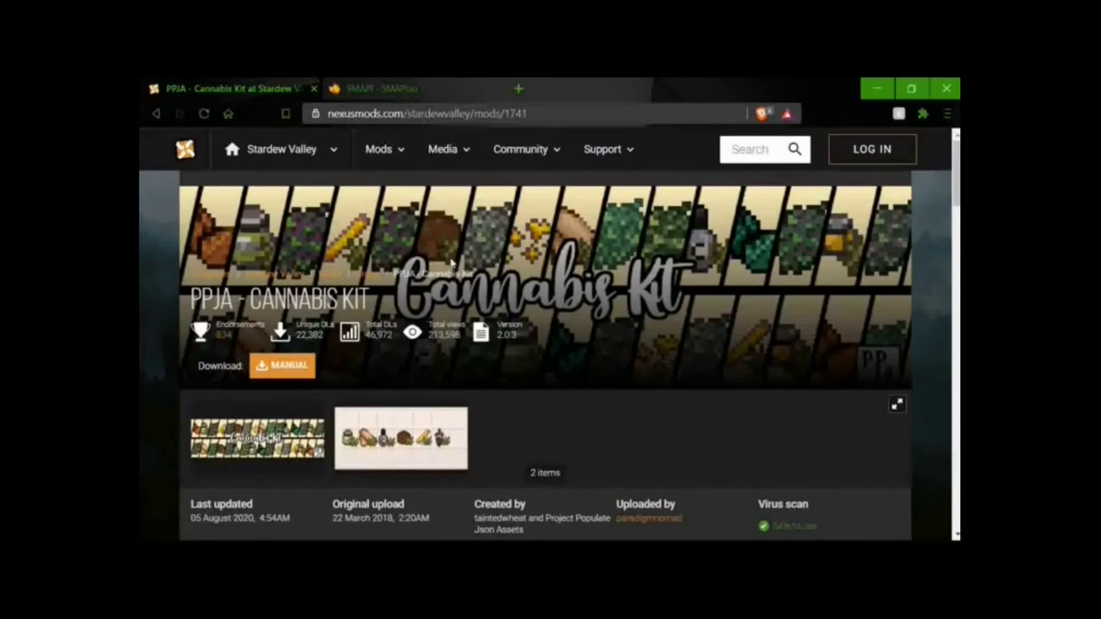
scroll(345, 353, "down", 7)
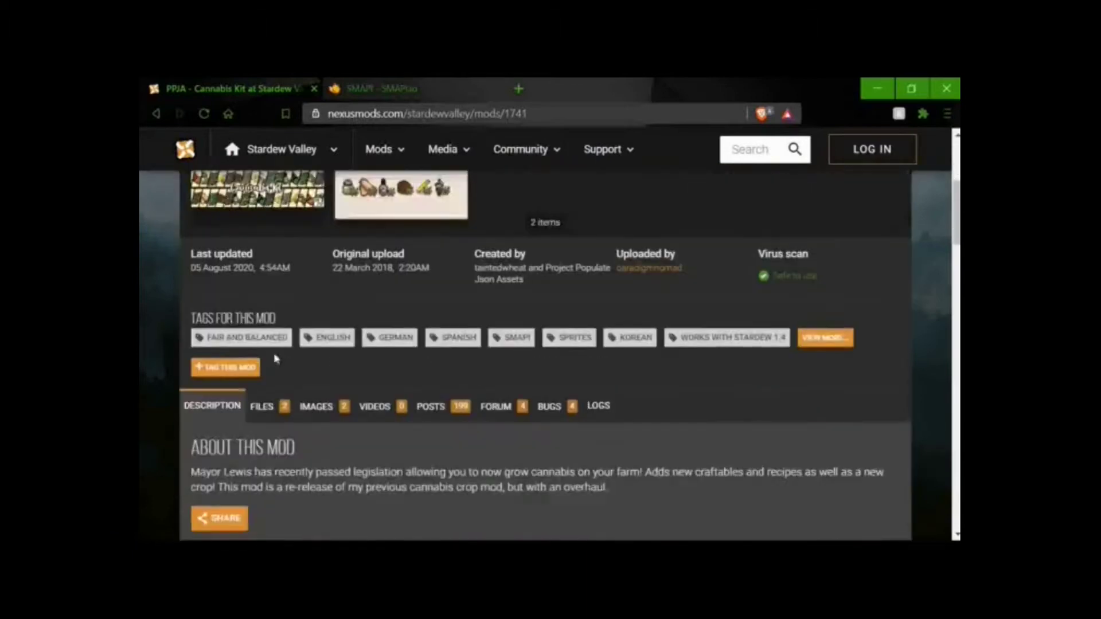
scroll(289, 350, "down", 1)
left_click_drag(184, 246, 690, 315)
left_click(636, 308)
scroll(376, 328, "down", 2)
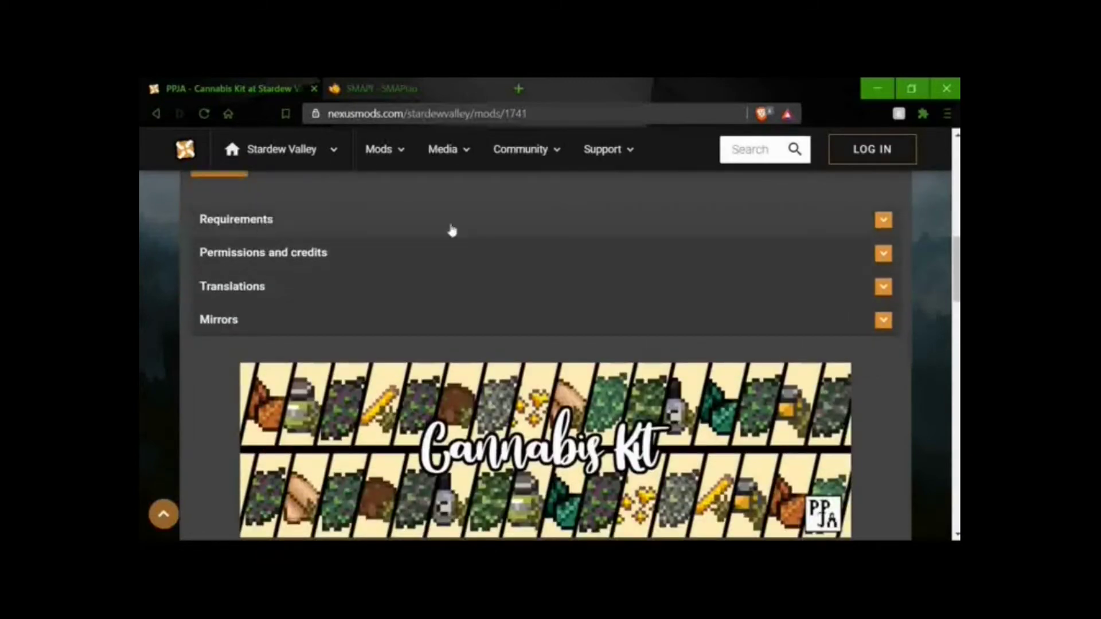
scroll(452, 230, "up", 3)
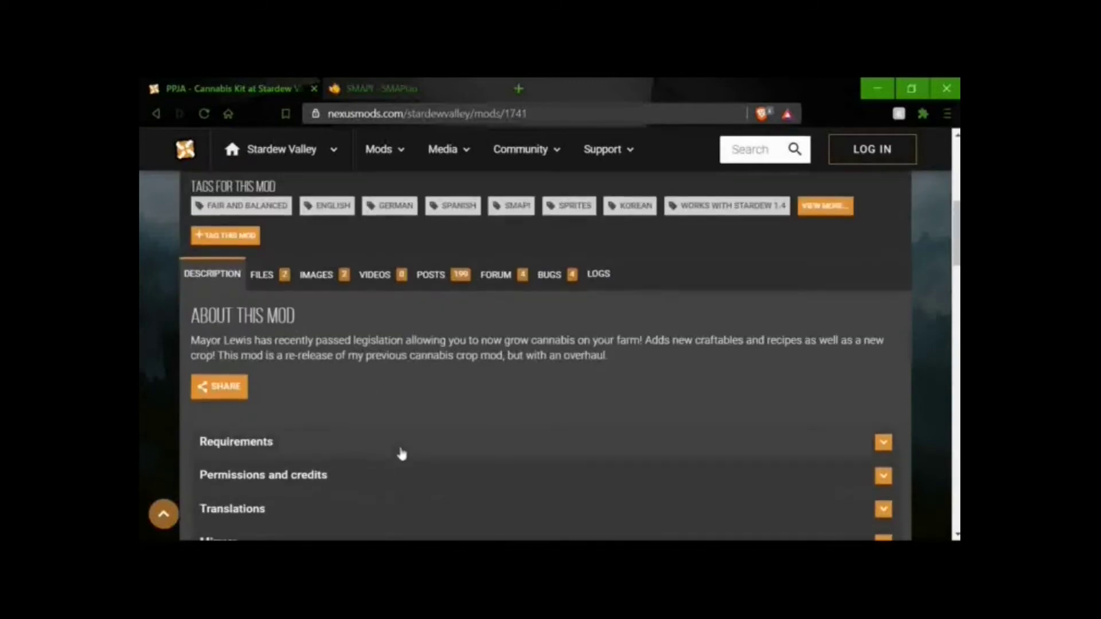
Step: Expand the Cannabis Kit's Requirements section and review the mods listed under Nexus requirements
scroll(401, 453, "down", 2)
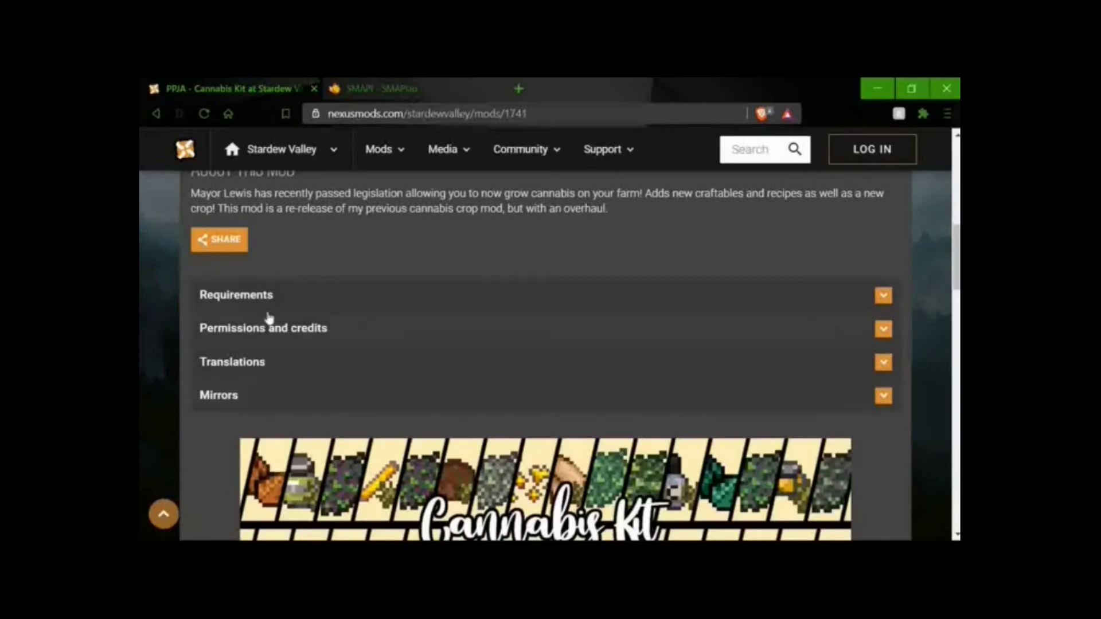
left_click(230, 304)
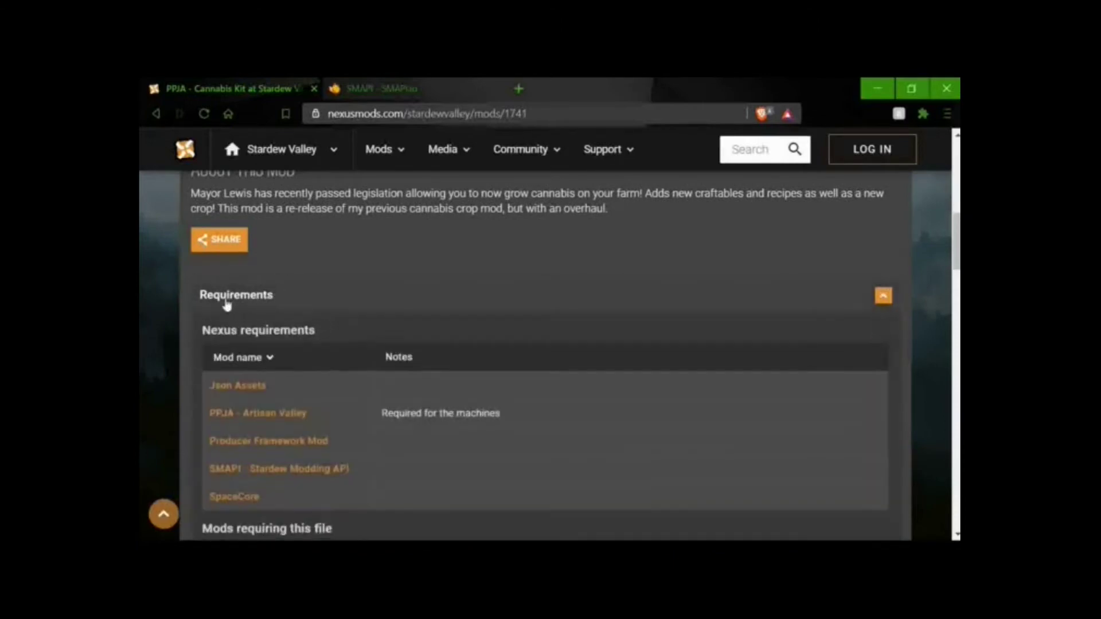
scroll(482, 248, "down", 1)
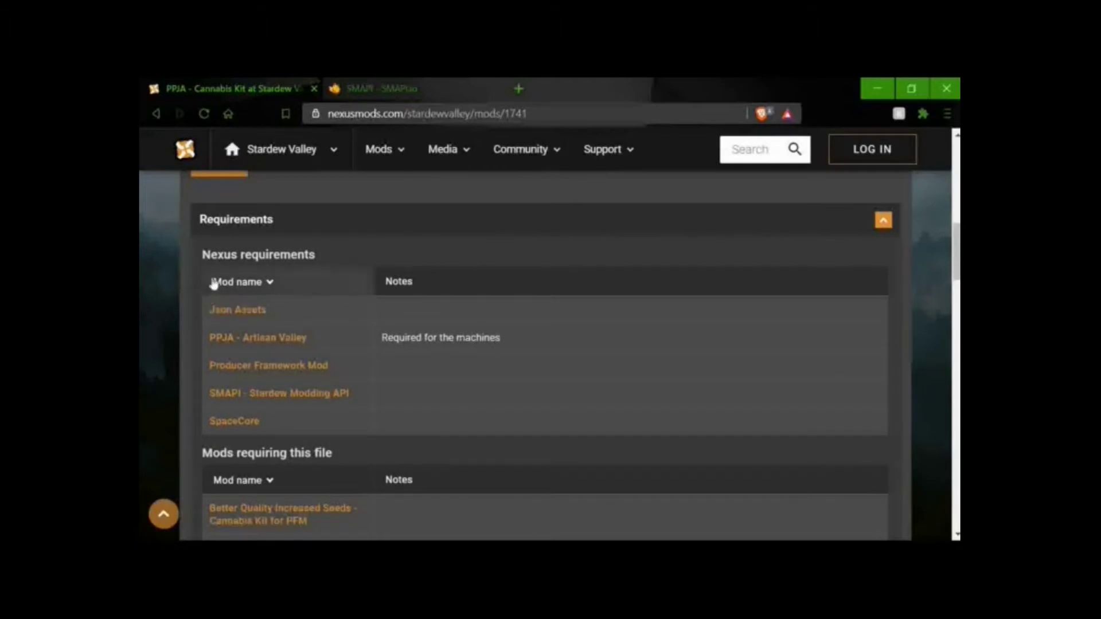
left_click_drag(194, 312, 343, 427)
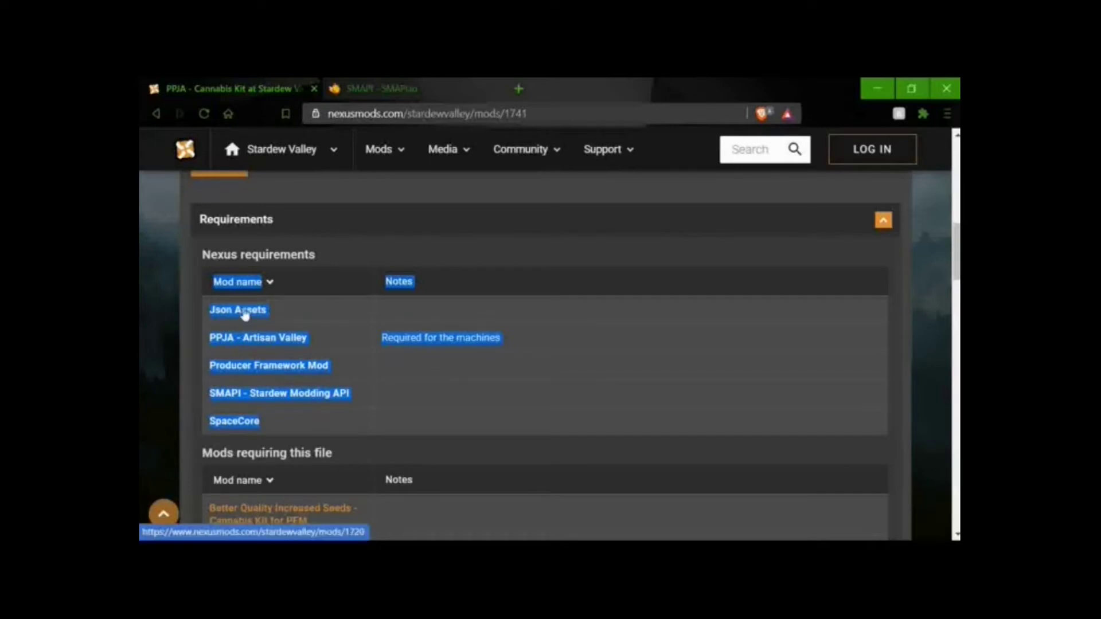
left_click(313, 431)
Step: Open the required SpaceCore mod's page in a new tab and switch to it
right_click(235, 424)
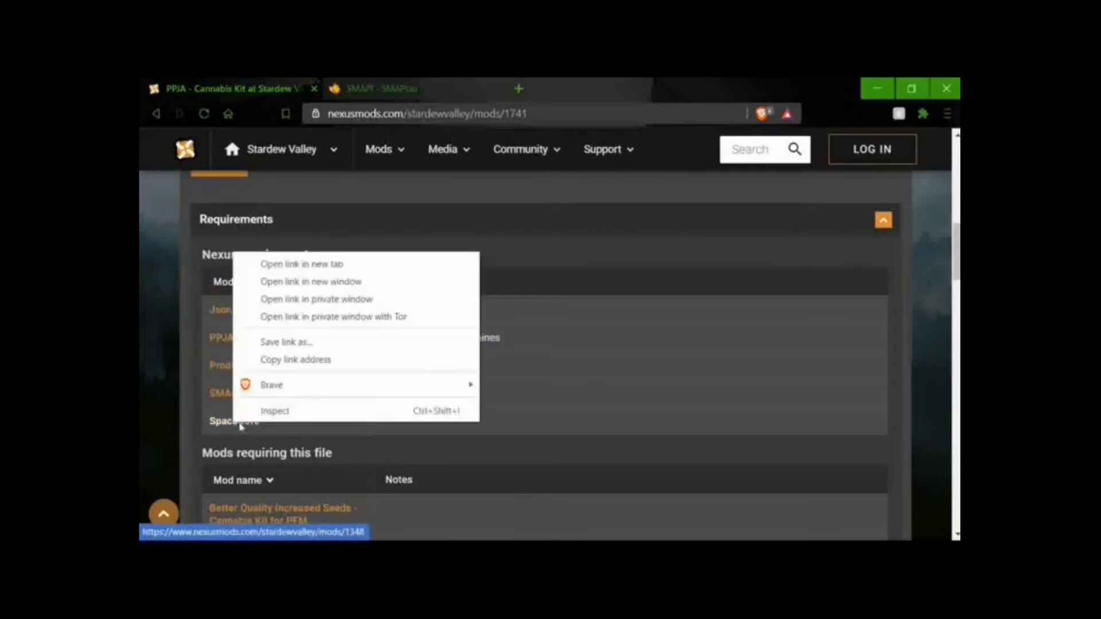
left_click(291, 264)
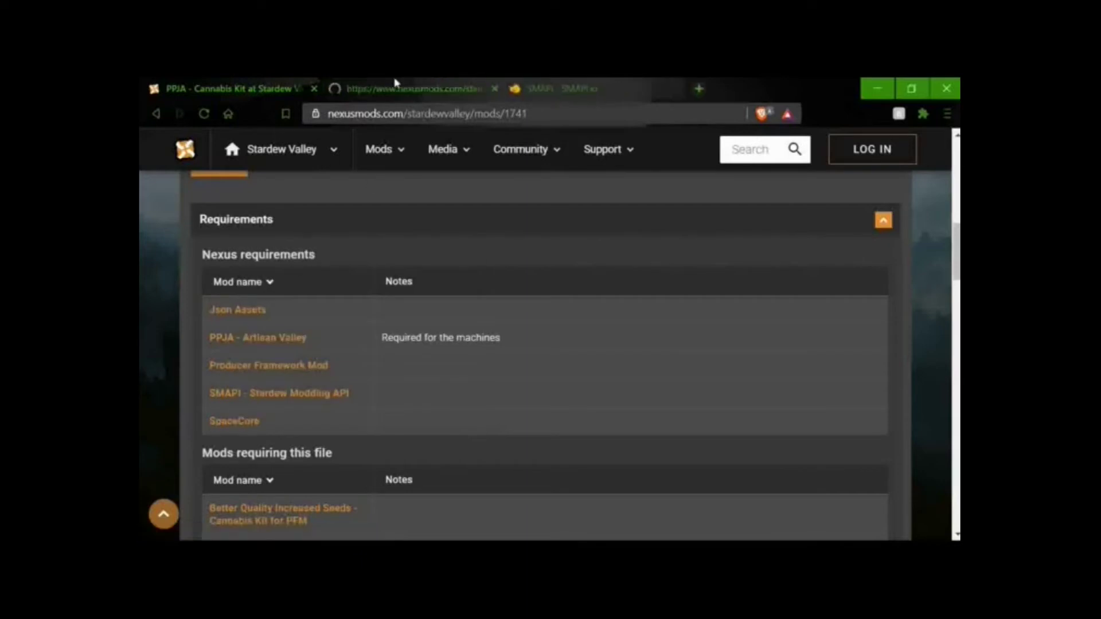
left_click(396, 89)
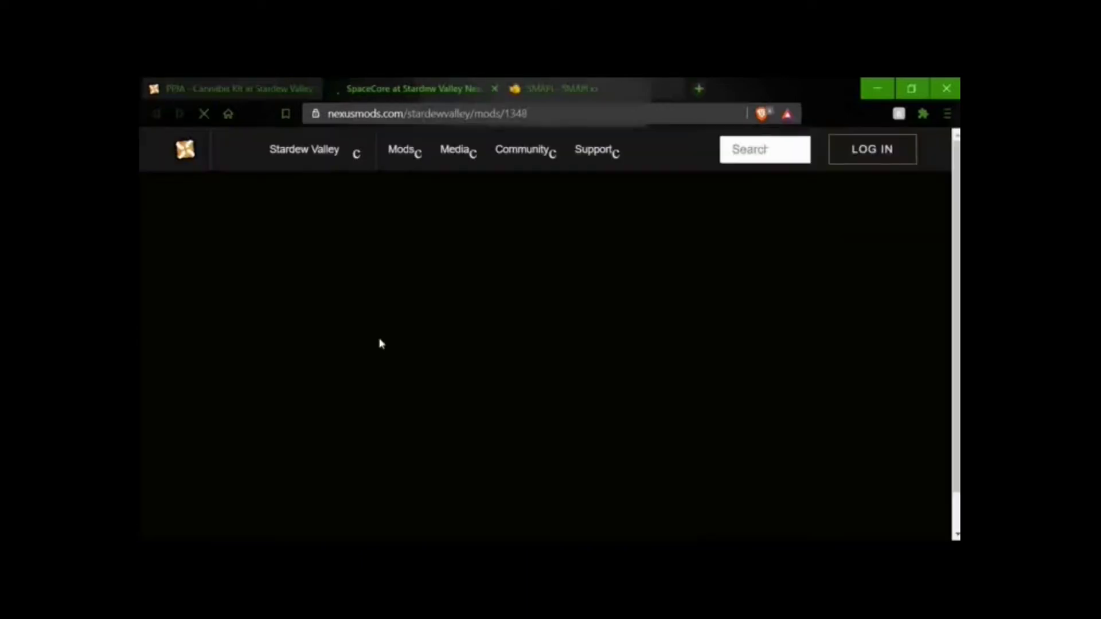
Step: Expand SpaceCore's Requirements section to check its off-site requirements, and return to the mod's download area
scroll(360, 303, "down", 5)
scroll(282, 442, "down", 3)
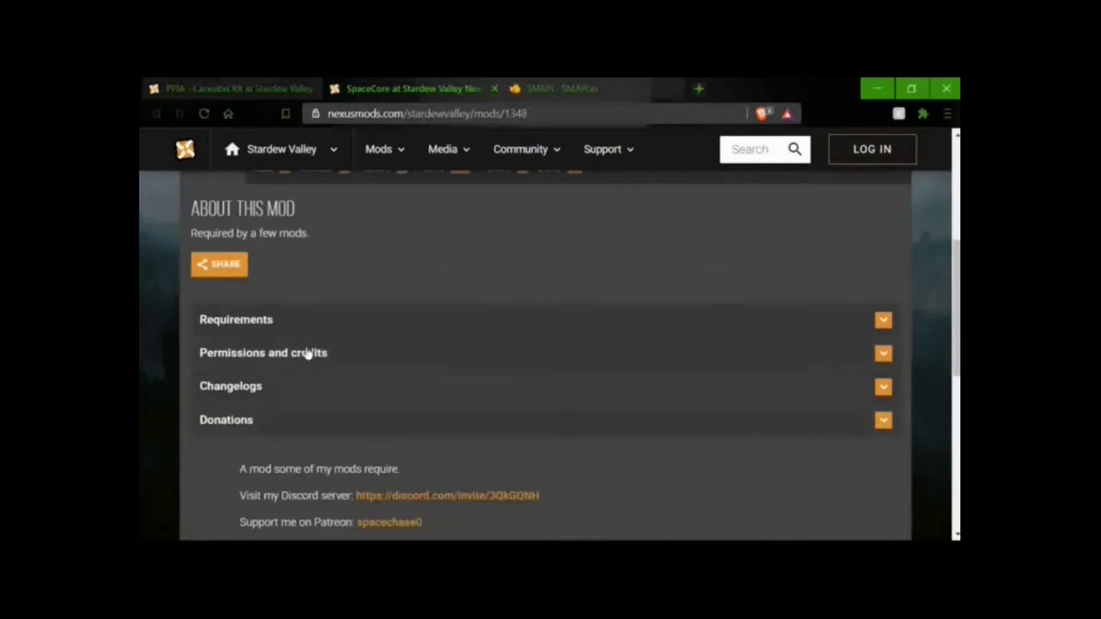
left_click(274, 321)
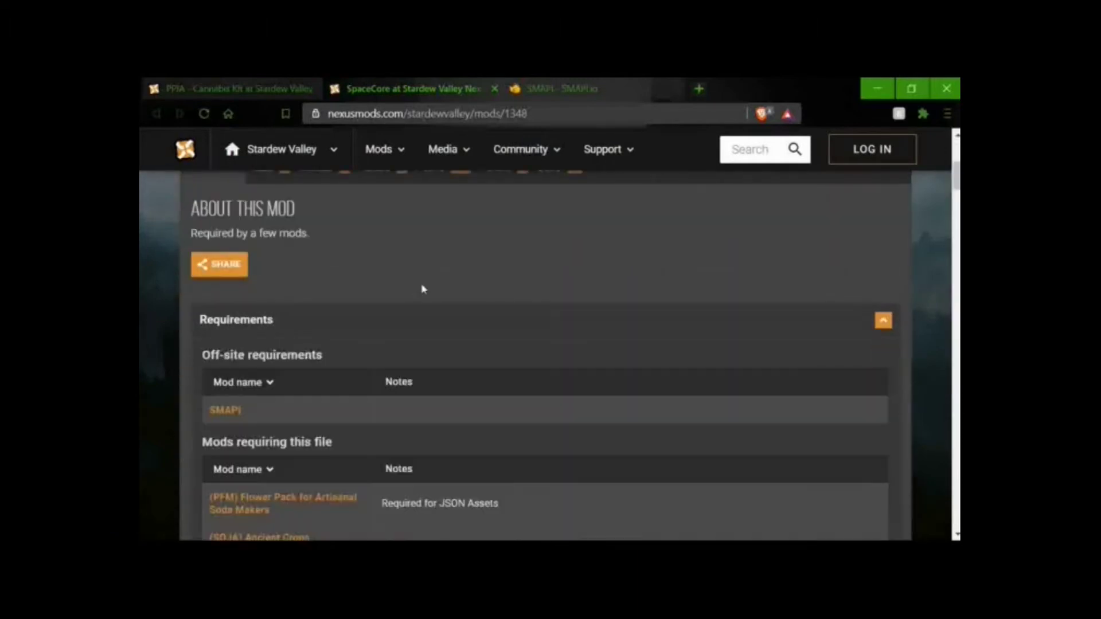
scroll(422, 290, "up", 5)
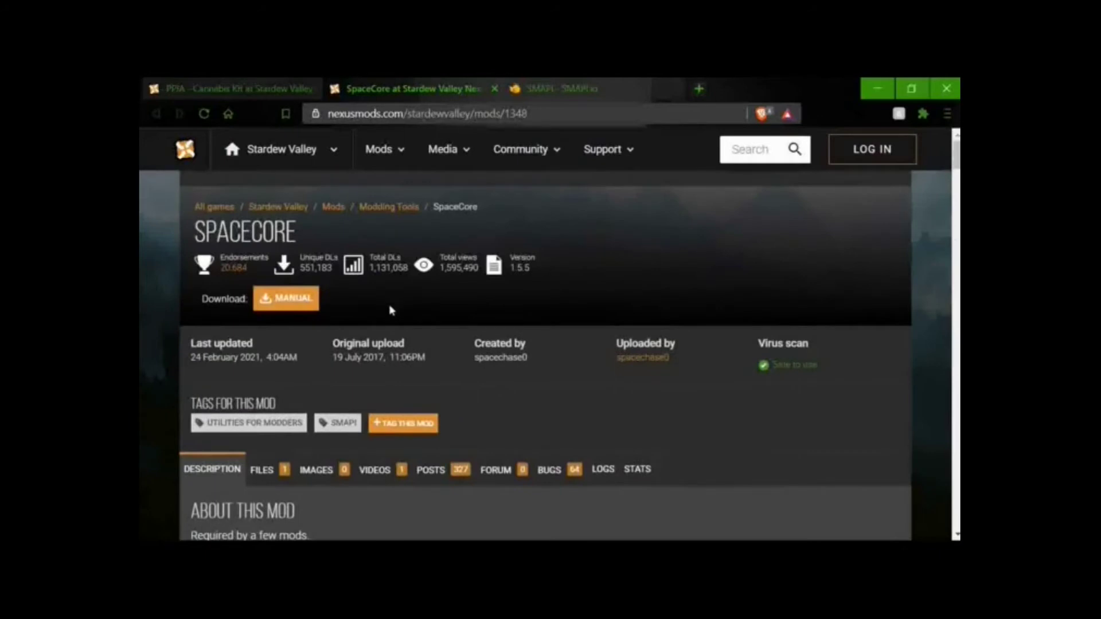
Step: Review SpaceCore's off-site requirements and the mods requiring it, and close the SpaceCore page
scroll(391, 310, "down", 5)
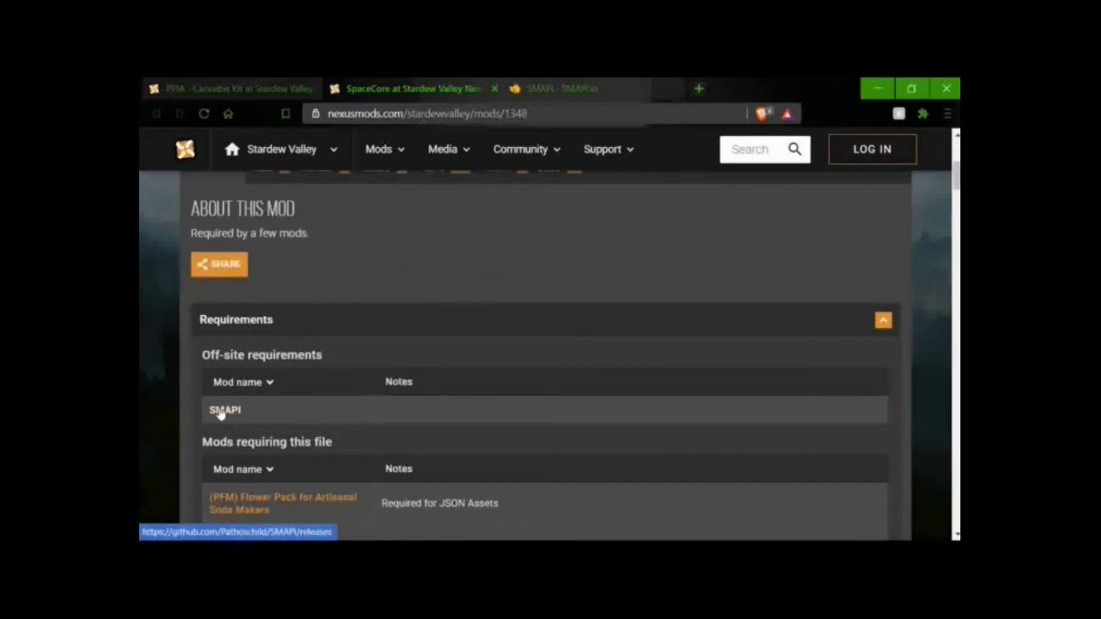
scroll(339, 400, "down", 3)
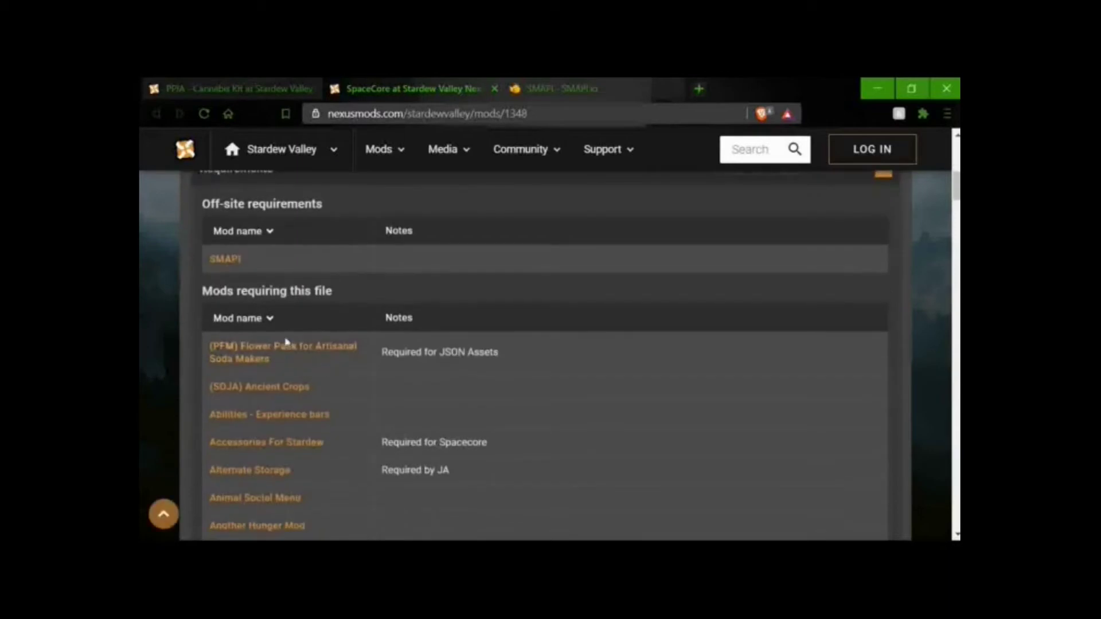
scroll(339, 319, "up", 3)
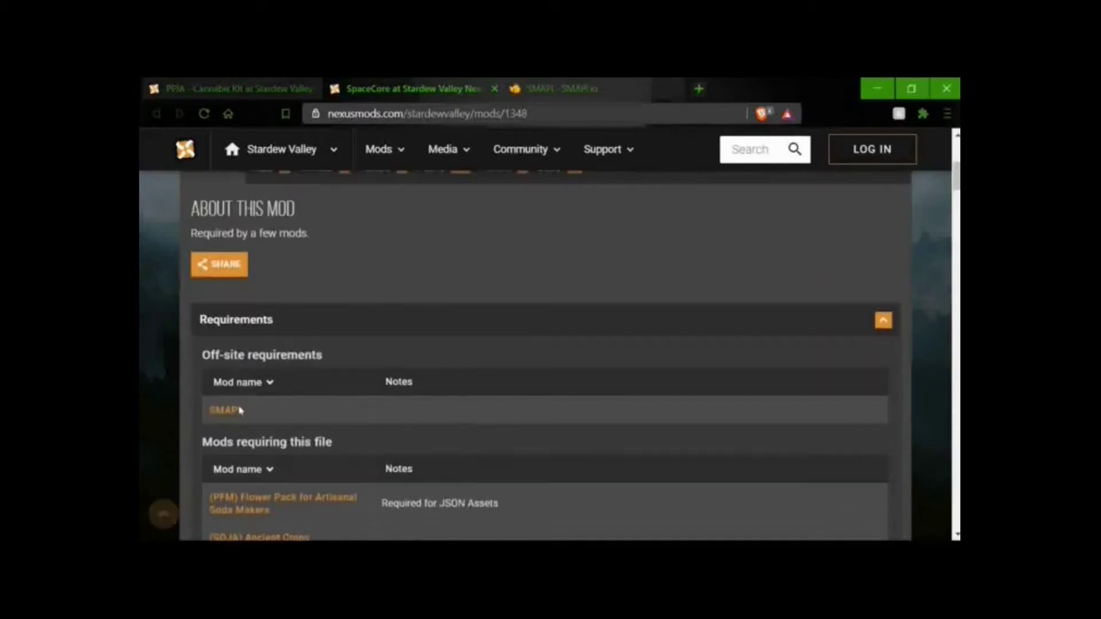
left_click(494, 88)
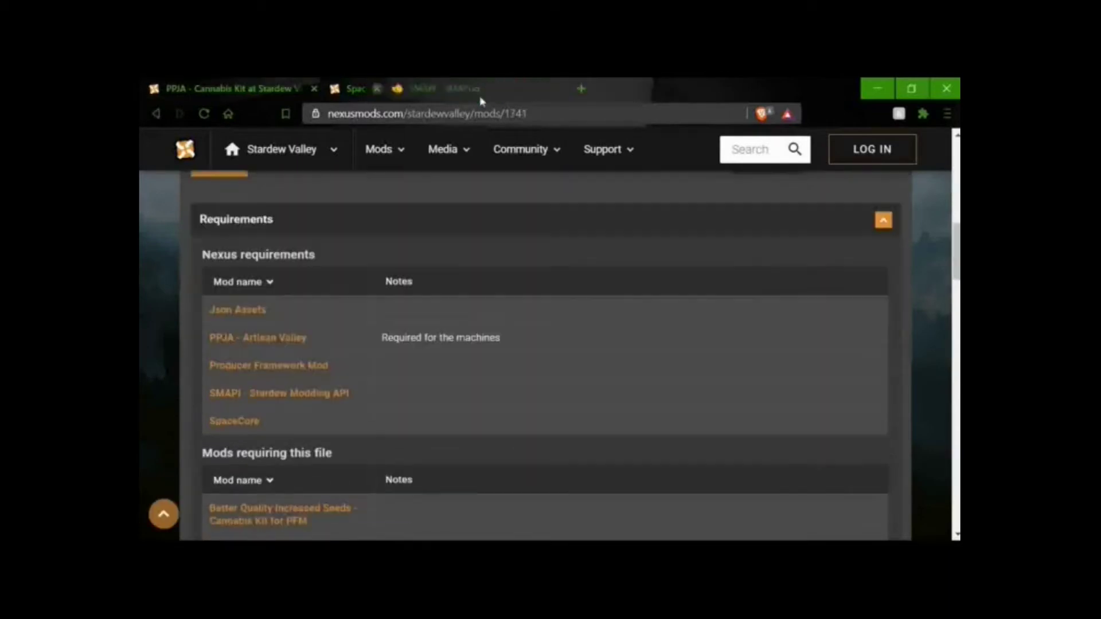
Step: Open the required Json Assets mod's page from the Cannabis Kit's Nexus requirements in a new tab and switch to it
right_click(252, 312)
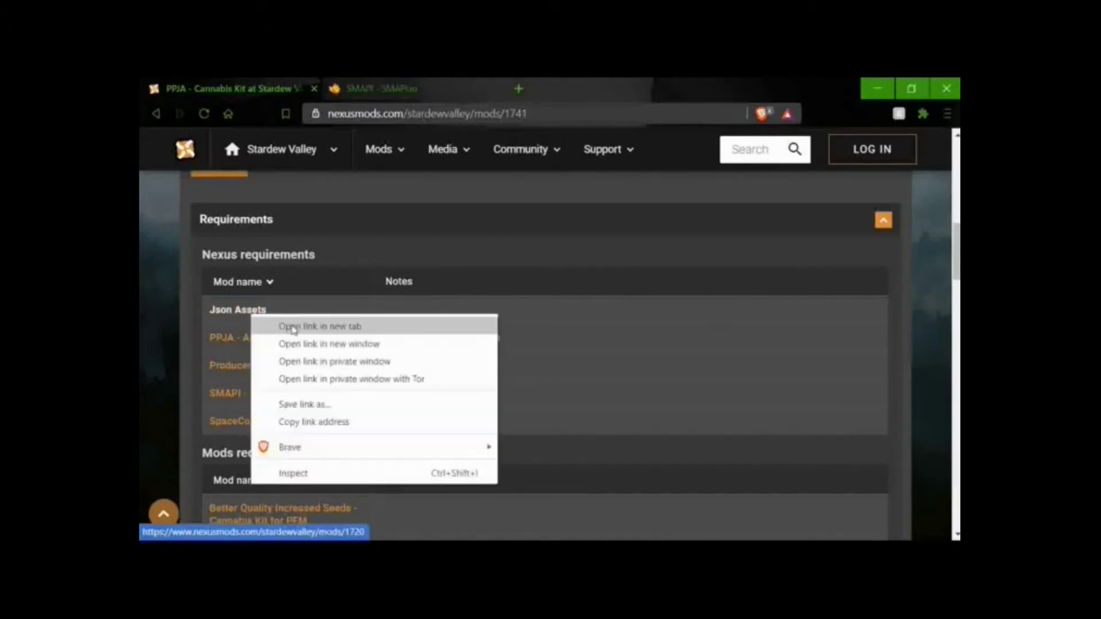
left_click(292, 328)
left_click(379, 89)
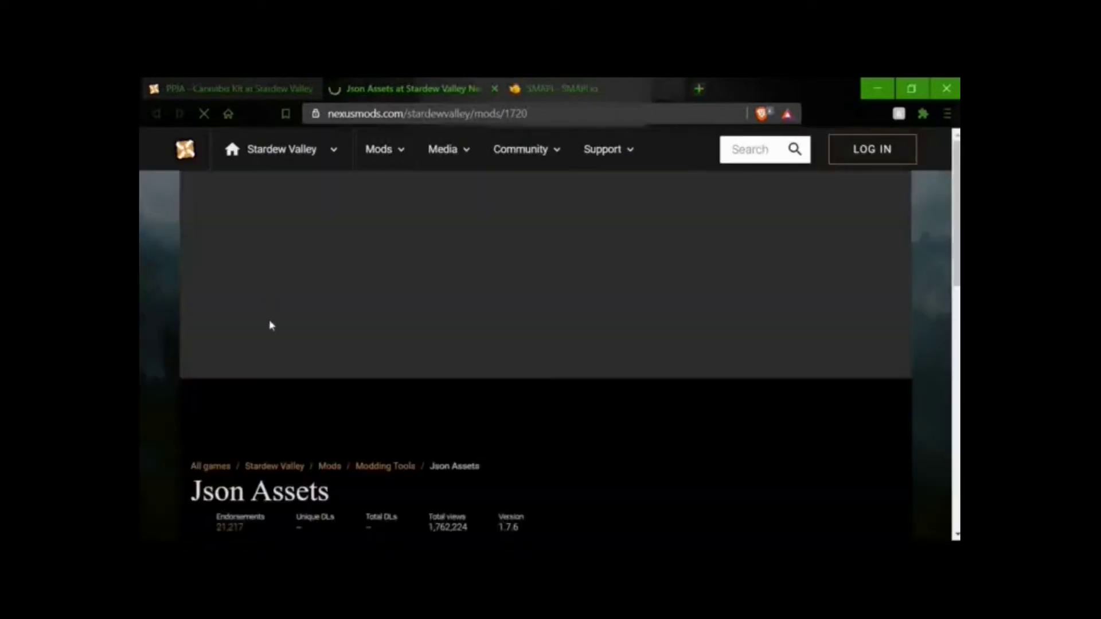
Step: Look through the Json Assets page's header and tags, and highlight the mod's title
scroll(271, 325, "down", 6)
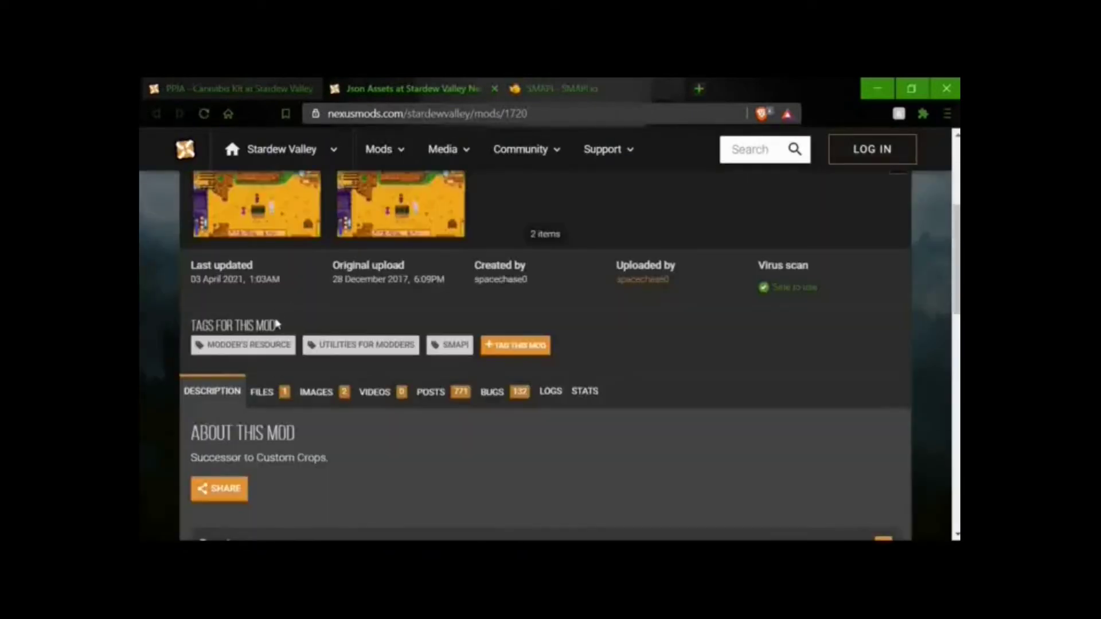
scroll(277, 325, "up", 5)
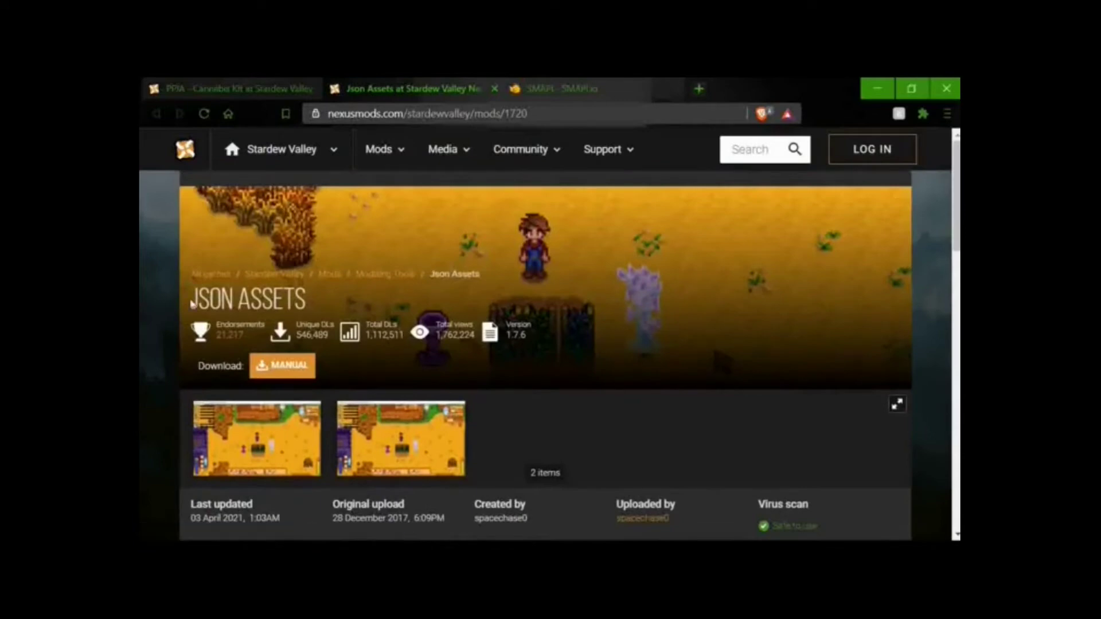
left_click_drag(191, 304, 295, 301)
left_click(141, 290)
Step: Expand Json Assets' Requirements section and review its Nexus requirements and the mods requiring this file
scroll(427, 325, "down", 5)
scroll(403, 341, "down", 3)
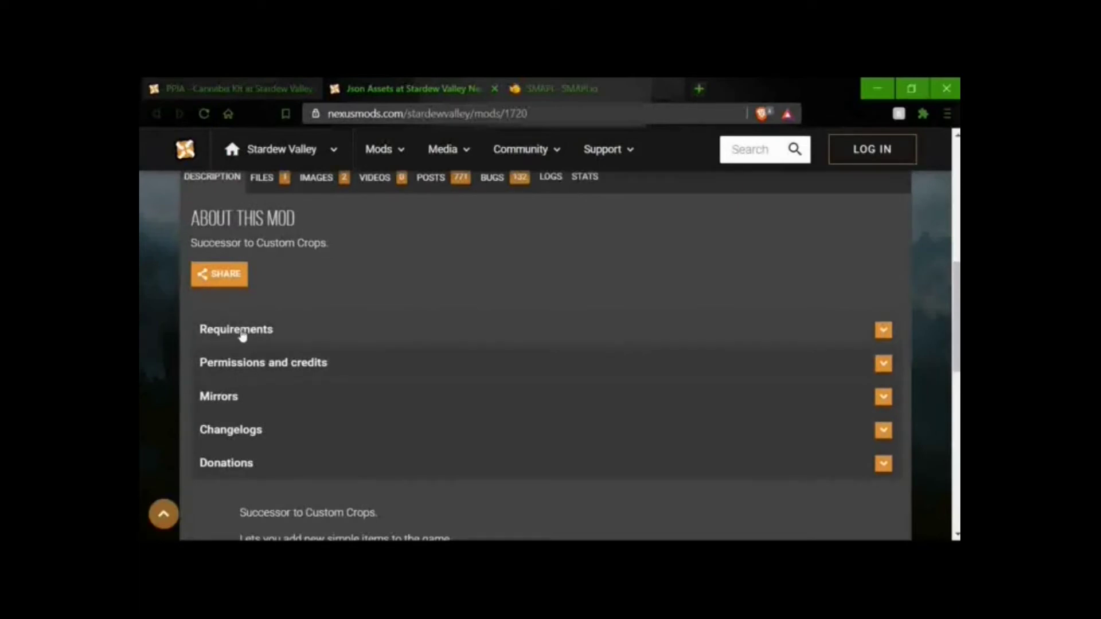
left_click(332, 333)
scroll(330, 335, "down", 2)
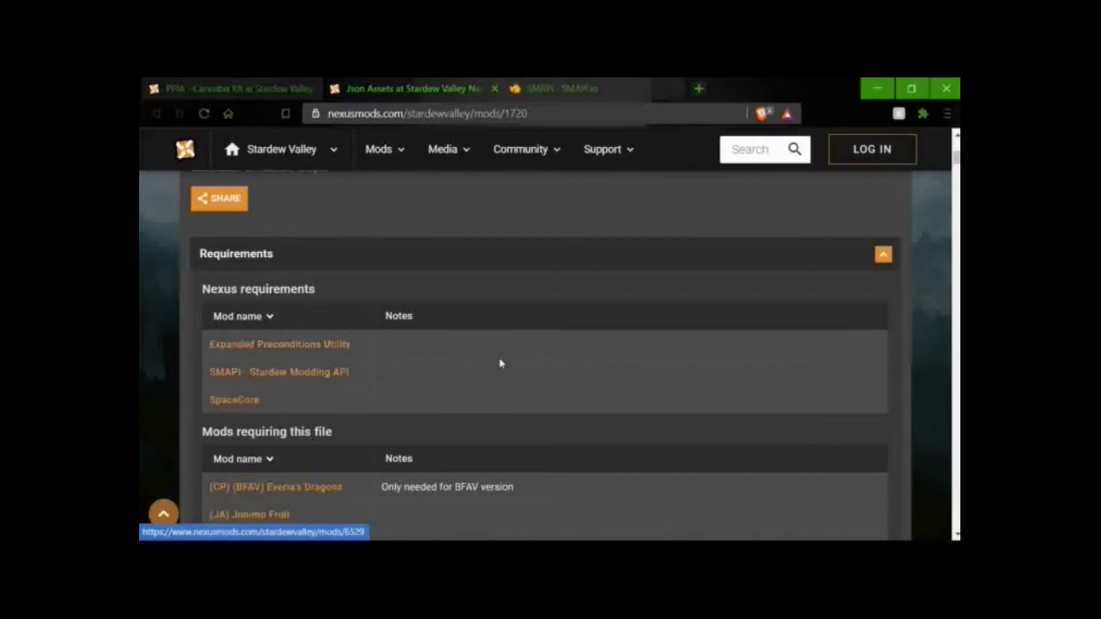
scroll(501, 364, "down", 3)
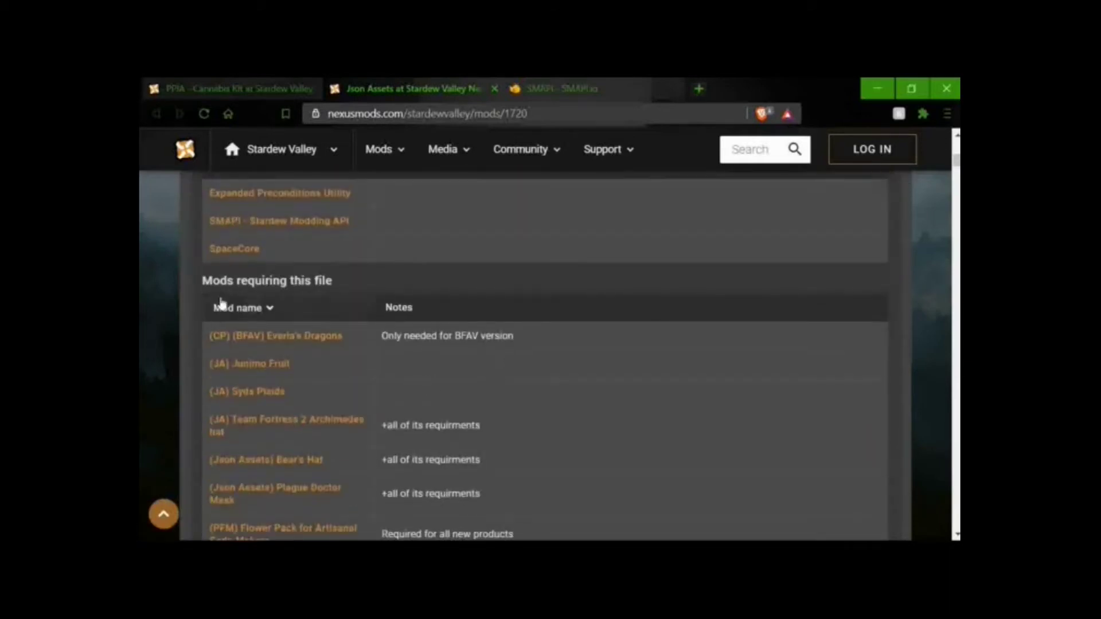
Step: Request the manual download of Json Assets and continue past the list of additional required files
scroll(567, 378, "up", 10)
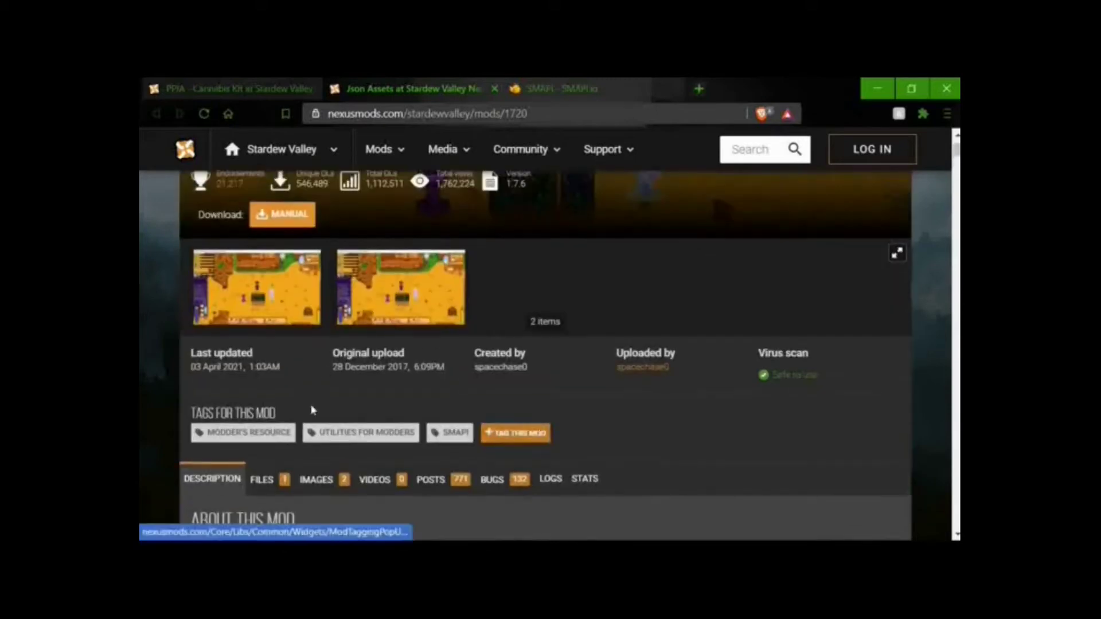
scroll(284, 220, "up", 3)
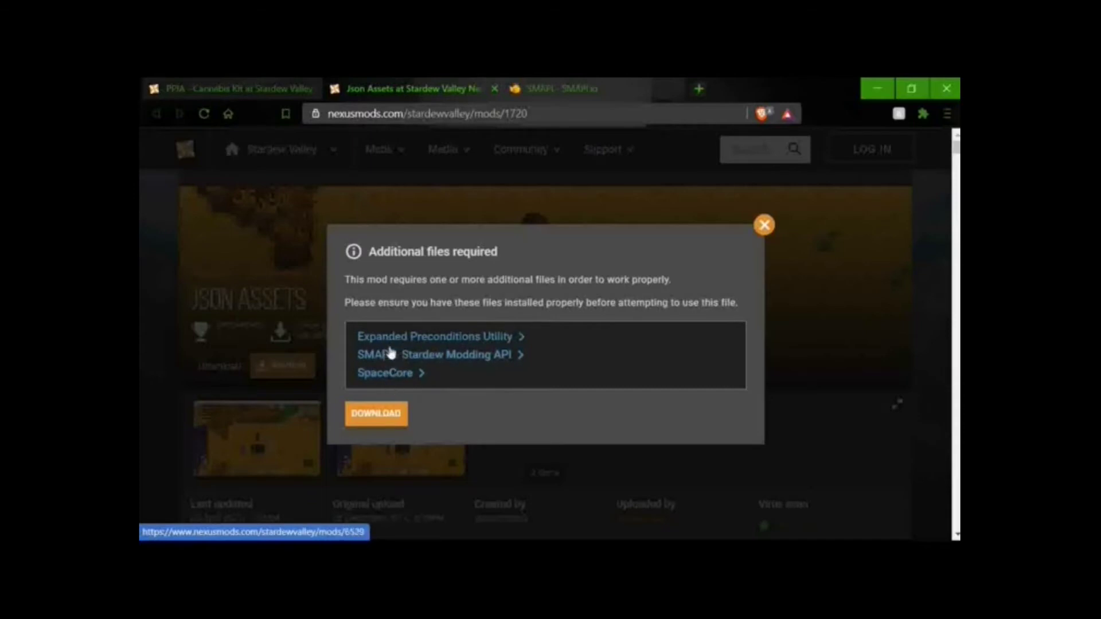
left_click(385, 422)
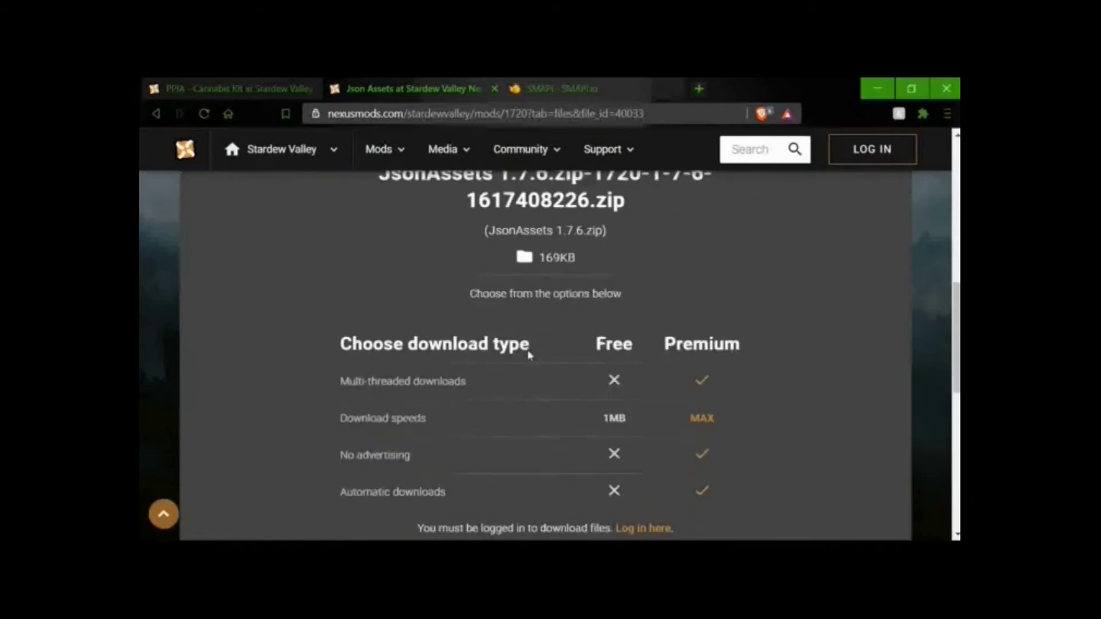
Step: Examine the Json Assets file's free and premium download options and the login requirement, and return to the mod's file list
scroll(320, 310, "up", 3)
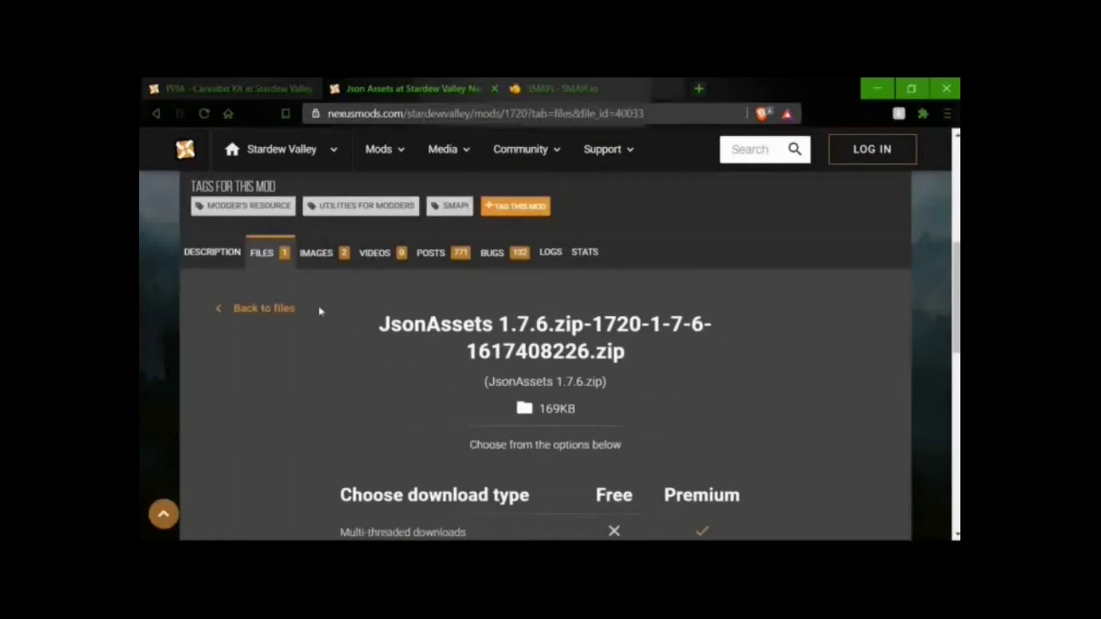
scroll(723, 345, "up", 5)
scroll(606, 312, "down", 6)
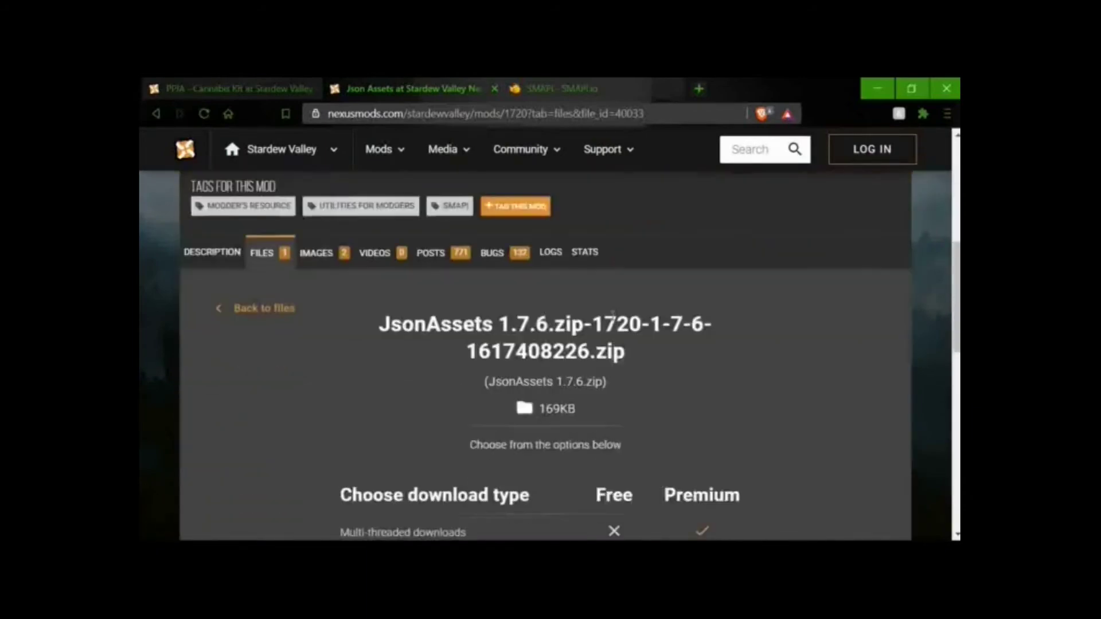
scroll(787, 388, "down", 3)
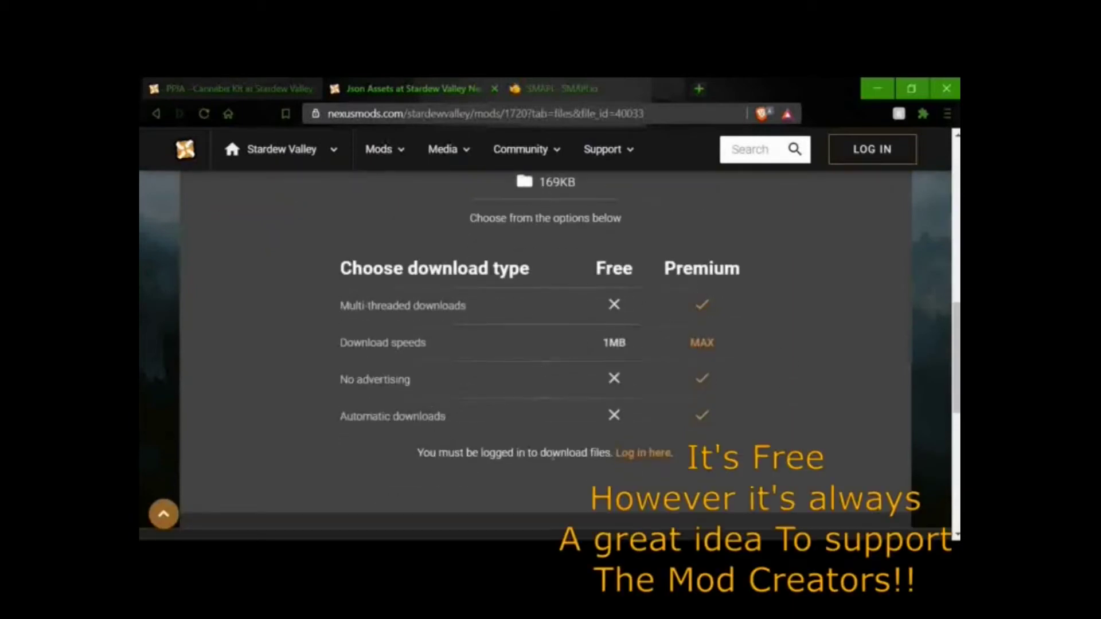
scroll(536, 441, "up", 3)
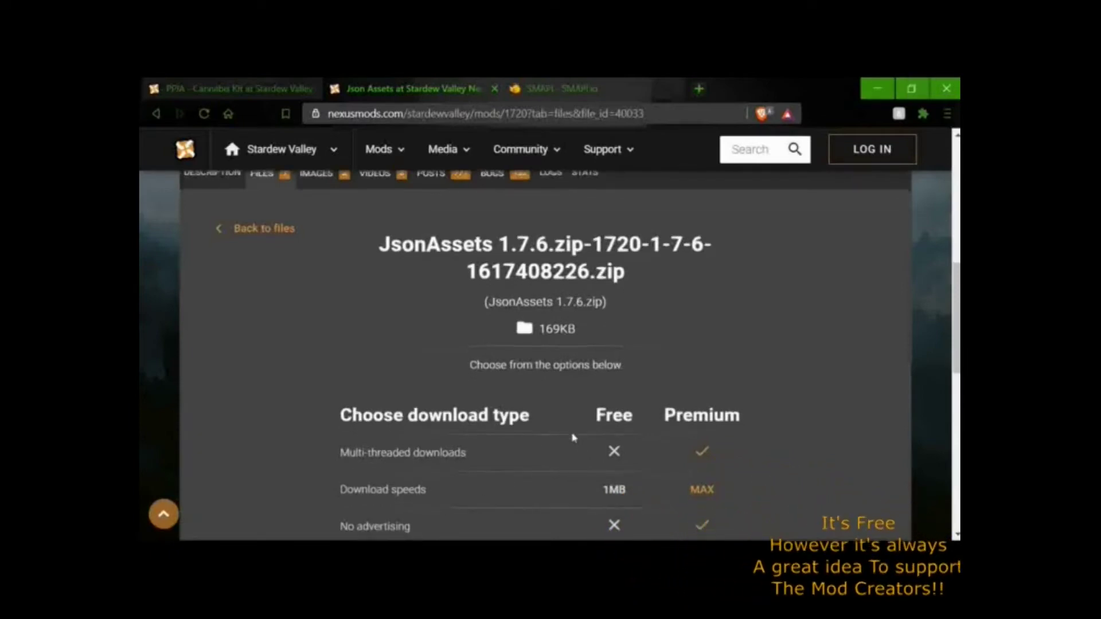
scroll(570, 432, "down", 4)
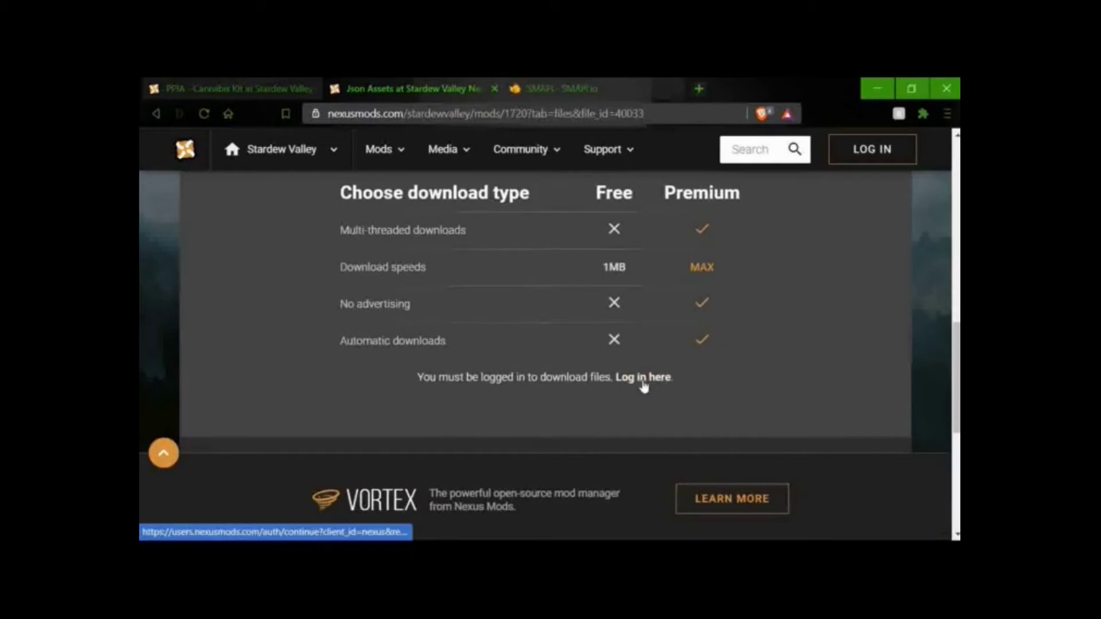
scroll(528, 352, "up", 5)
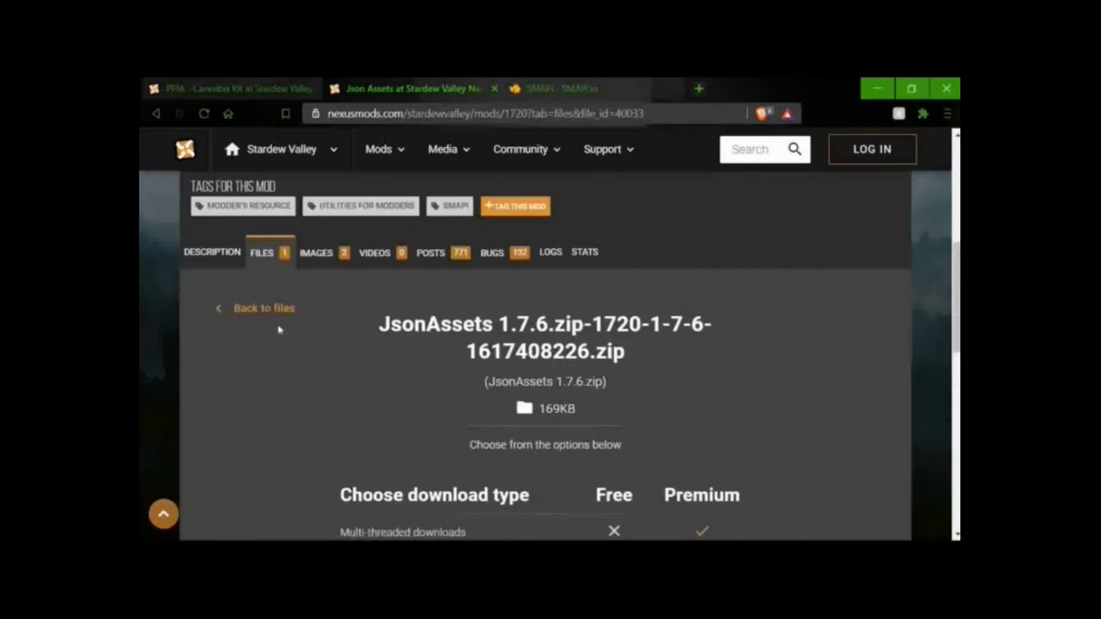
left_click(264, 310)
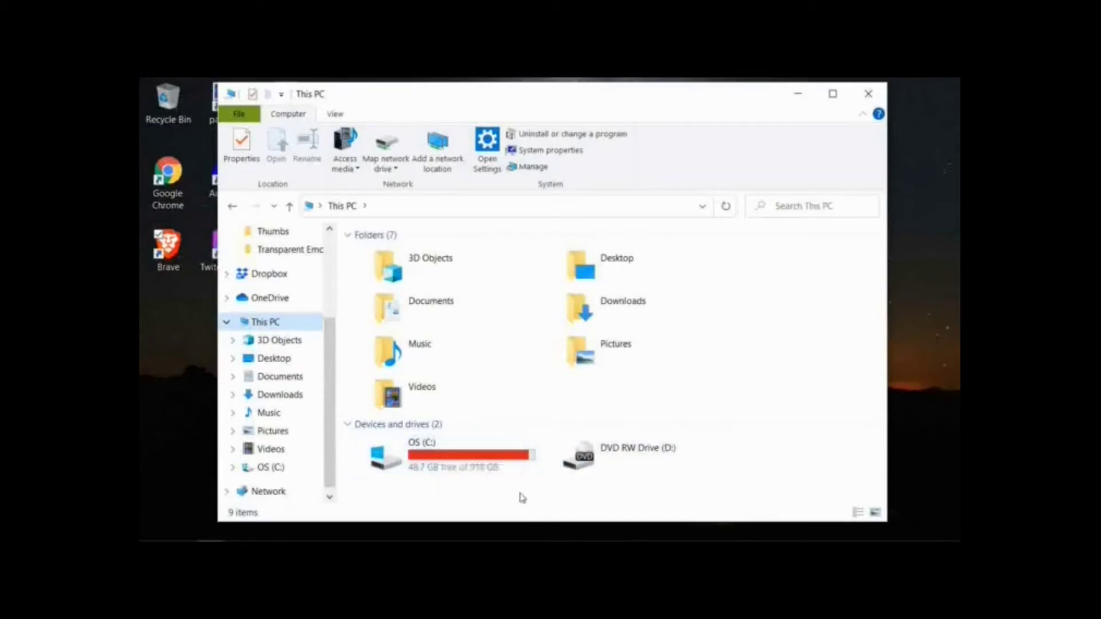
Step: Open the OS (C:) drive from This PC in File Explorer
left_click(463, 465)
double_click(465, 445)
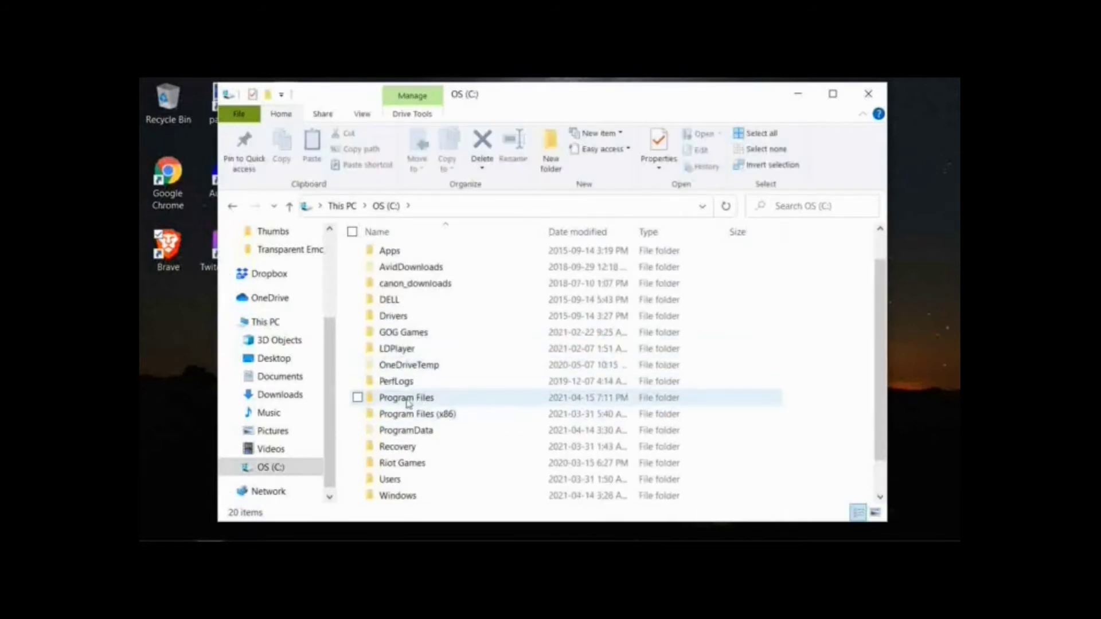
left_click(409, 403)
key("Return")
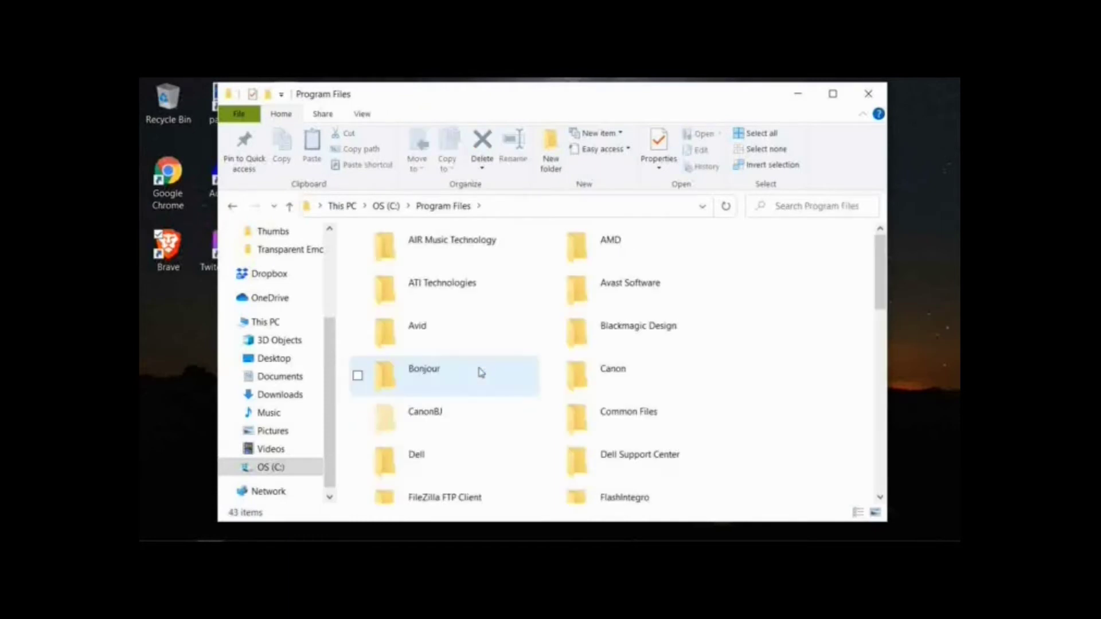
left_click(290, 207)
Step: Open the Program Files (x86) folder on the C: drive and go into its Steam folder
left_click(410, 452)
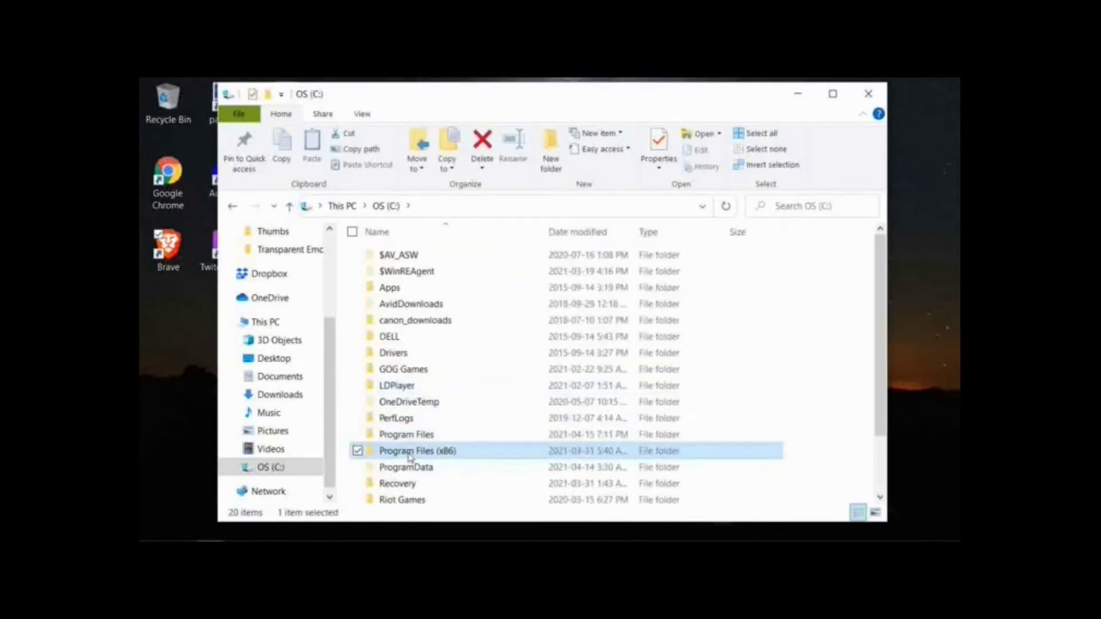
key("Return")
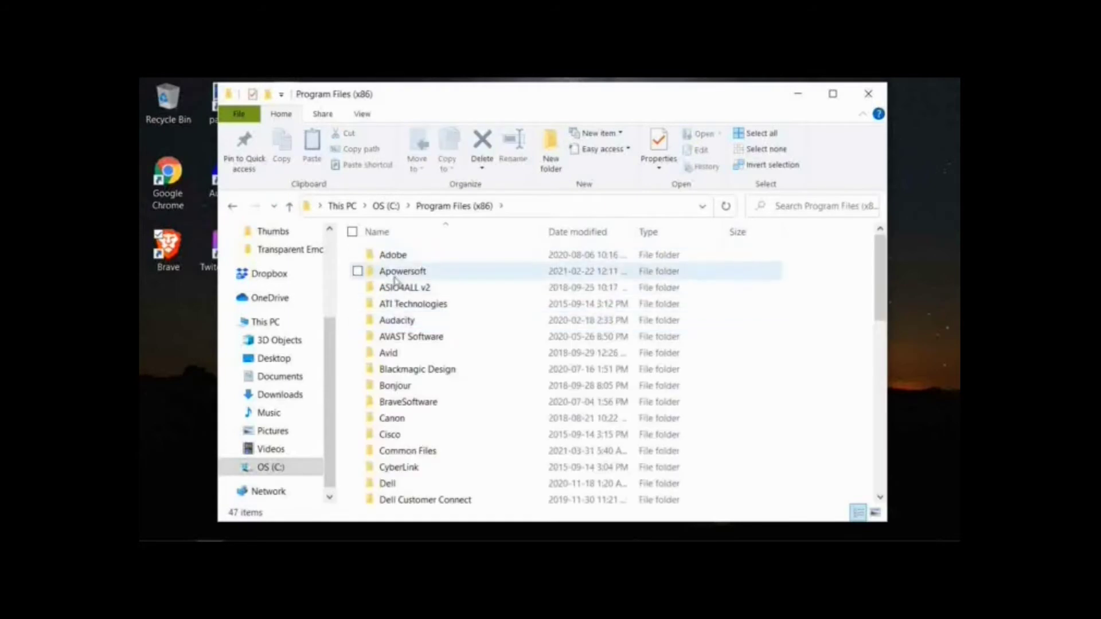
scroll(411, 445, "down", 2)
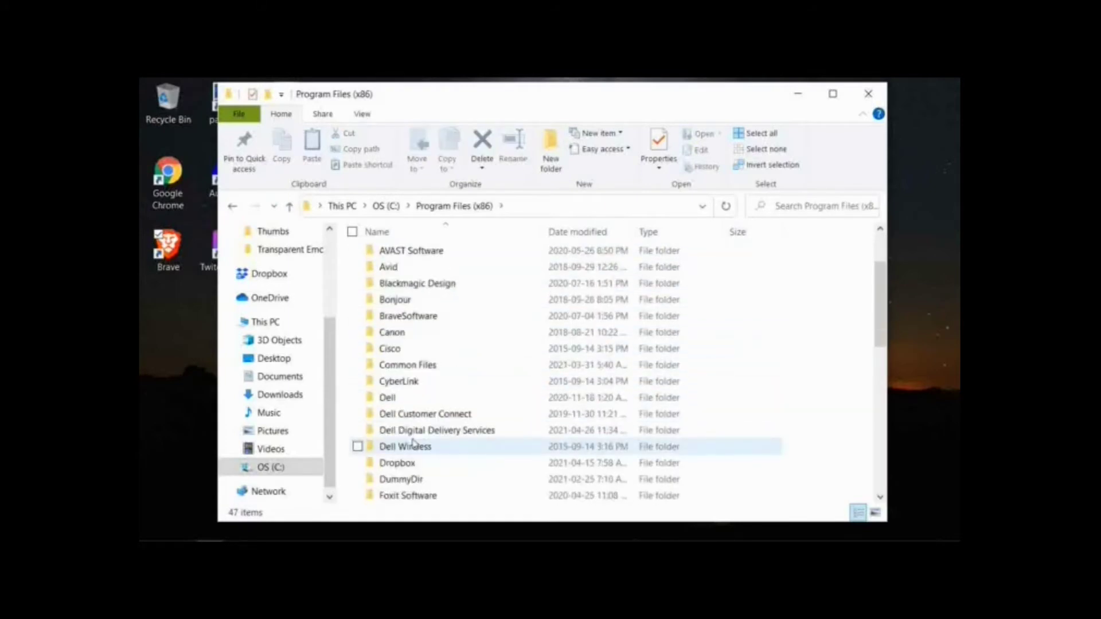
scroll(418, 475, "down", 3)
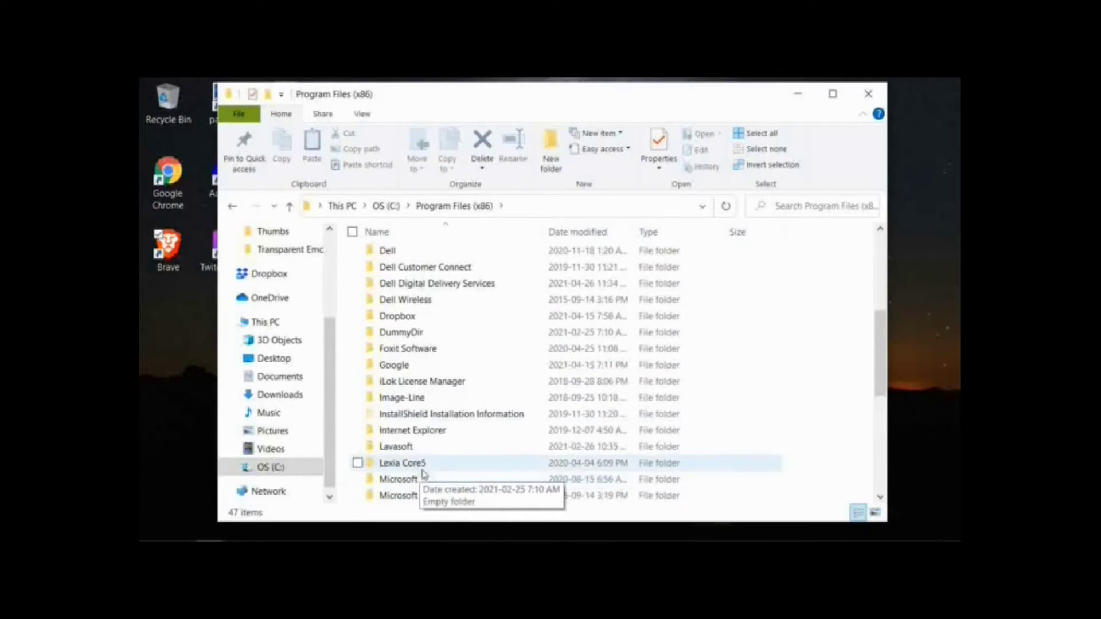
scroll(419, 430, "down", 4)
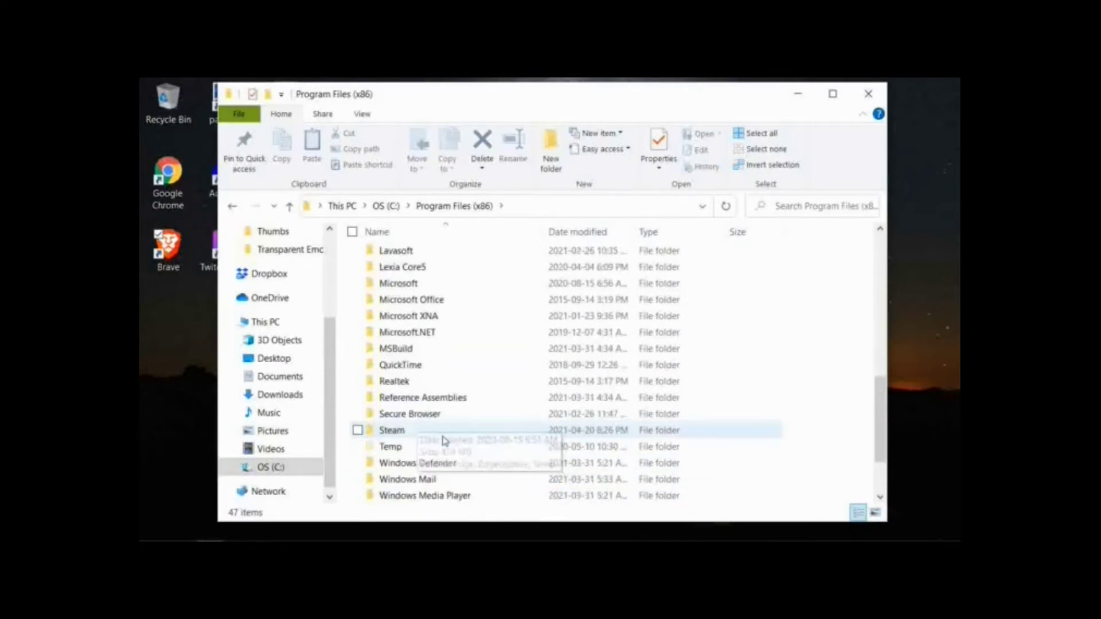
left_click(392, 433)
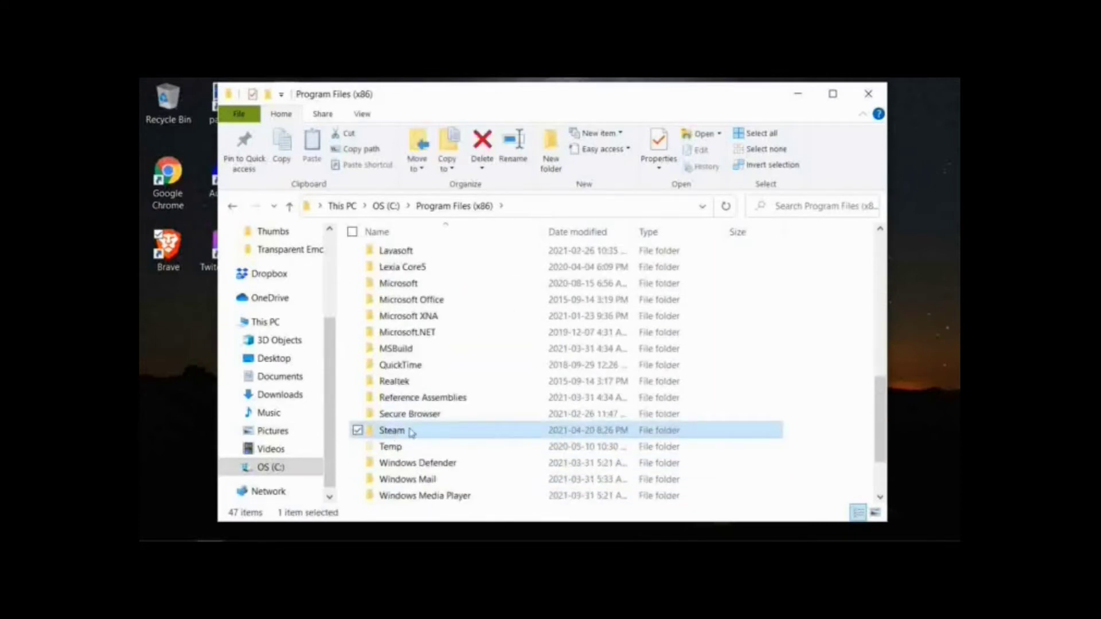
double_click(412, 432)
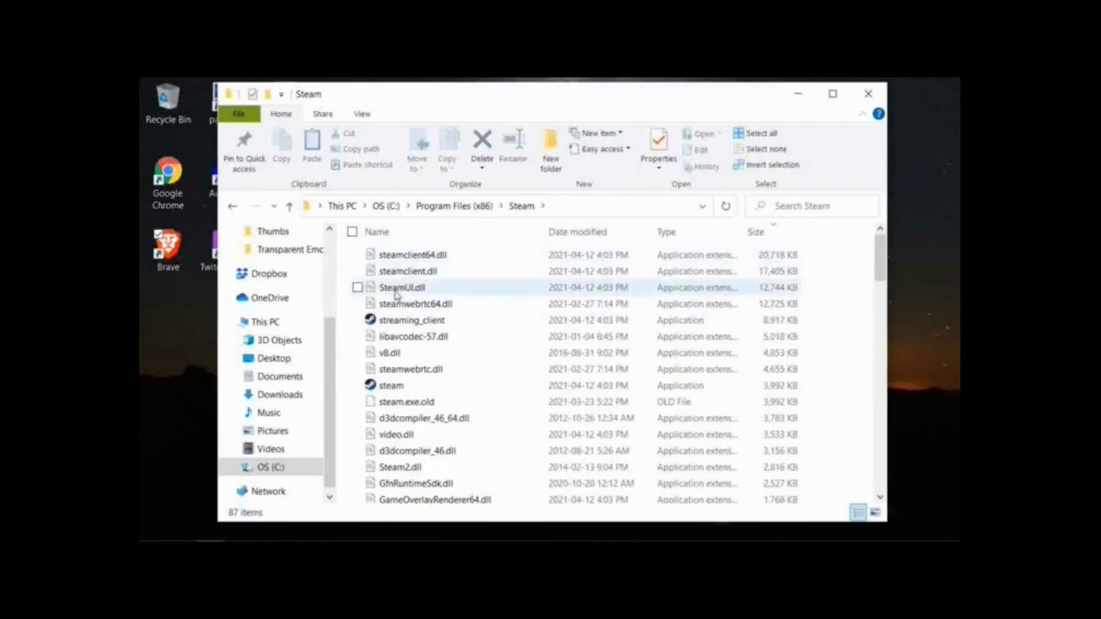
Step: Find the steamapps folder inside the Steam folder, open it, and go into its common folder
scroll(410, 315, "down", 7)
scroll(417, 339, "down", 6)
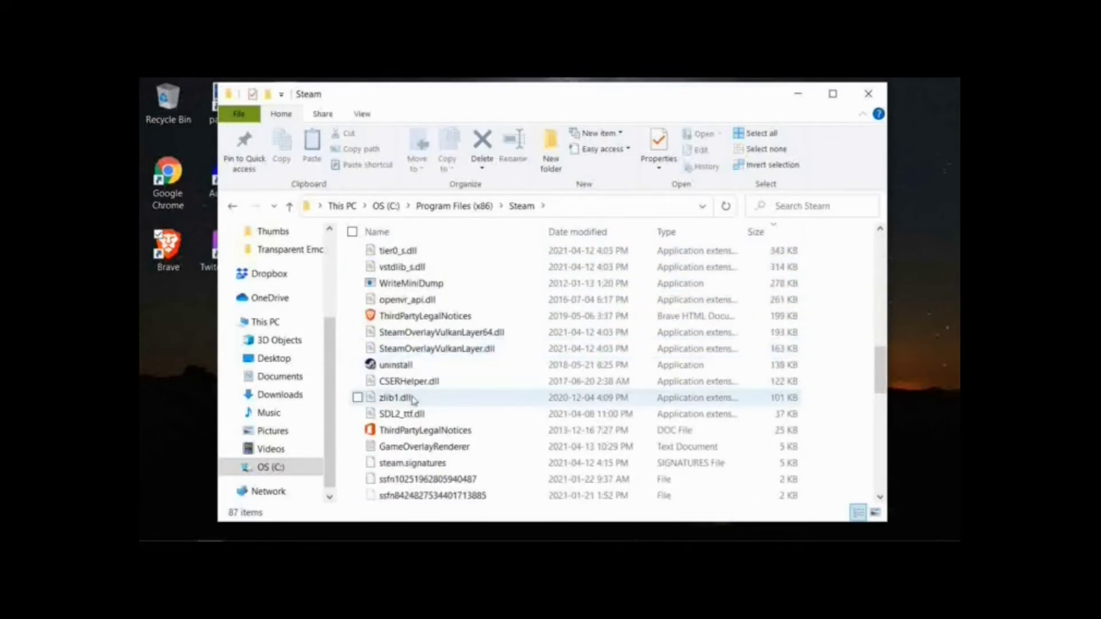
scroll(411, 372, "down", 6)
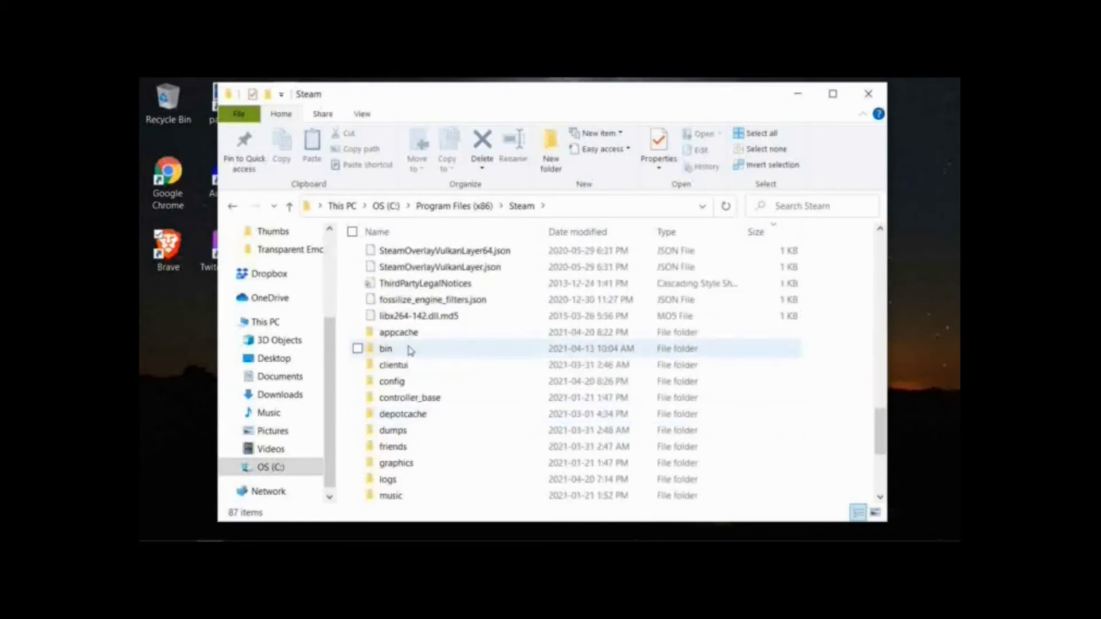
scroll(405, 357, "down", 4)
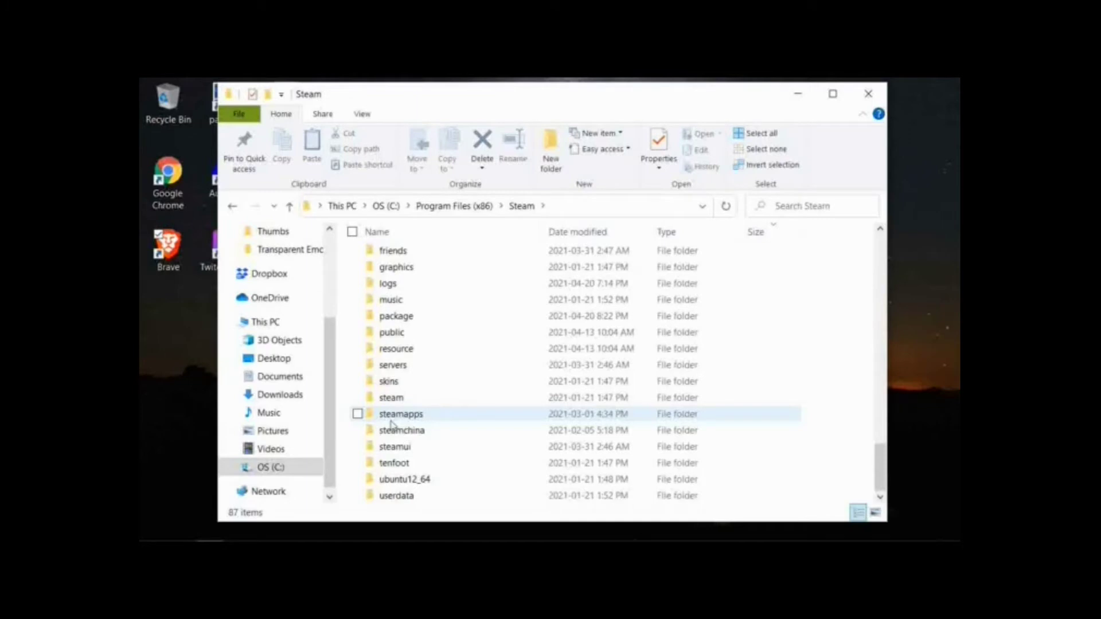
double_click(439, 413)
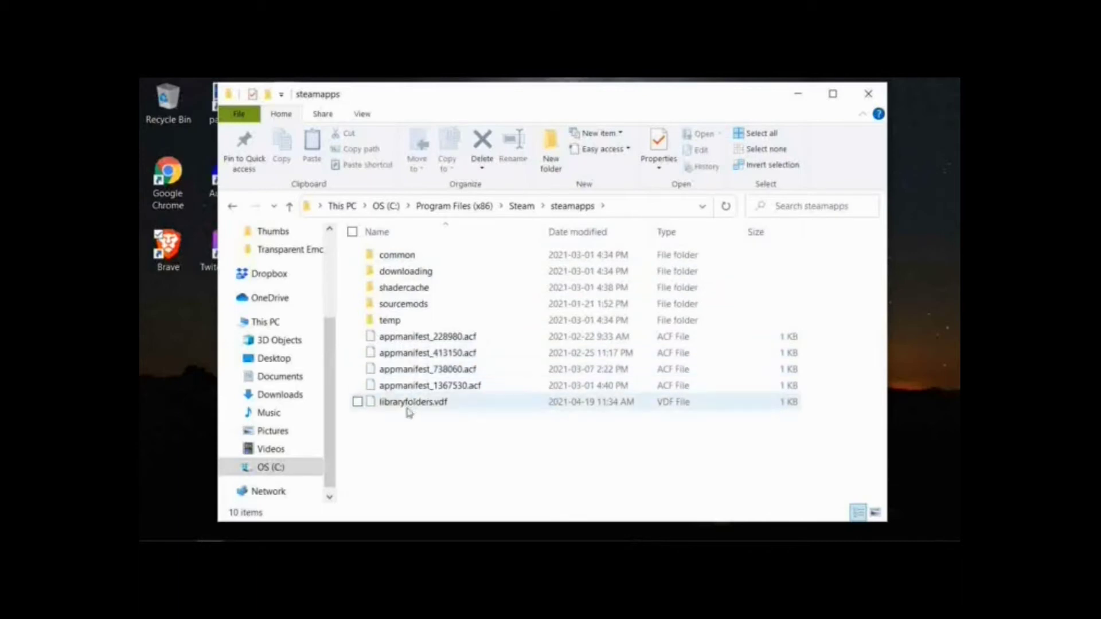
double_click(399, 259)
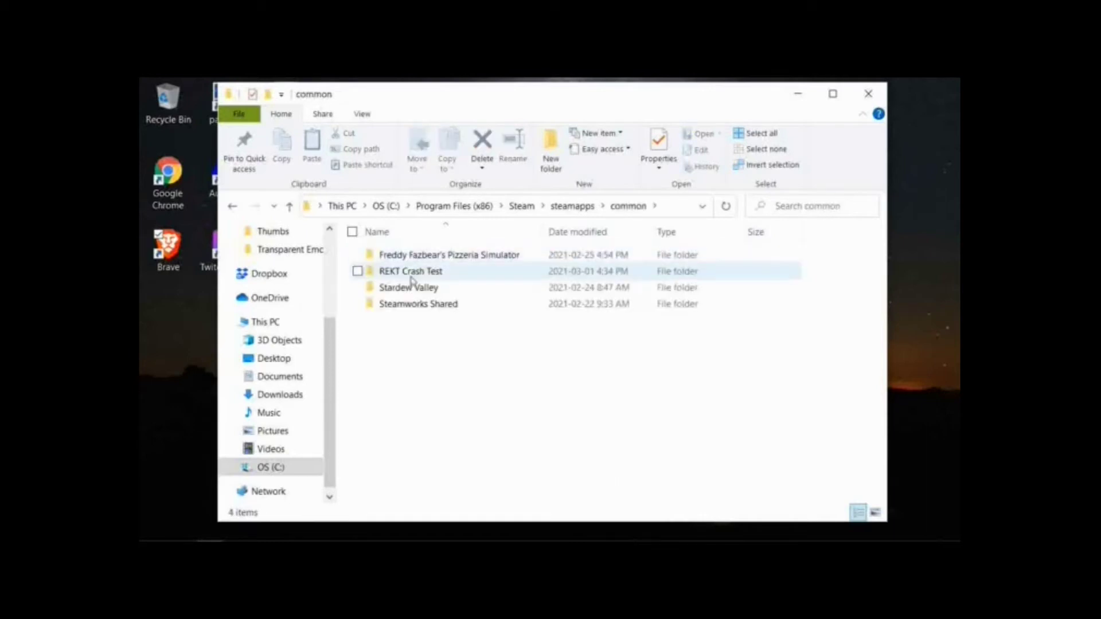
Step: Open the Stardew Valley game folder inside the common folder
double_click(412, 289)
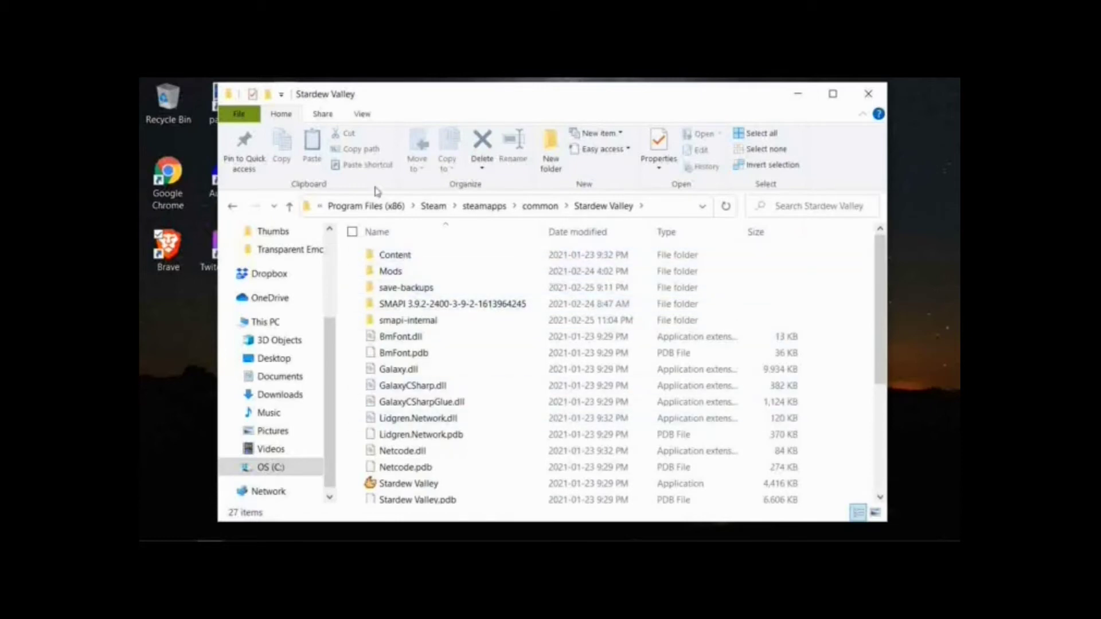
left_click(291, 209)
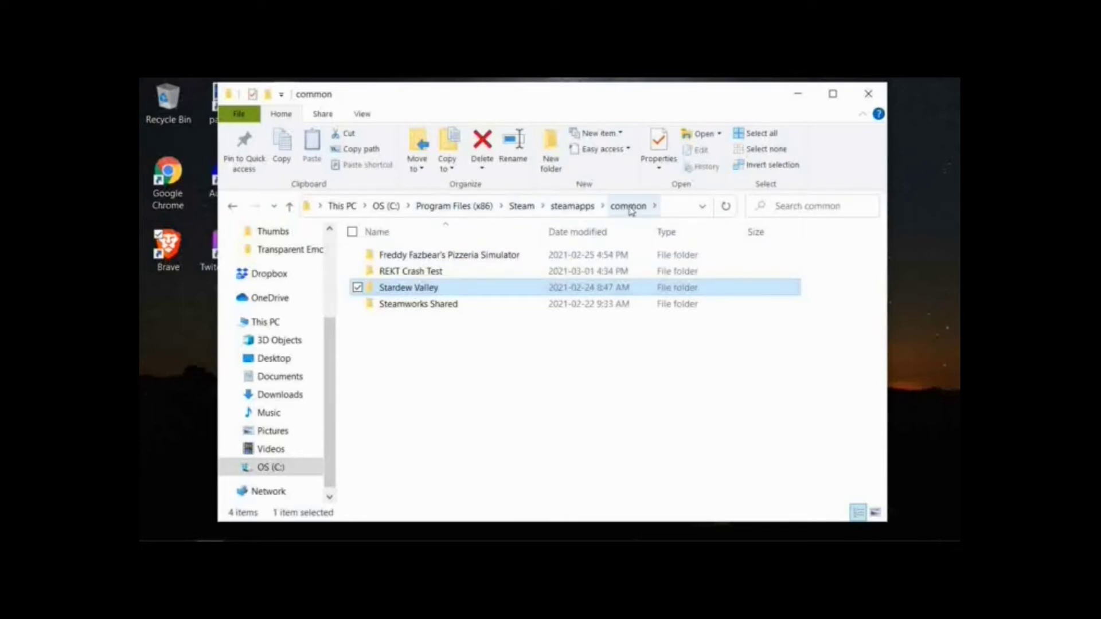
double_click(439, 292)
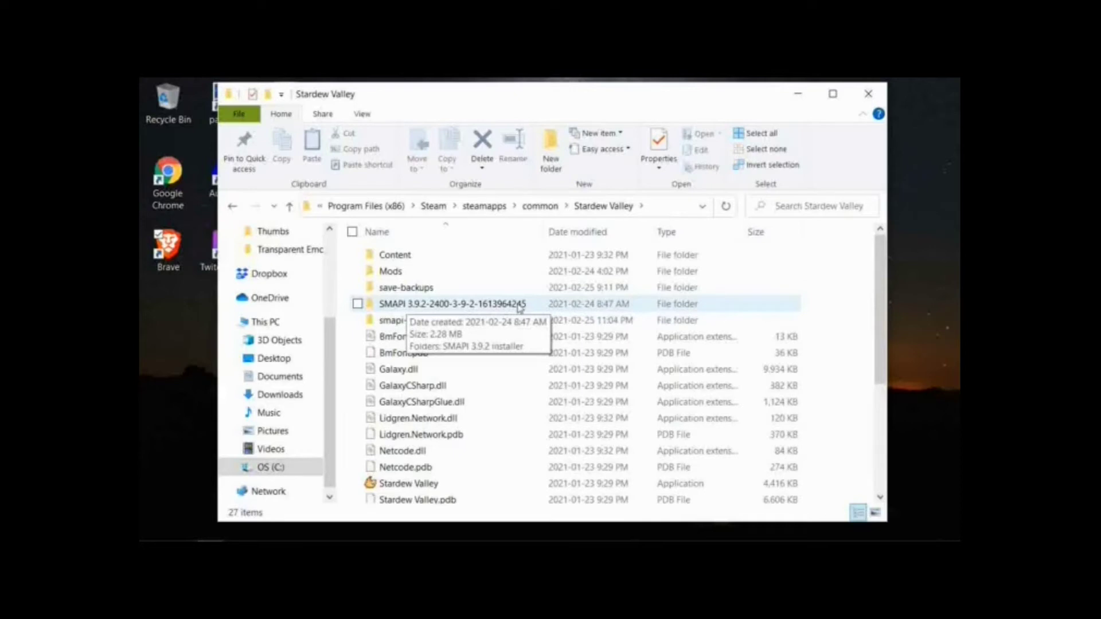
Step: Locate the StardewModdingAPI application among the files in the Stardew Valley folder
scroll(510, 344, "down", 2)
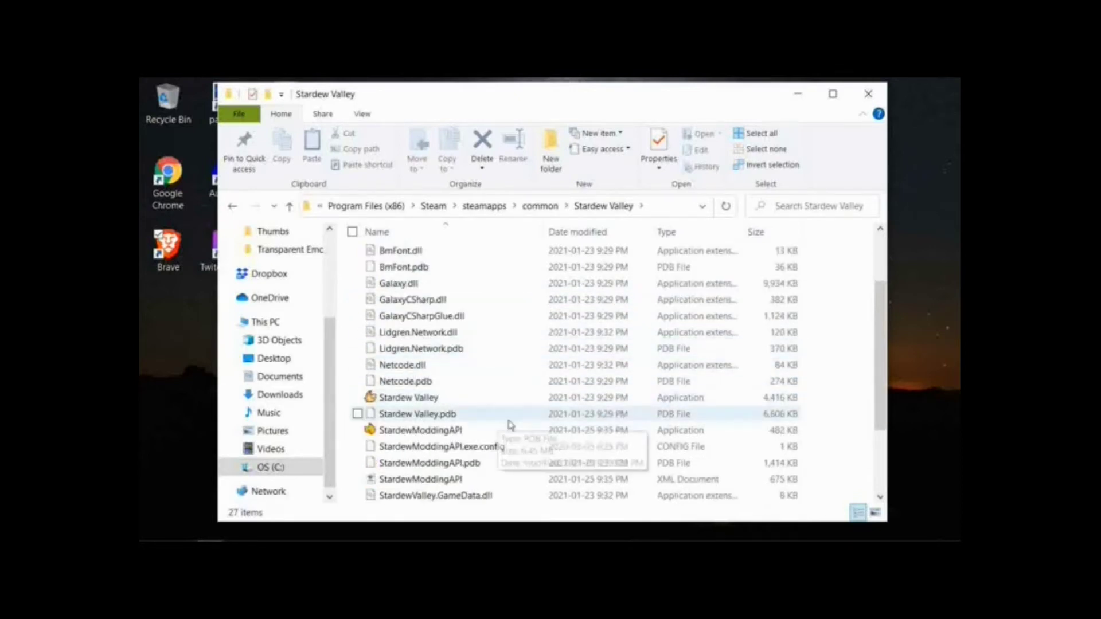
left_click(357, 431)
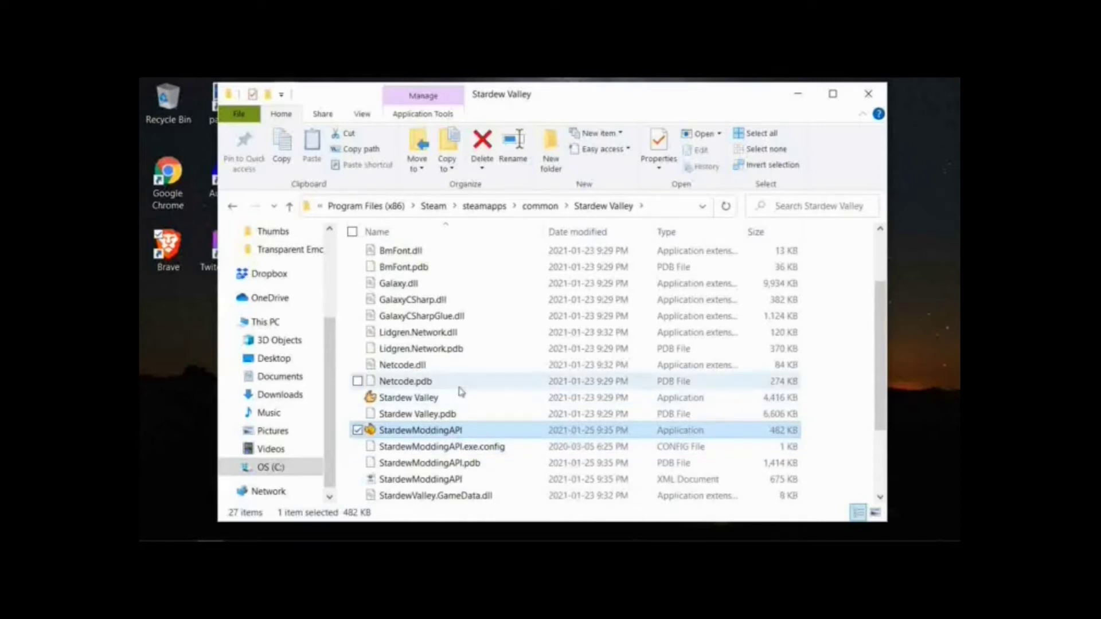
left_click(356, 430)
scroll(361, 435, "up", 2)
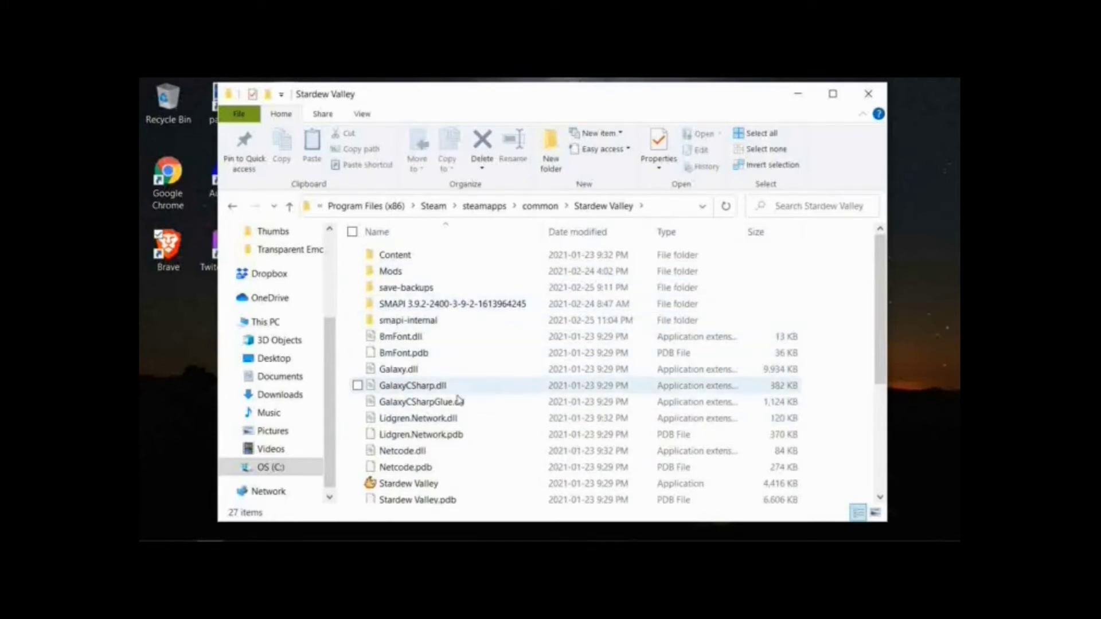
Step: Open the Mods folder inside the Stardew Valley folder and look through the installed mods down to the end of the list
left_click(398, 276)
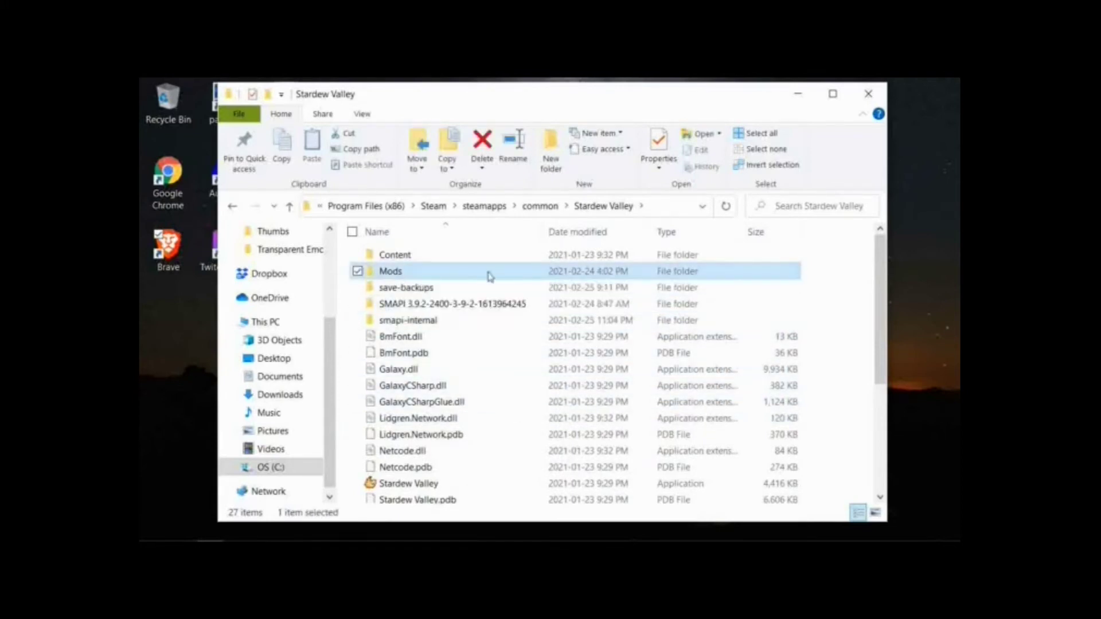
left_click(469, 261)
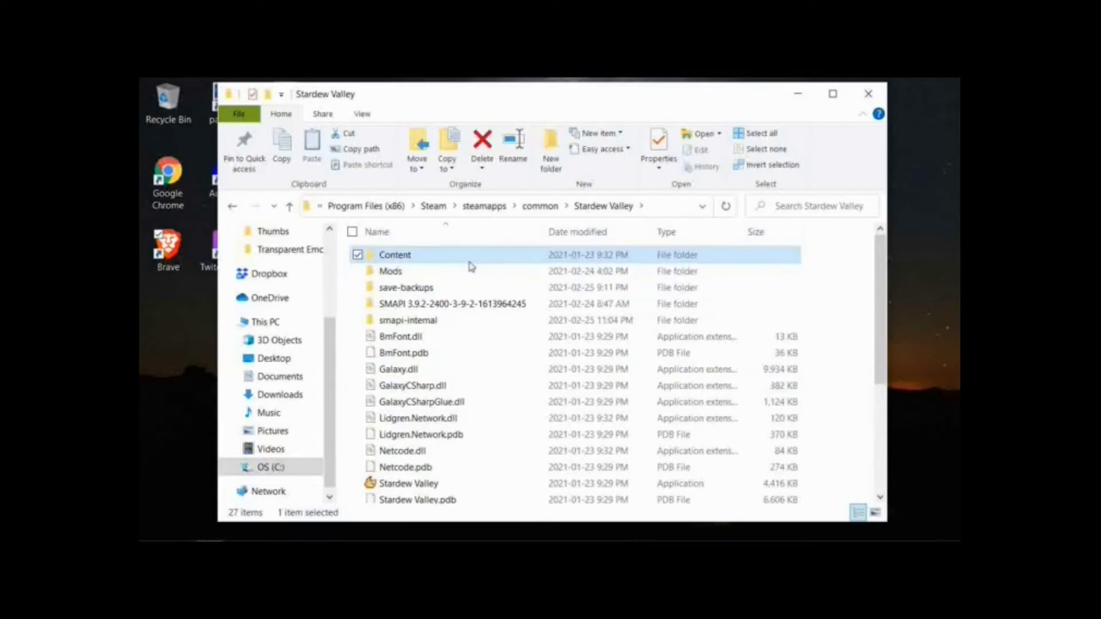
double_click(400, 271)
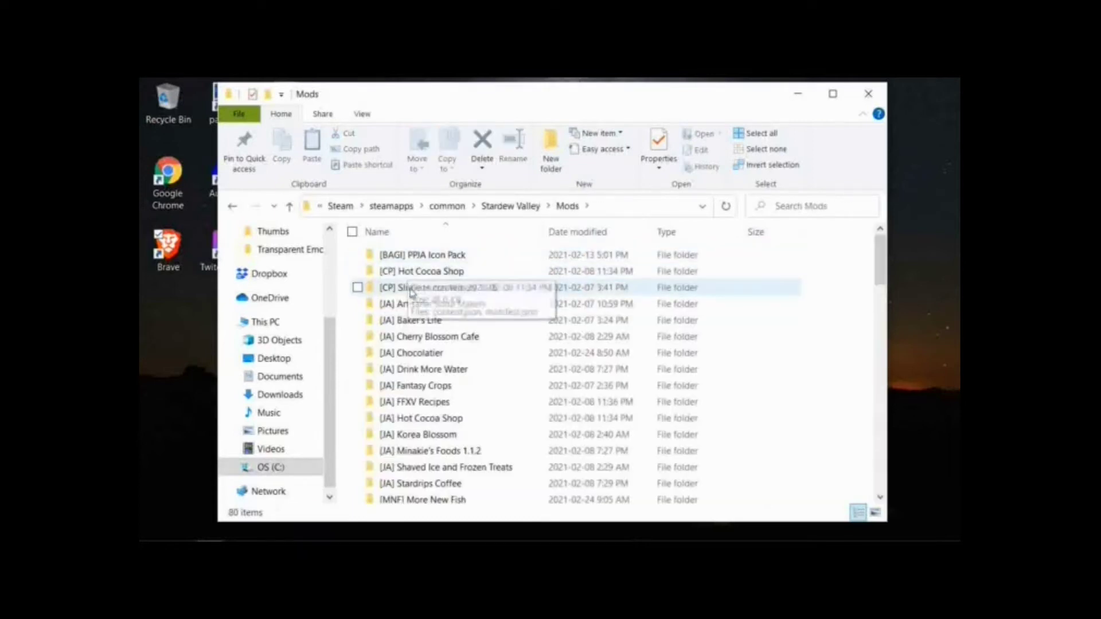
scroll(431, 351, "down", 2)
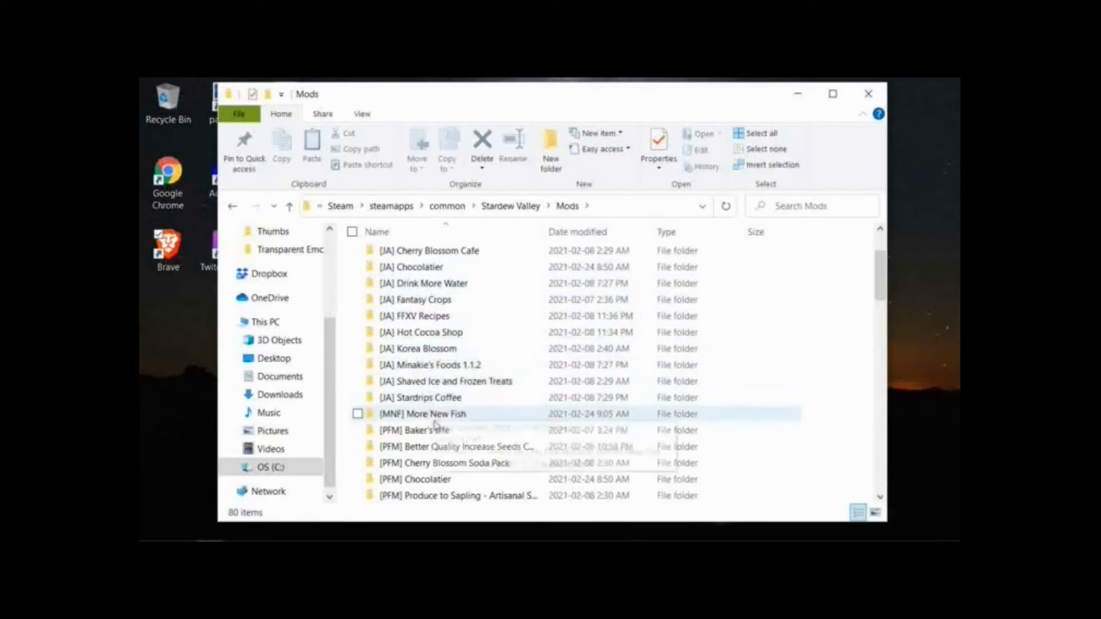
scroll(439, 438, "down", 2)
scroll(440, 443, "down", 1)
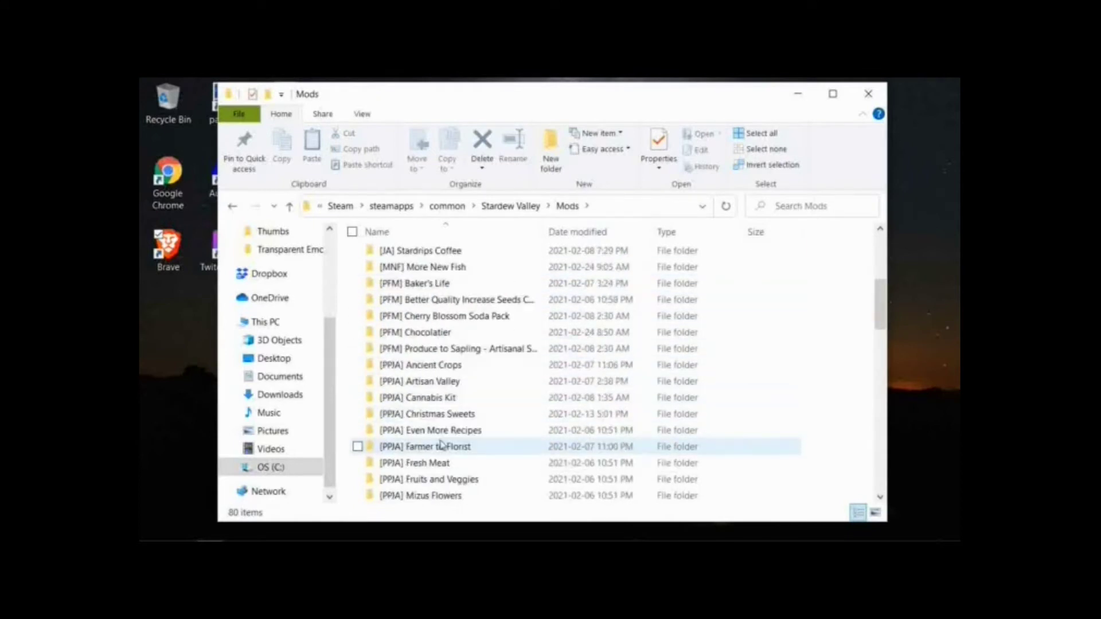
scroll(441, 444, "down", 5)
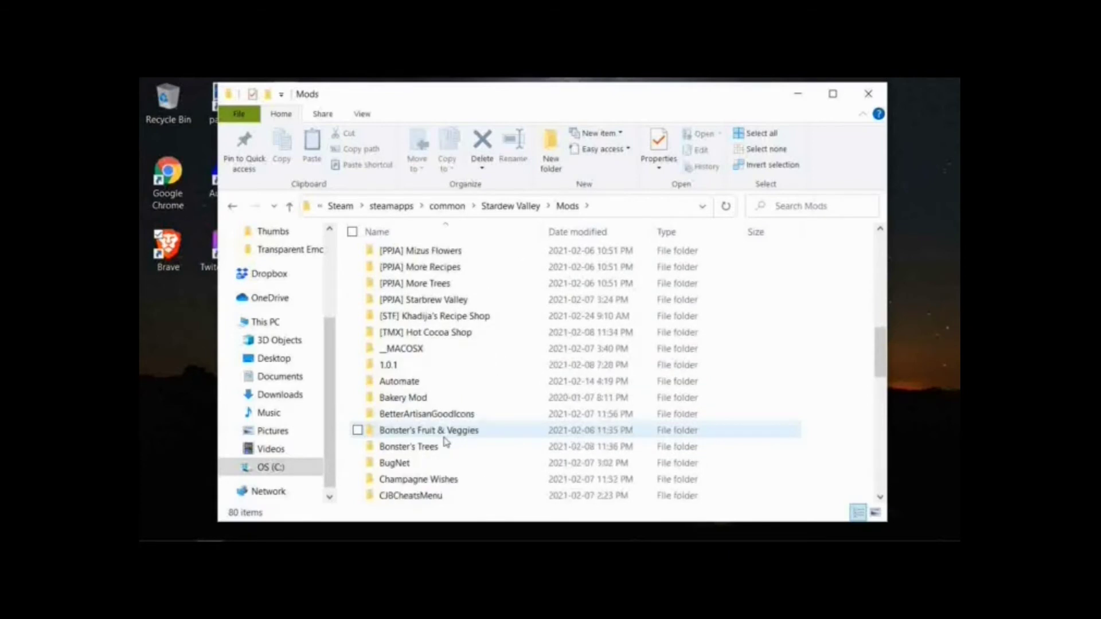
scroll(446, 442, "down", 6)
scroll(444, 442, "down", 6)
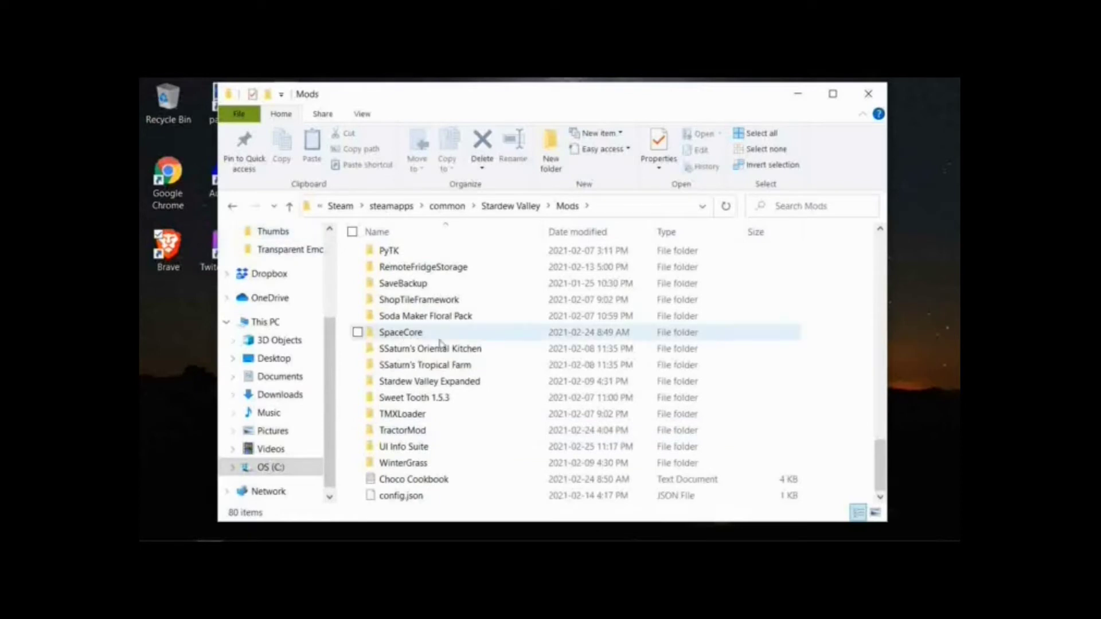
Step: Open the Downloads folder and look through it for a downloaded compressed file
left_click(293, 396)
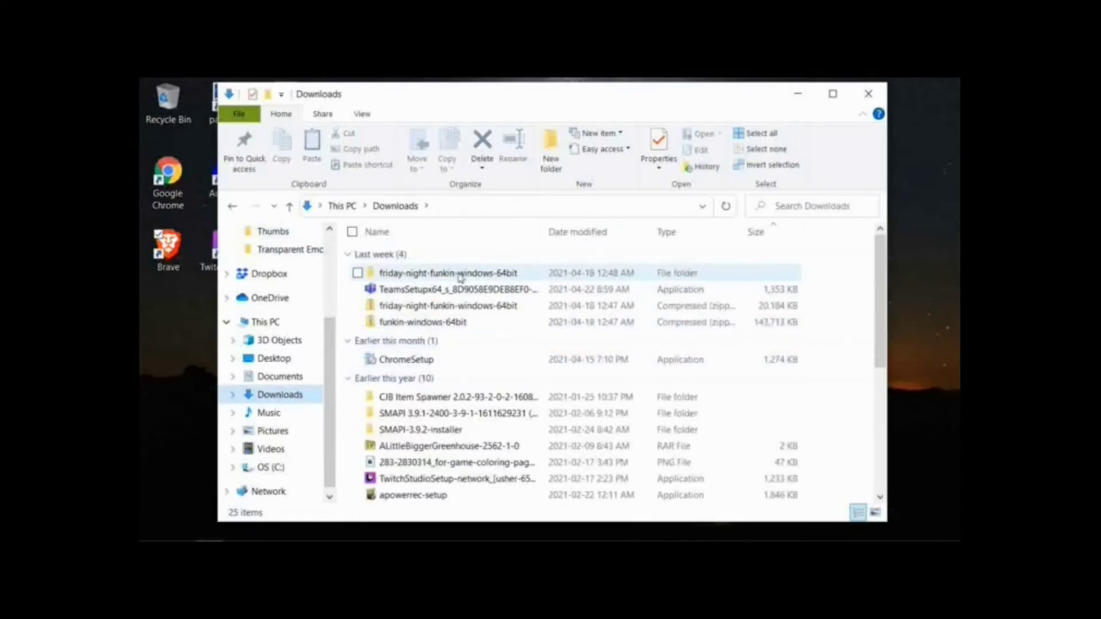
scroll(417, 407, "down", 1)
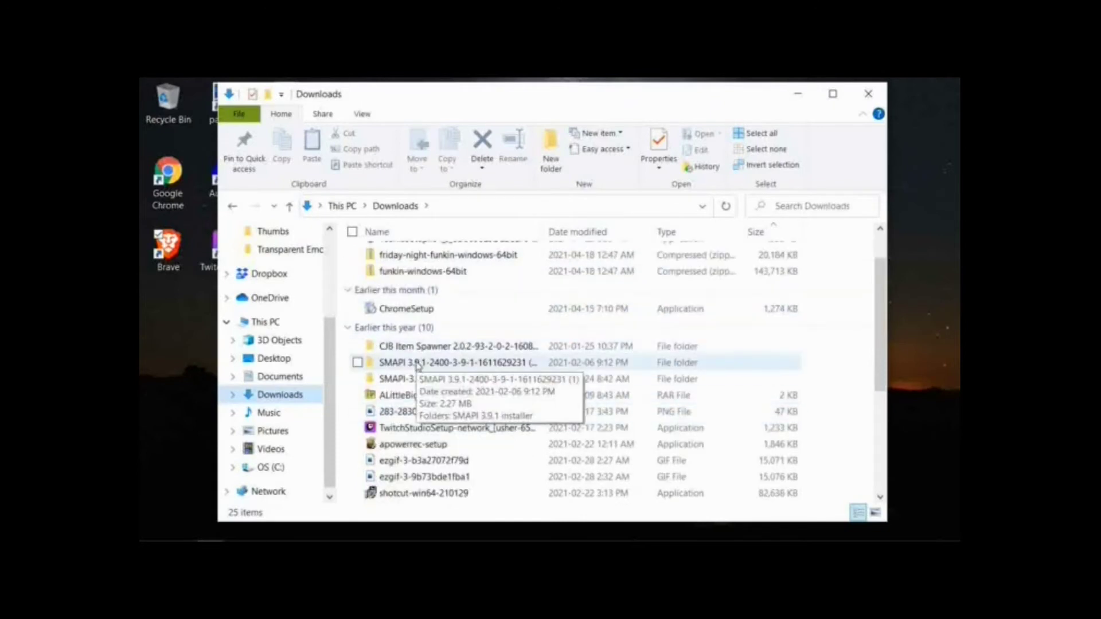
scroll(442, 396, "down", 1)
scroll(442, 395, "up", 2)
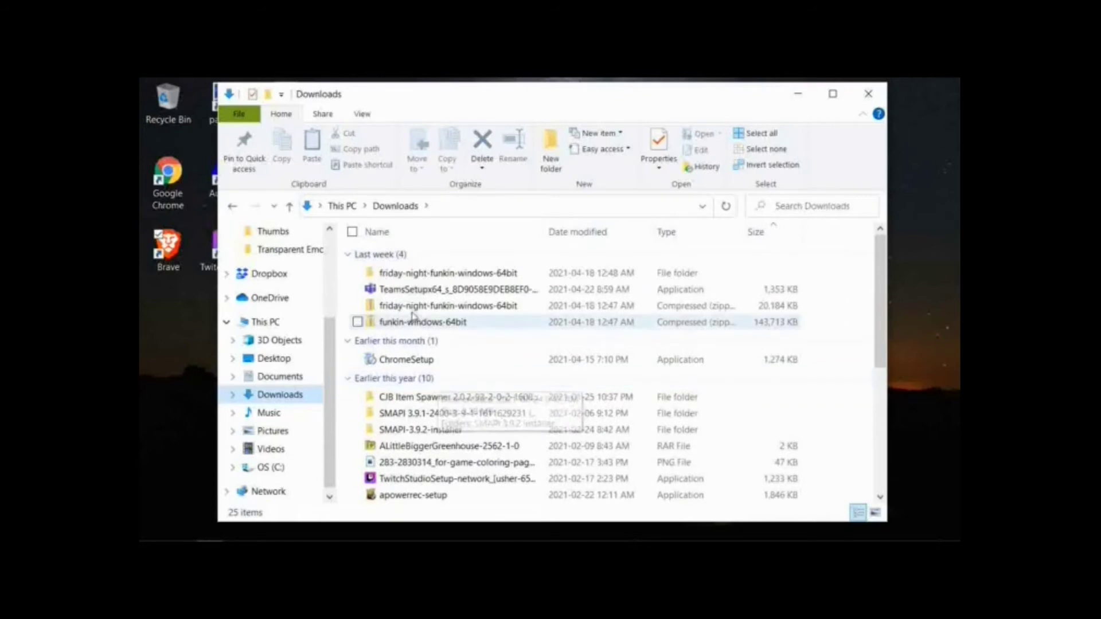
Step: Start extracting the compressed friday-night-funkin-windows-64bit file and open the browser for choosing a destination folder
left_click(421, 307)
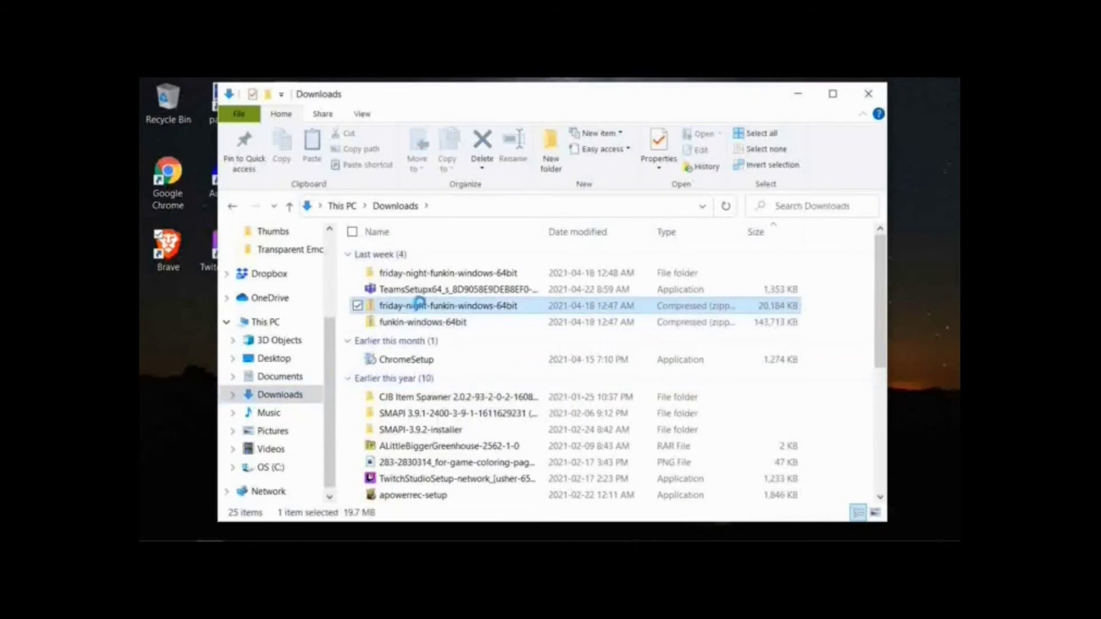
right_click(420, 304)
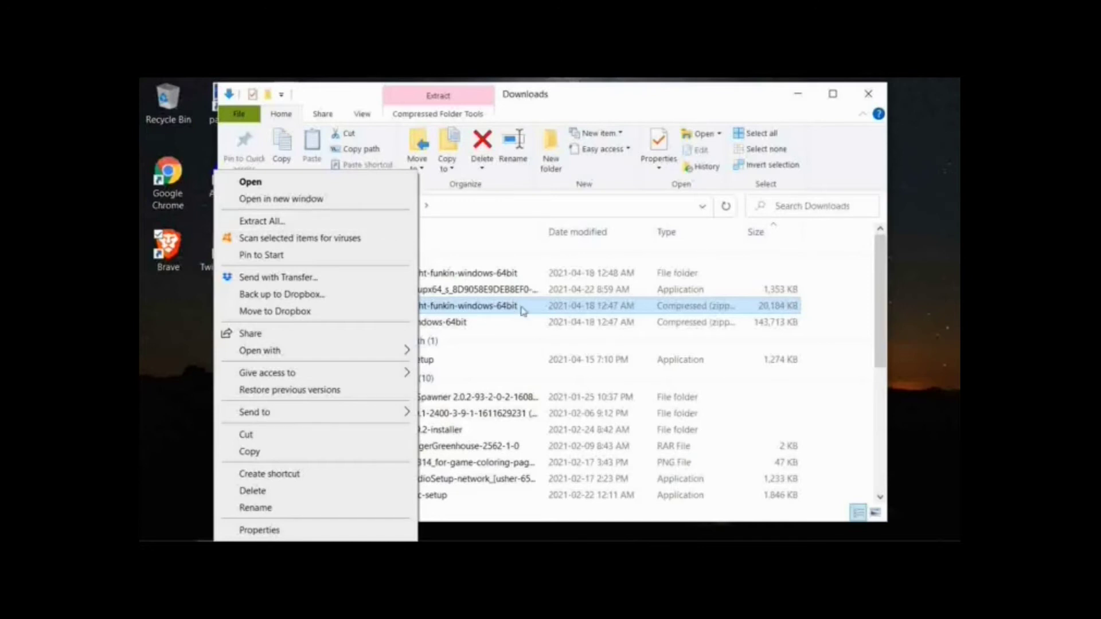
left_click(319, 220)
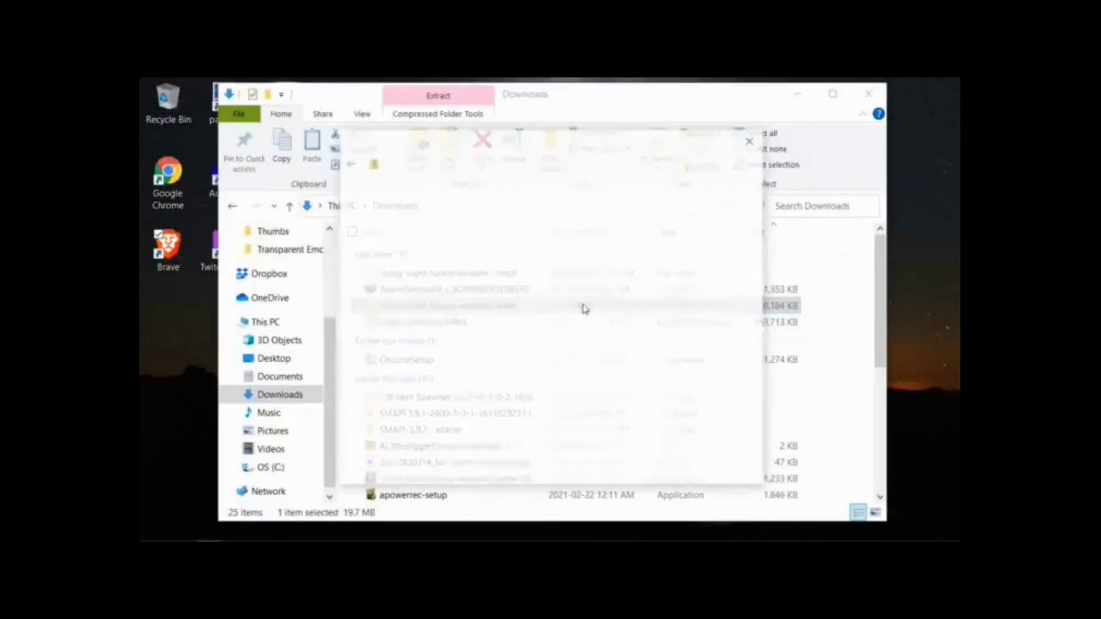
left_click(706, 253)
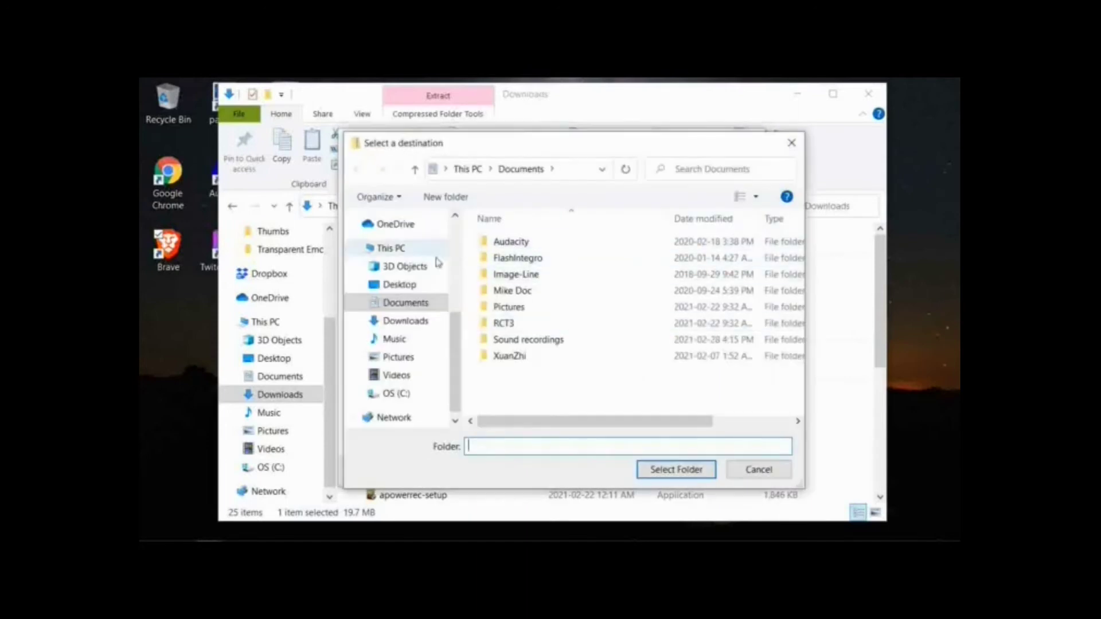
Step: For the extraction destination, go from This PC to the OS (C:) drive and into the Program Files (x86) folder
scroll(393, 356, "down", 1)
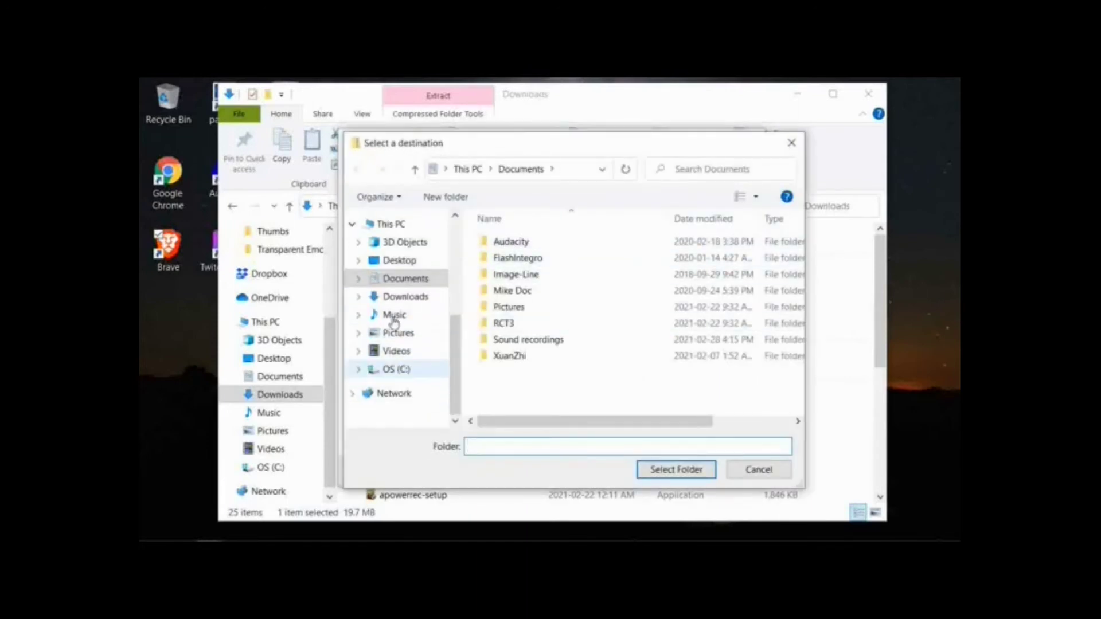
left_click(389, 223)
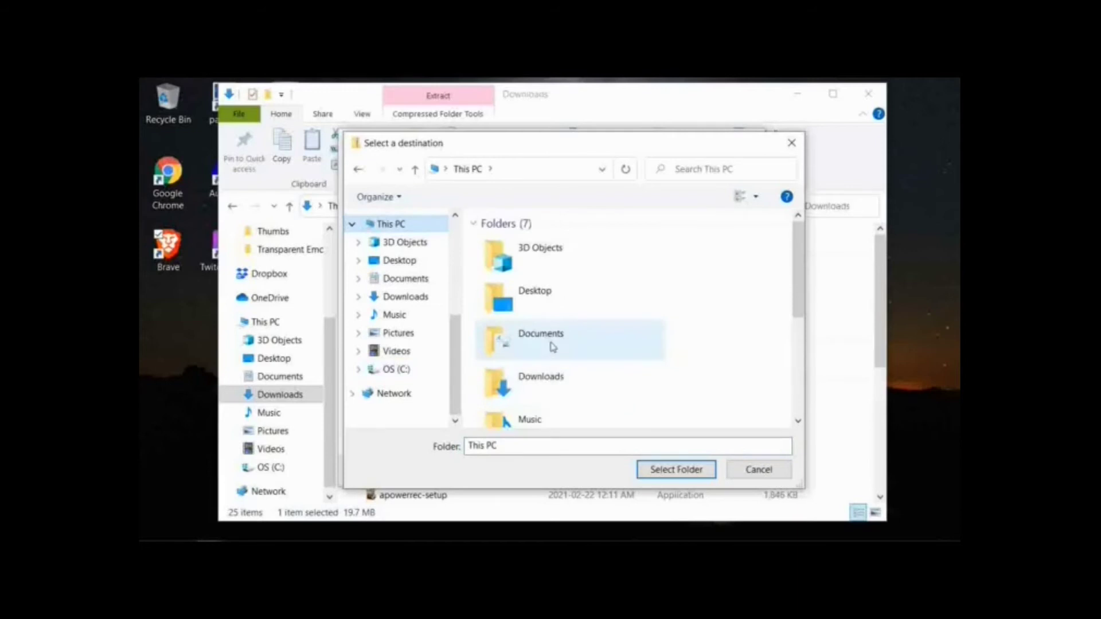
scroll(551, 355, "down", 3)
double_click(545, 370)
scroll(527, 370, "down", 3)
double_click(524, 310)
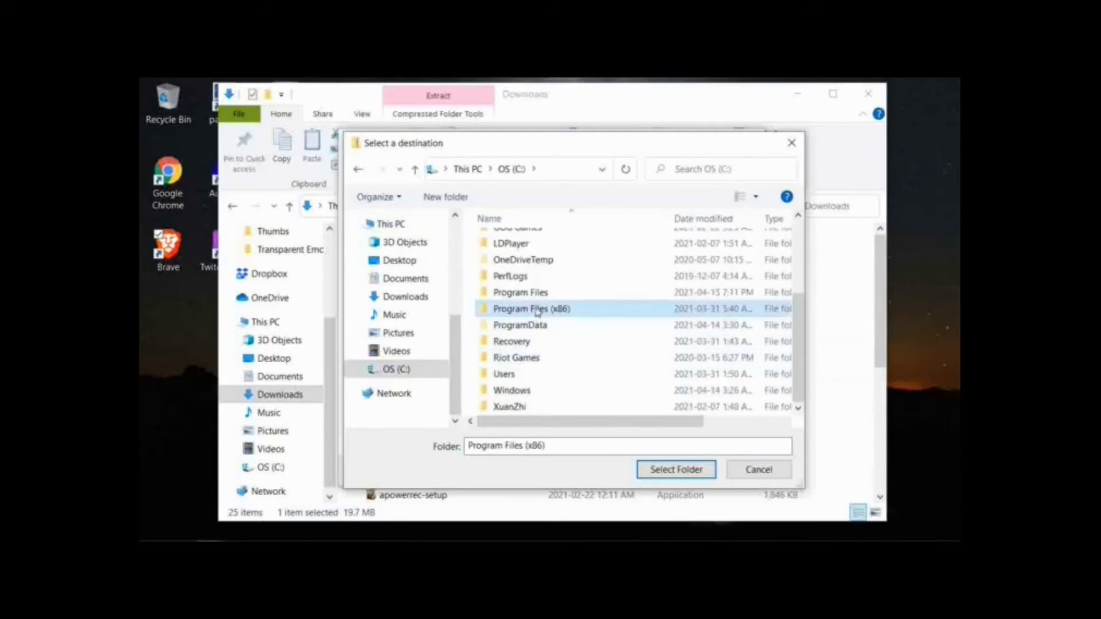
Step: Find the Steam folder inside Program Files (x86) and open it in the destination browser
scroll(541, 323, "down", 5)
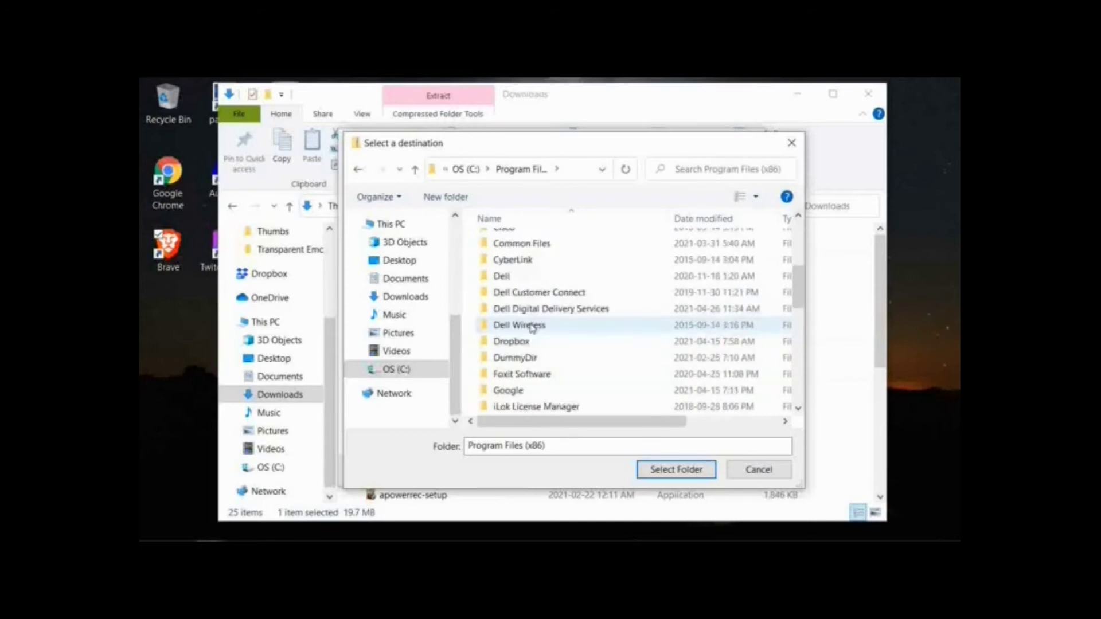
scroll(504, 309, "down", 1)
scroll(519, 312, "up", 5)
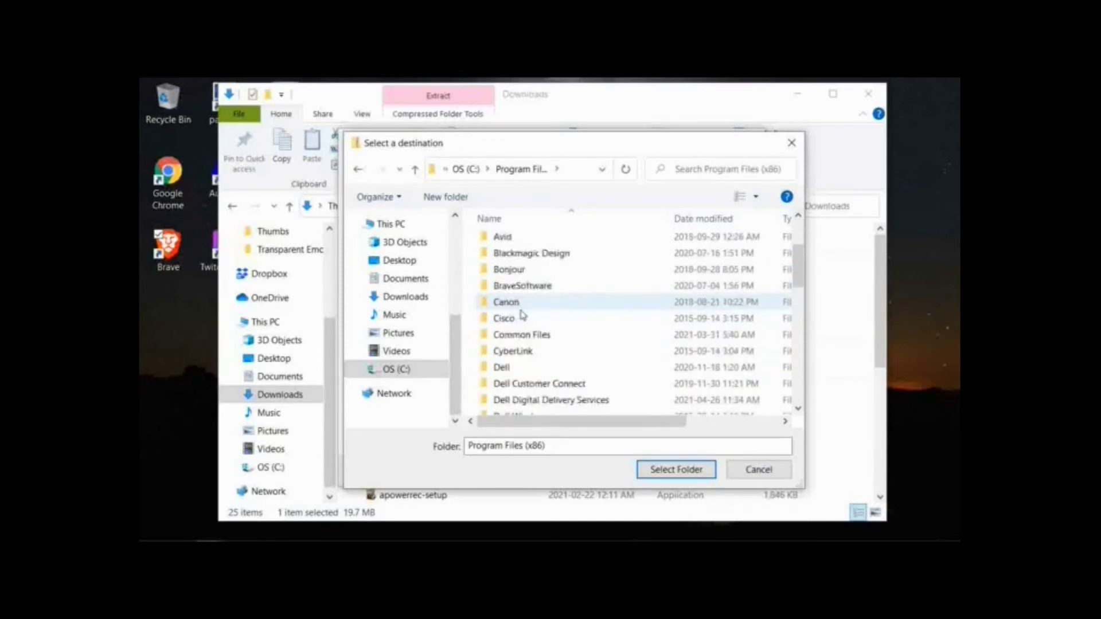
scroll(525, 314, "down", 3)
scroll(525, 315, "down", 3)
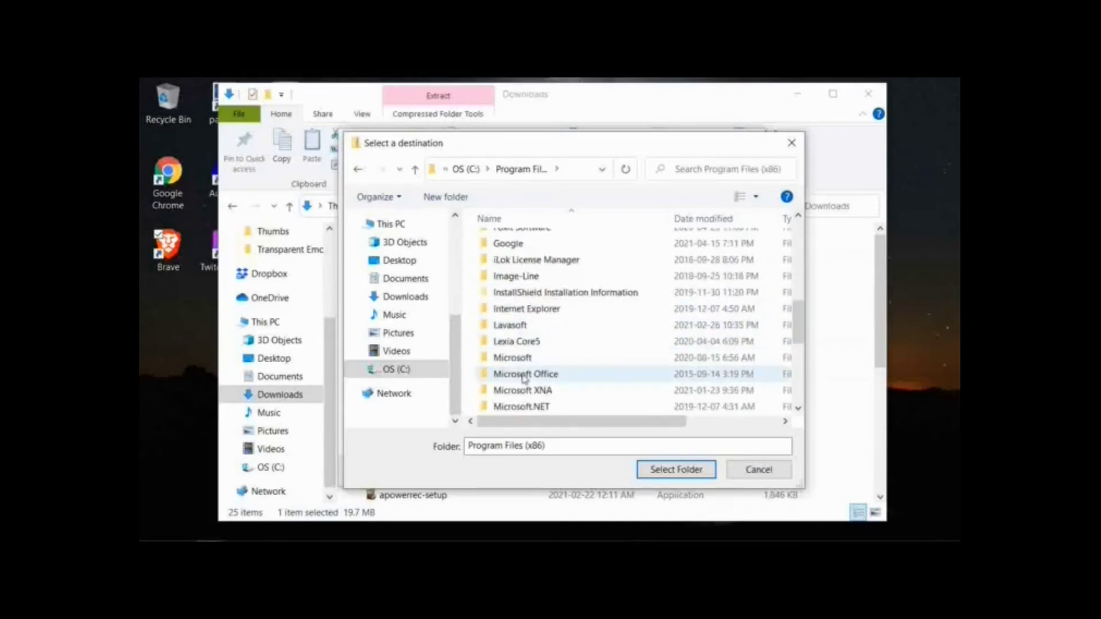
scroll(525, 379, "down", 3)
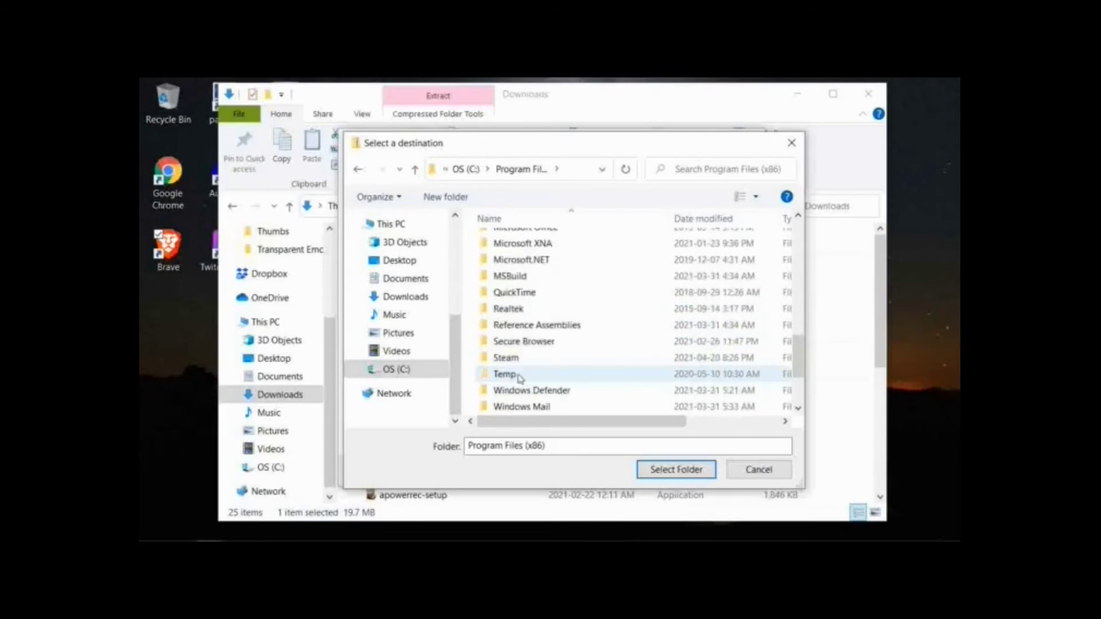
double_click(510, 358)
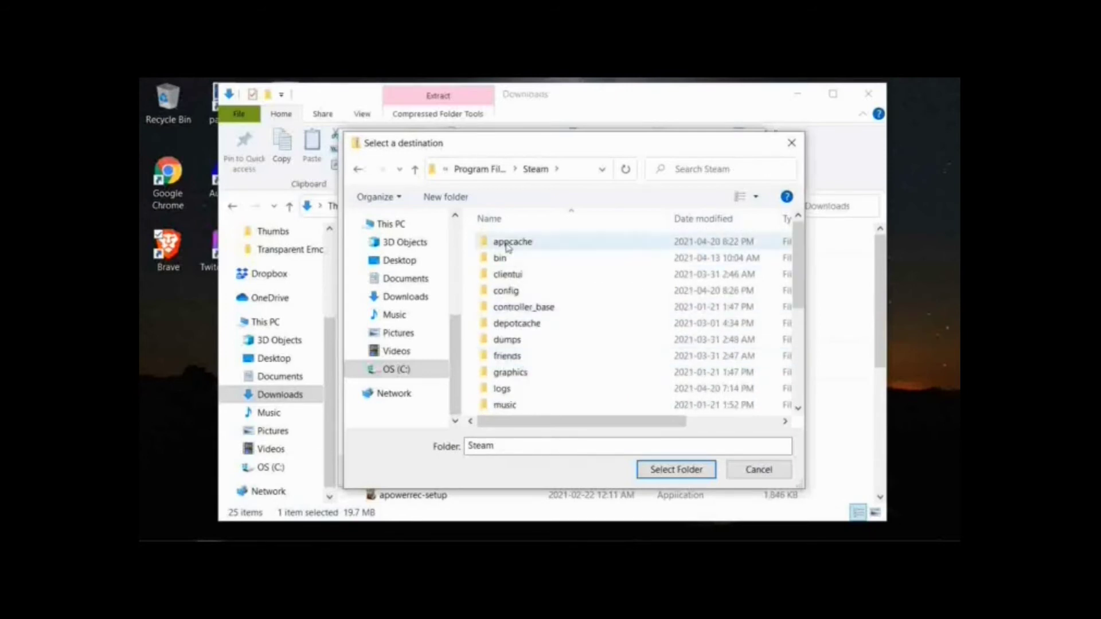
Step: Go through the steamapps and common folders into the Stardew Valley folder in the destination browser
scroll(511, 368, "down", 4)
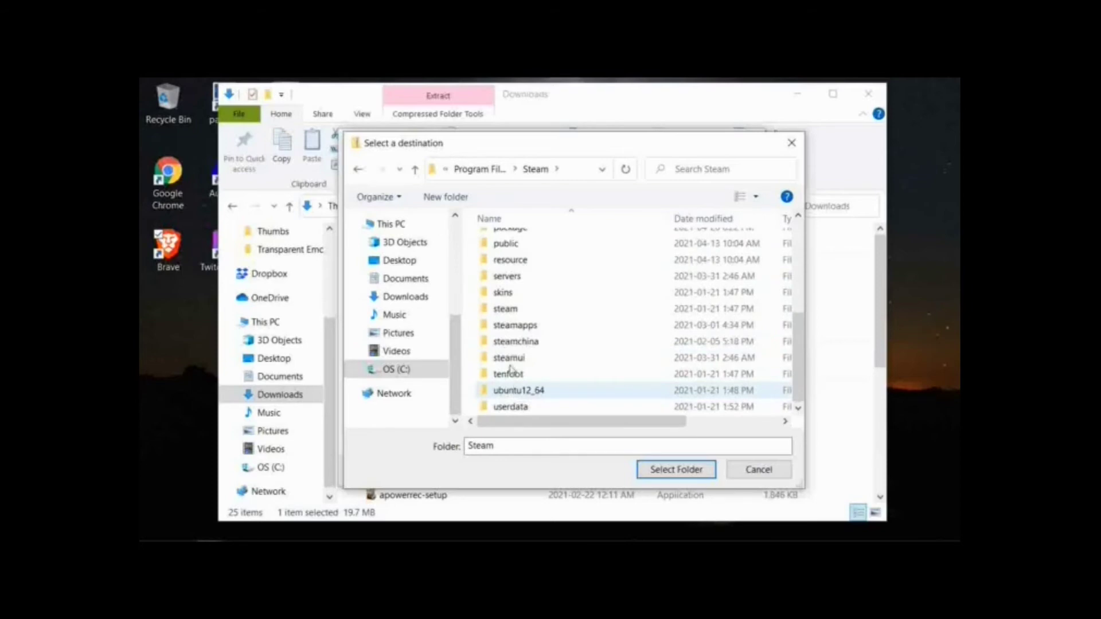
double_click(526, 324)
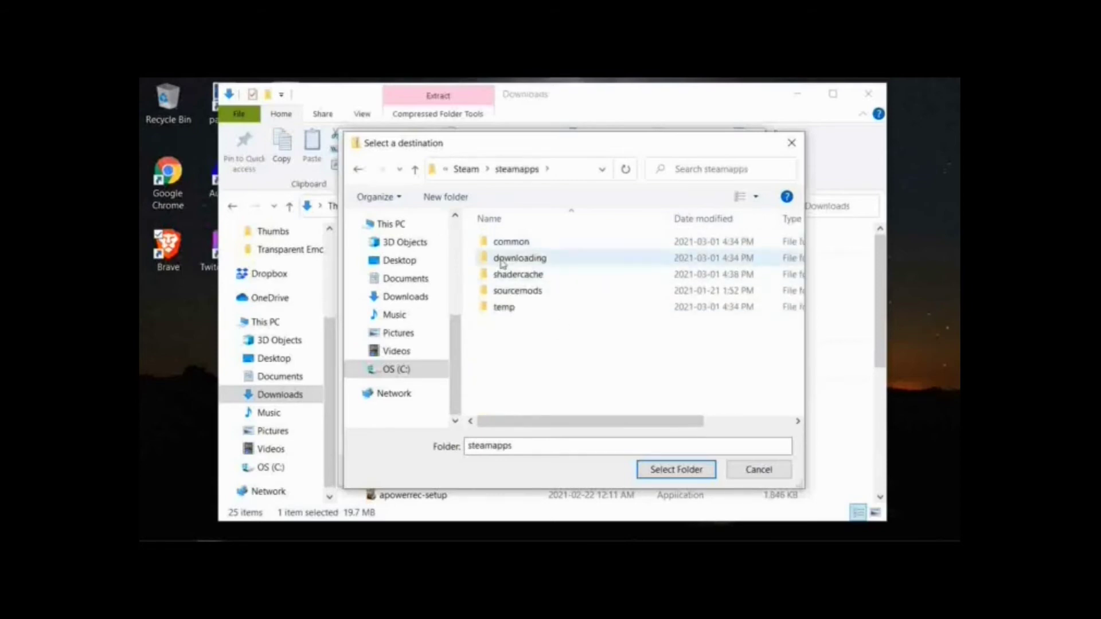
double_click(507, 241)
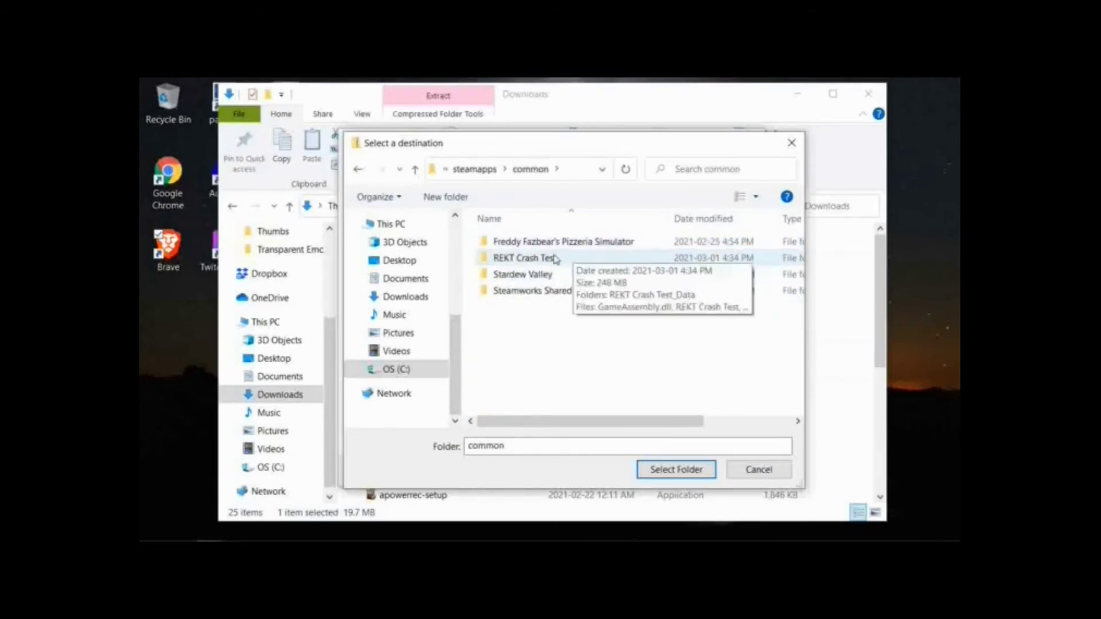
double_click(523, 275)
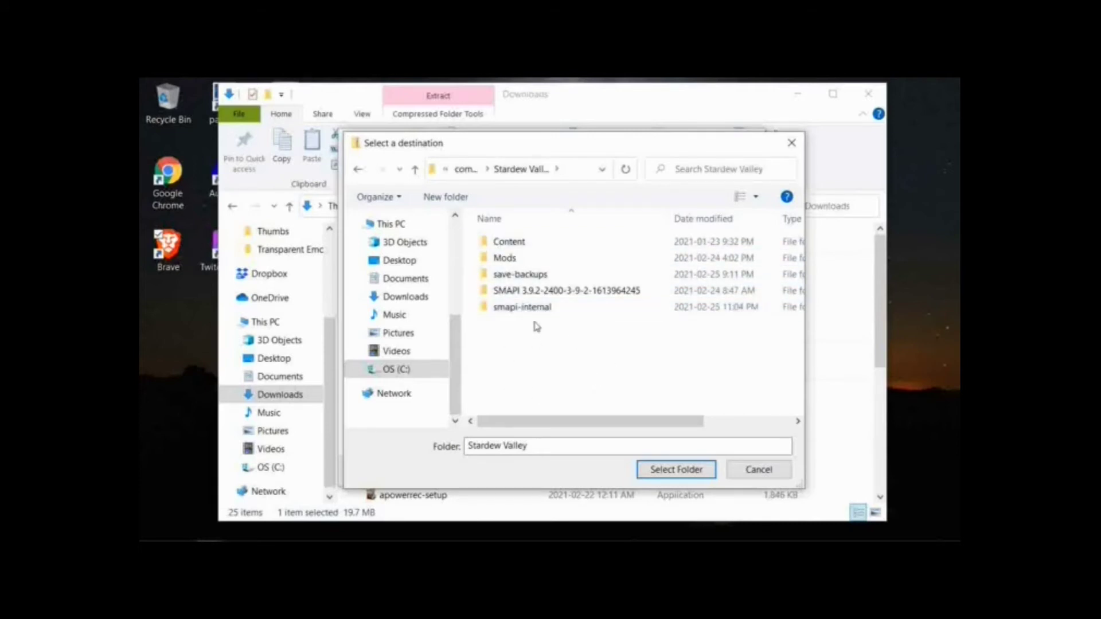
Step: Open the Mods folder inside Stardew Valley as the extraction destination
double_click(513, 259)
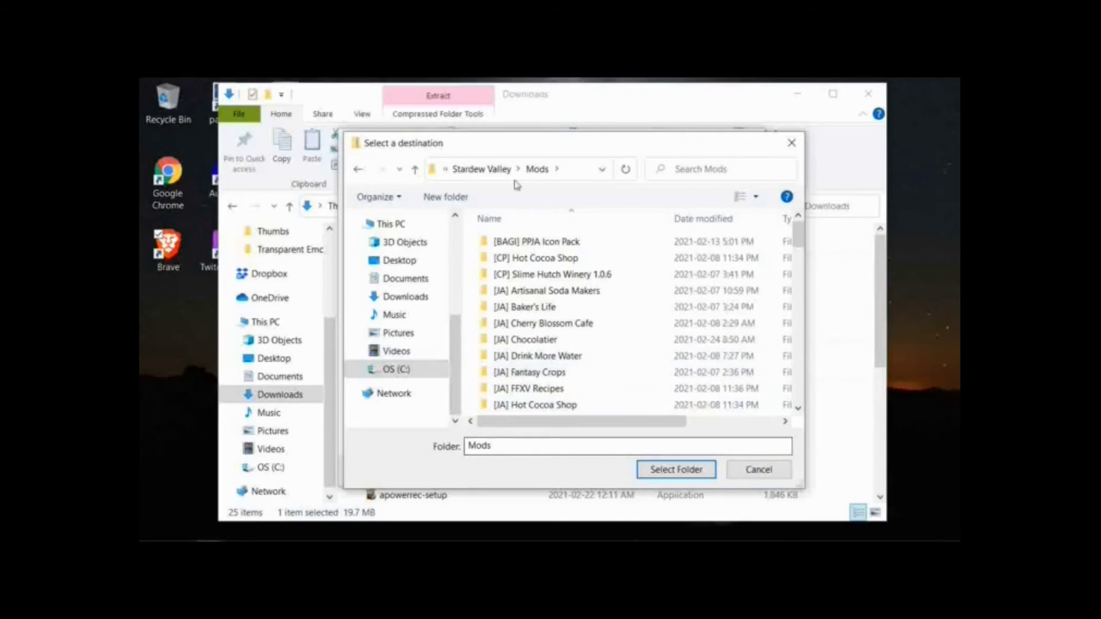
left_click(415, 171)
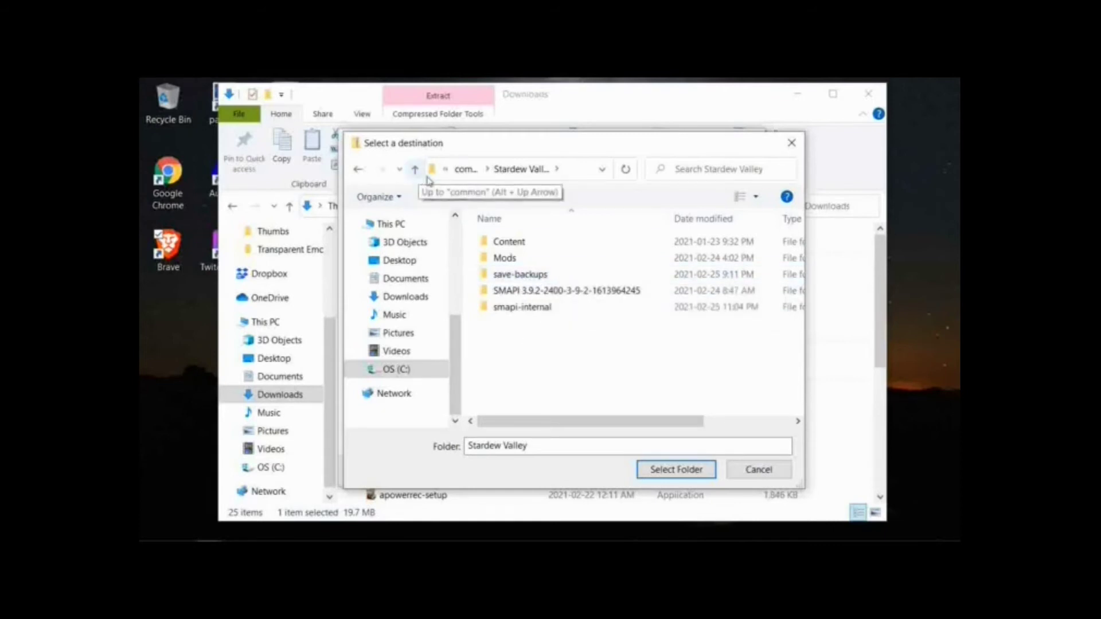
left_click(519, 261)
double_click(520, 263)
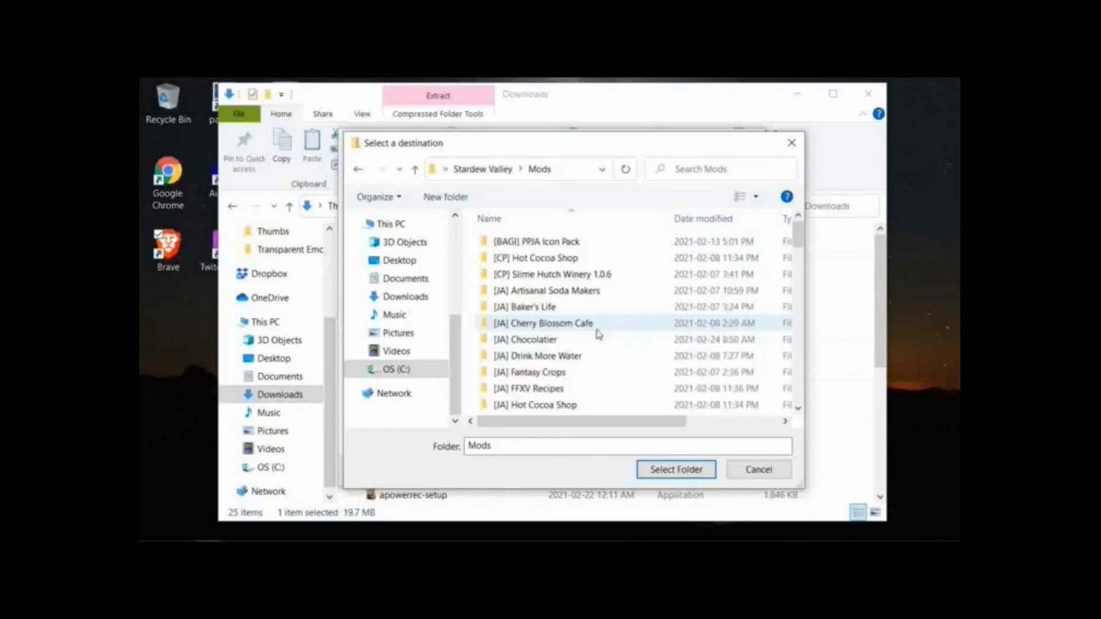
Step: Cancel the choice of extraction destination and close the zip extraction wizard without extracting
left_click(758, 470)
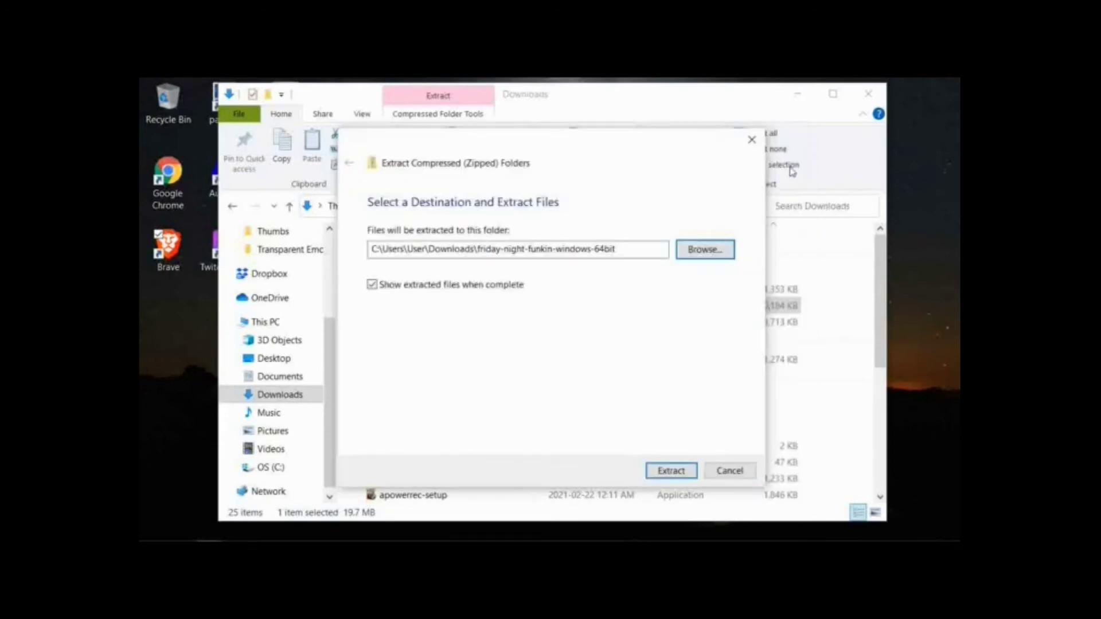
left_click(754, 142)
key("ctrl+a")
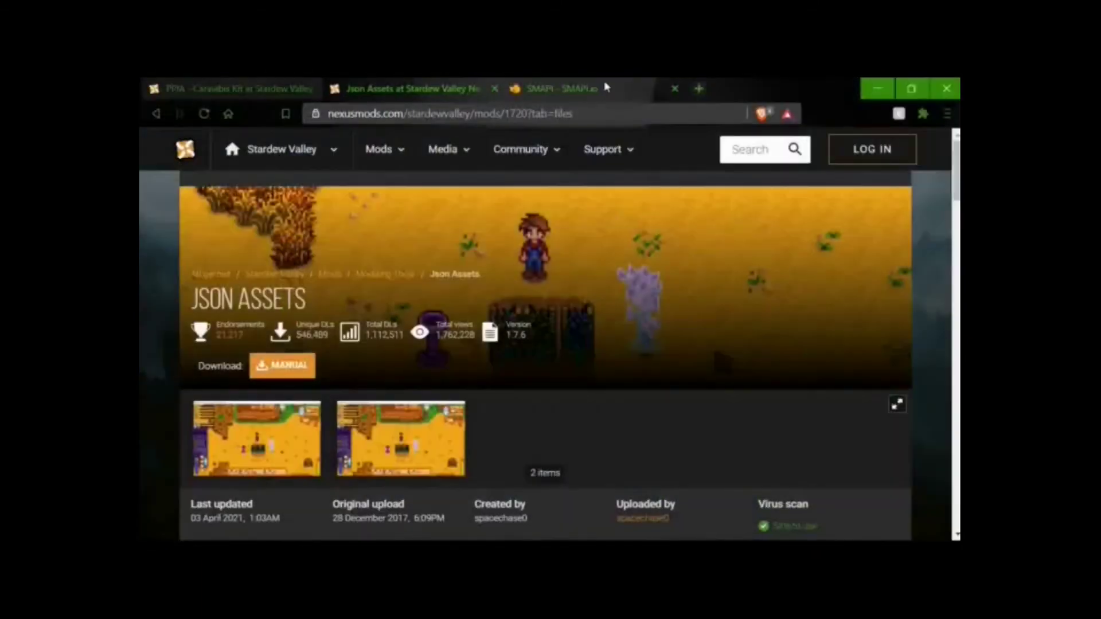
Step: Switch to the browser's PPJA - Cannabis Kit page and review its Nexus requirements and mod description
left_click(606, 87)
left_click(366, 88)
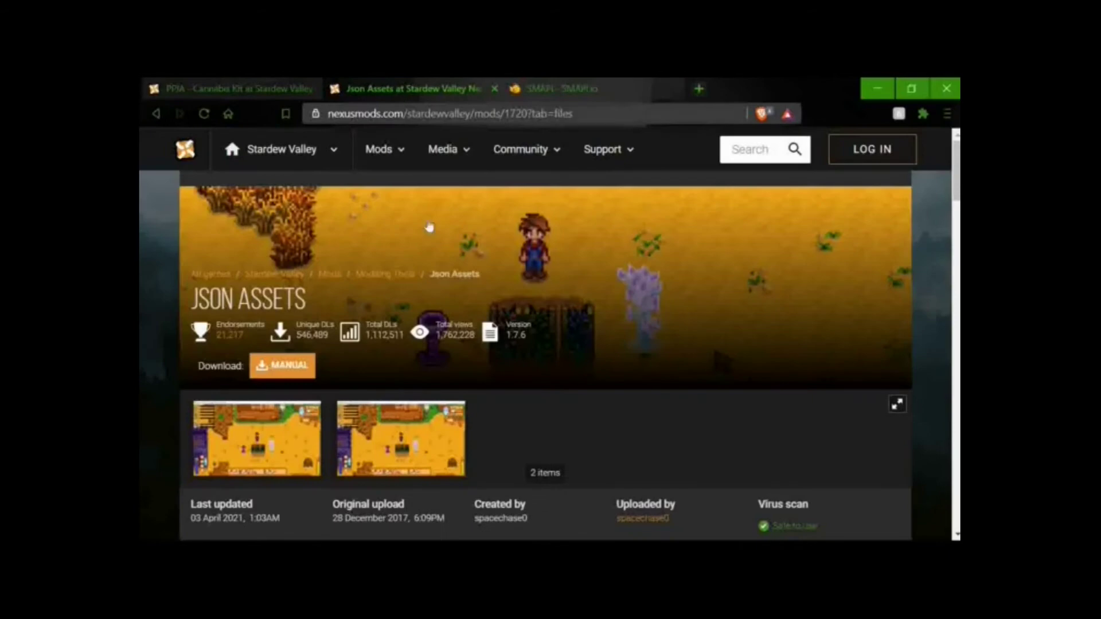
left_click(248, 87)
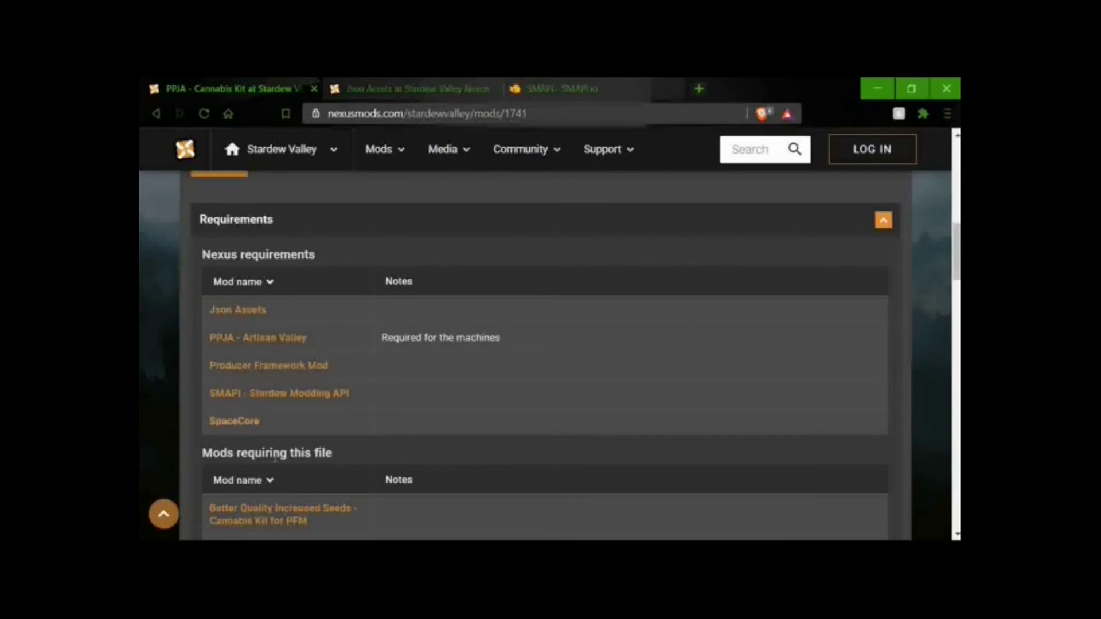
scroll(545, 428, "up", 8)
scroll(540, 423, "down", 10)
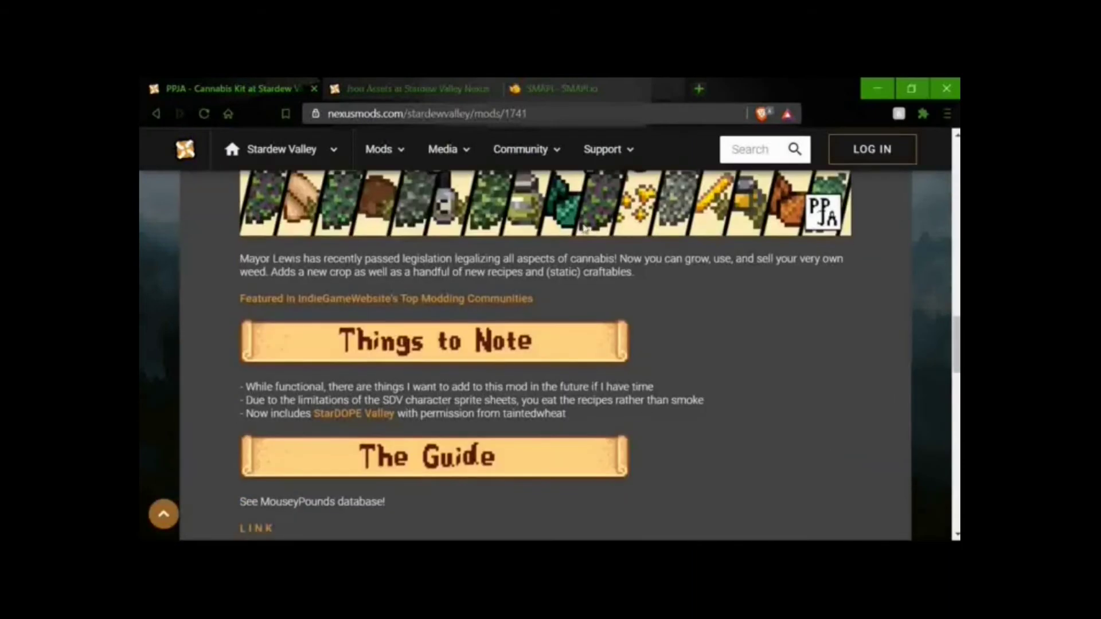
Step: Read the You Will Need, Installation and Uninstallation sections in the Cannabis Kit mod description
scroll(527, 353, "down", 2)
scroll(504, 348, "down", 5)
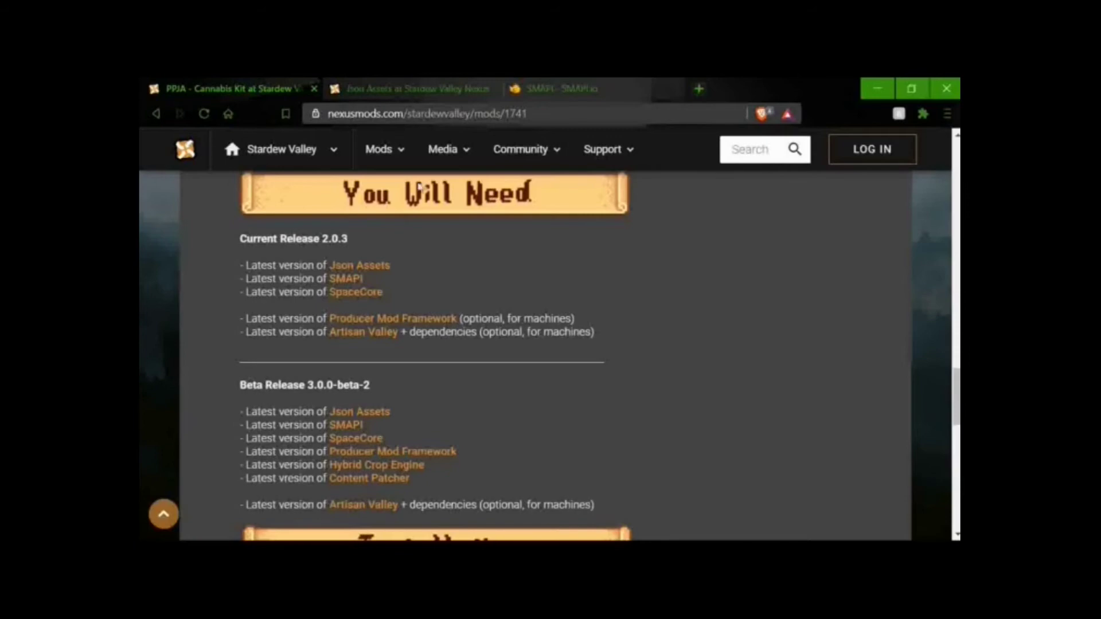
scroll(623, 276, "up", 1)
scroll(623, 275, "up", 1)
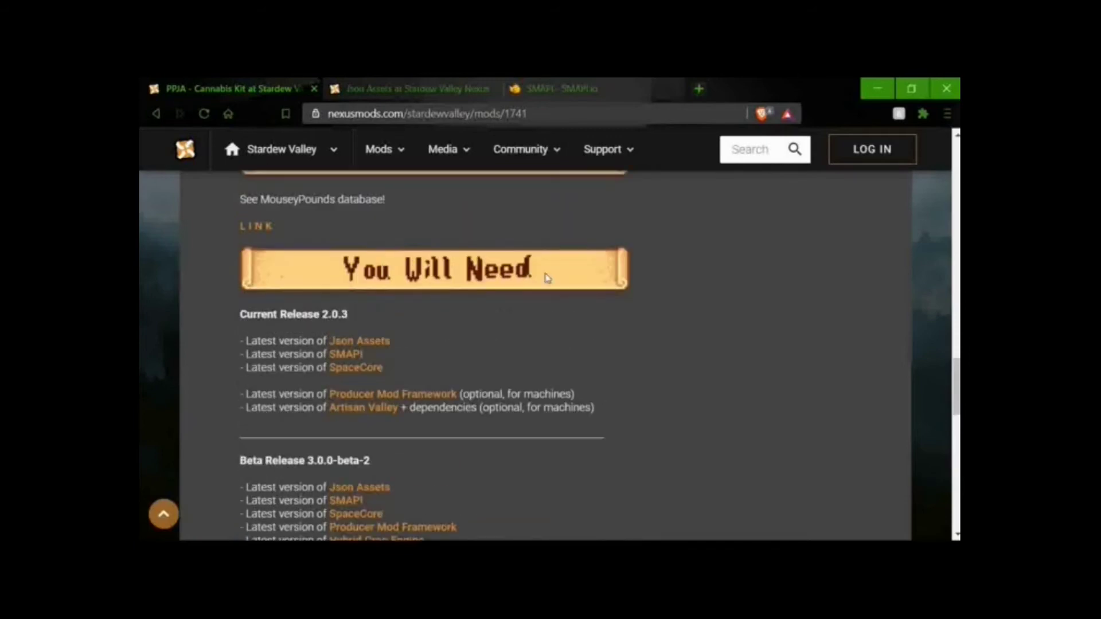
scroll(551, 278, "down", 6)
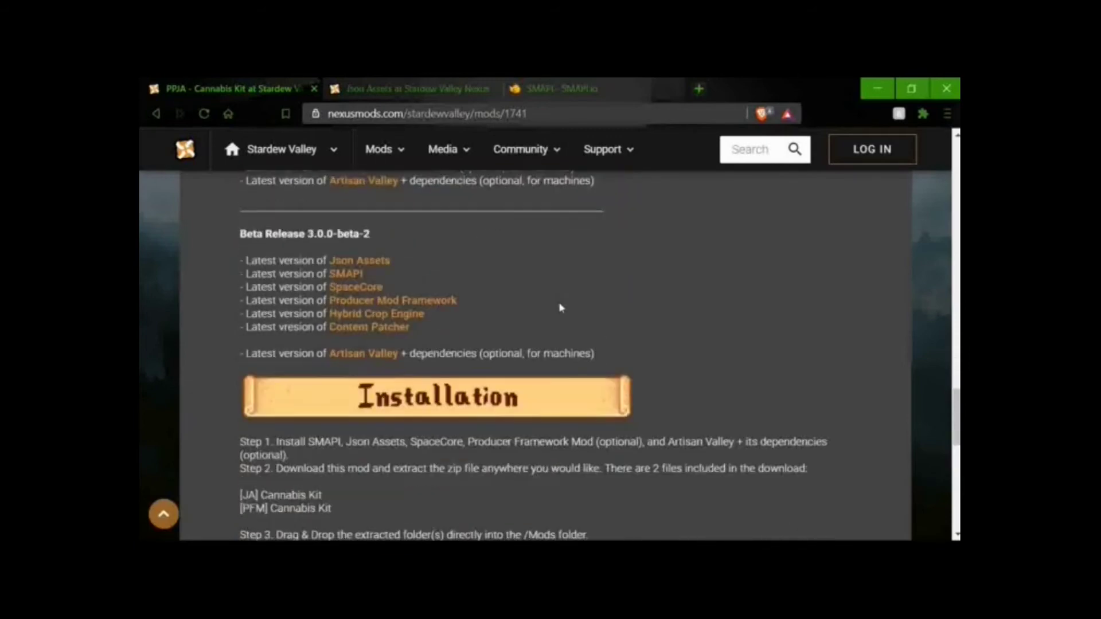
scroll(561, 308, "down", 6)
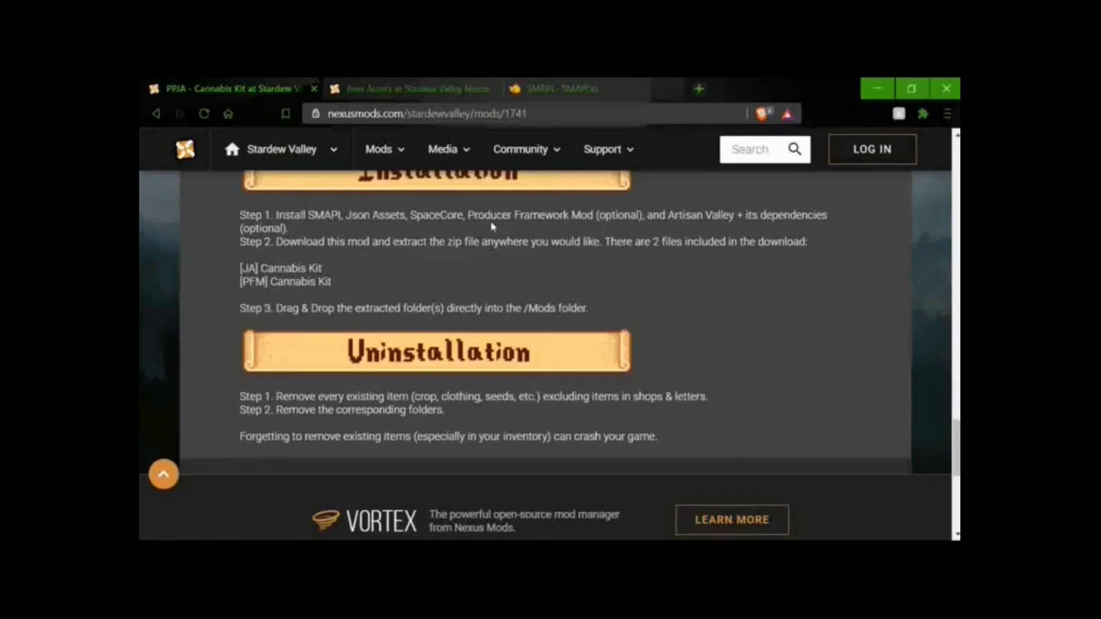
scroll(522, 418, "up", 10)
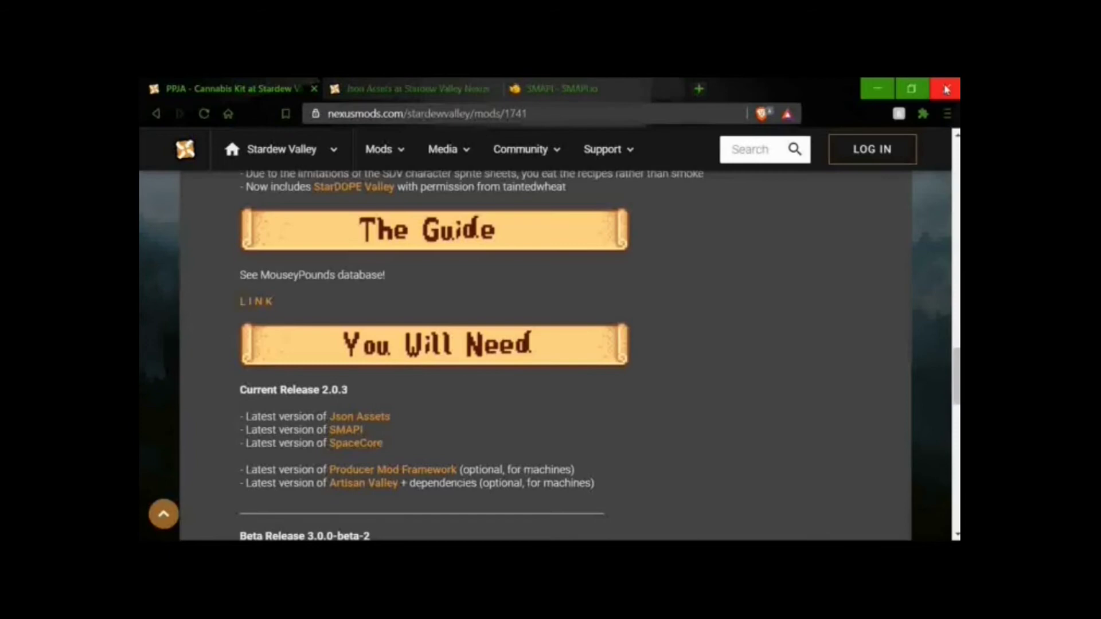
left_click(553, 86)
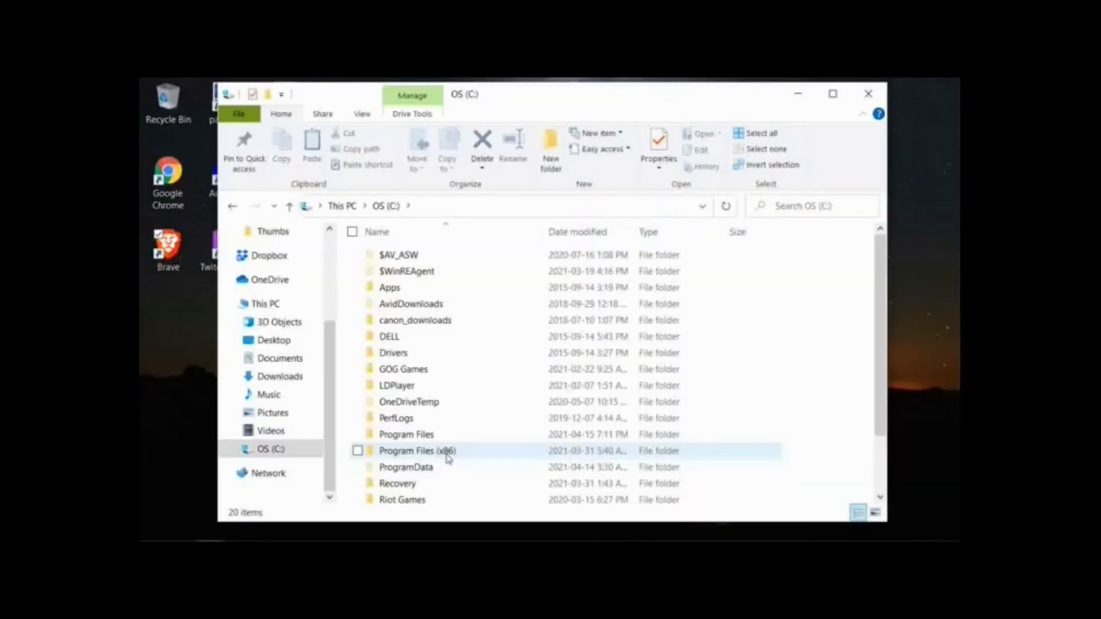
Step: In File Explorer, go from the OS (C:) drive into Program Files (x86) and open the Steam folder
double_click(450, 453)
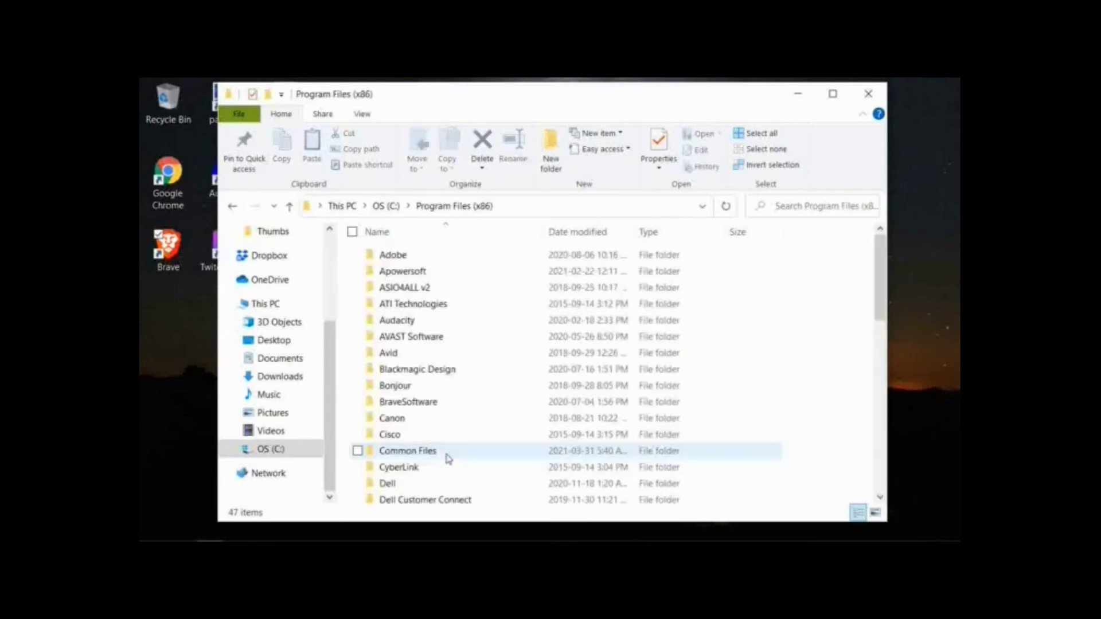
scroll(447, 453, "down", 5)
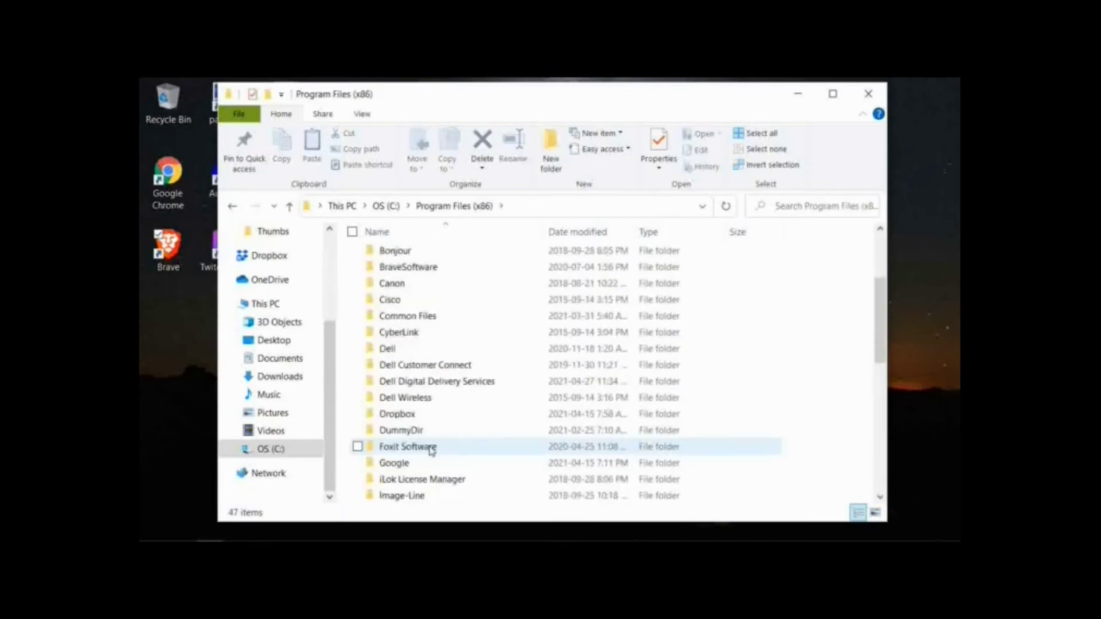
scroll(431, 452, "down", 4)
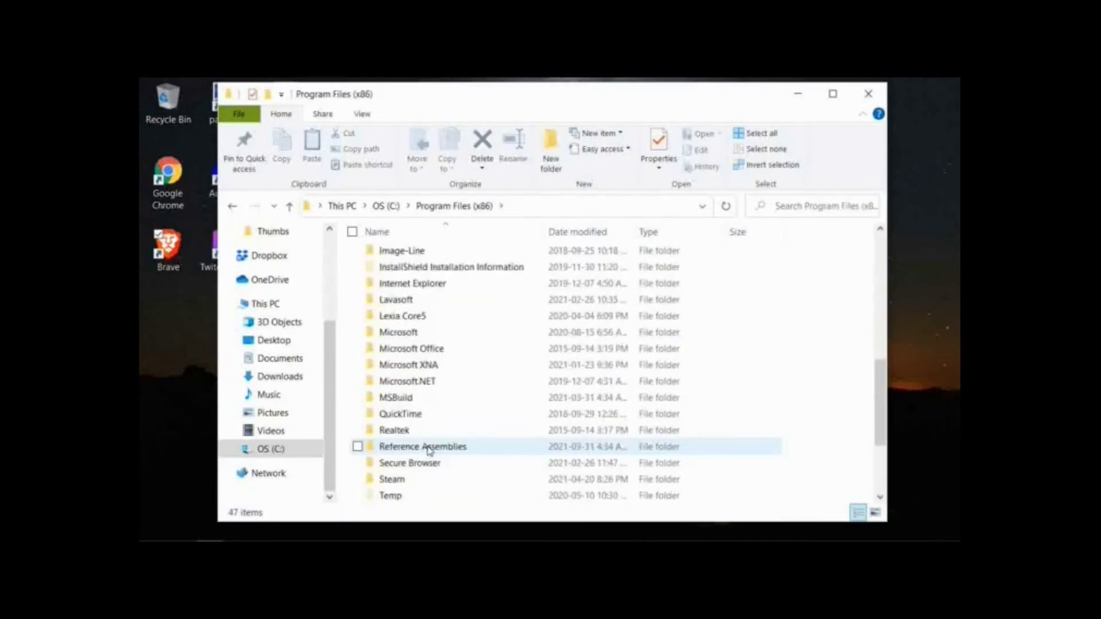
double_click(402, 434)
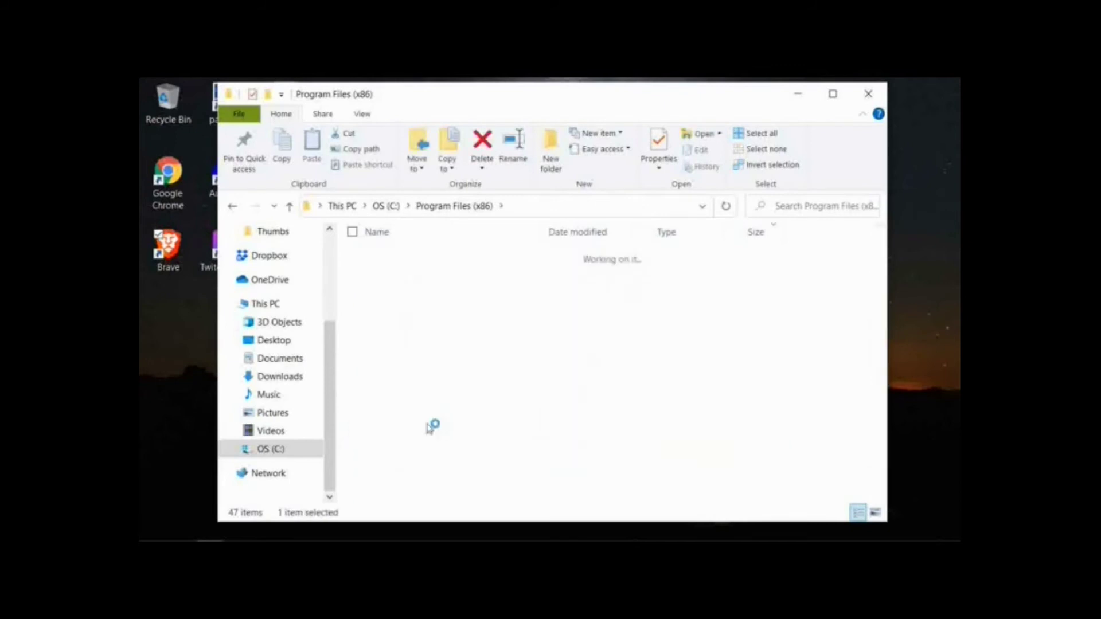
Step: Go through the steamapps and common folders inside Steam and open the Stardew Valley game folder
scroll(431, 412, "down", 10)
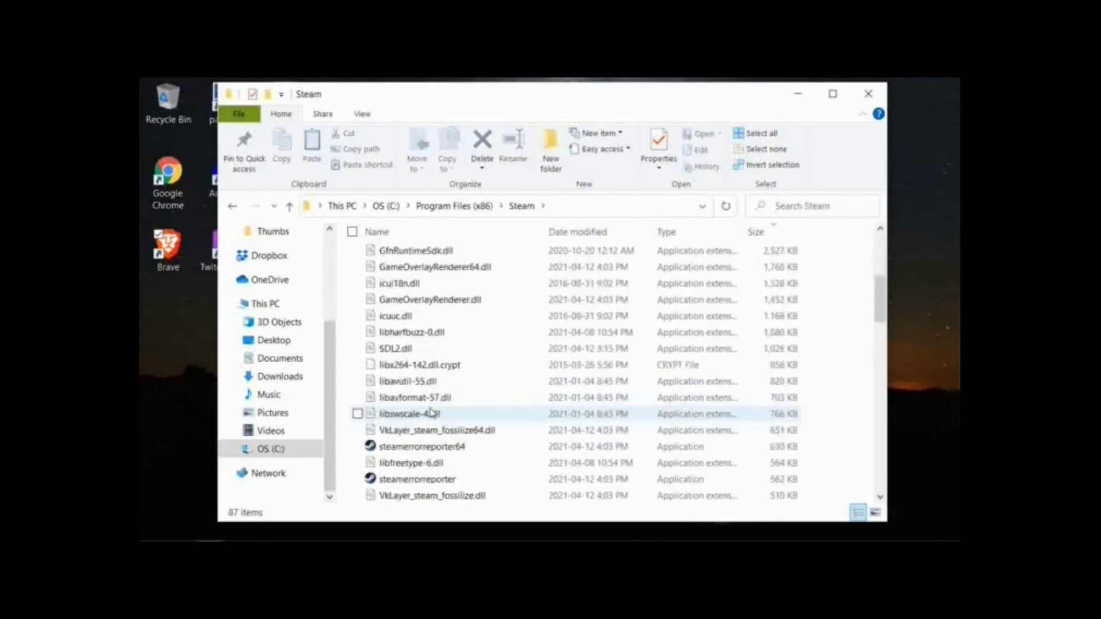
scroll(430, 411, "down", 10)
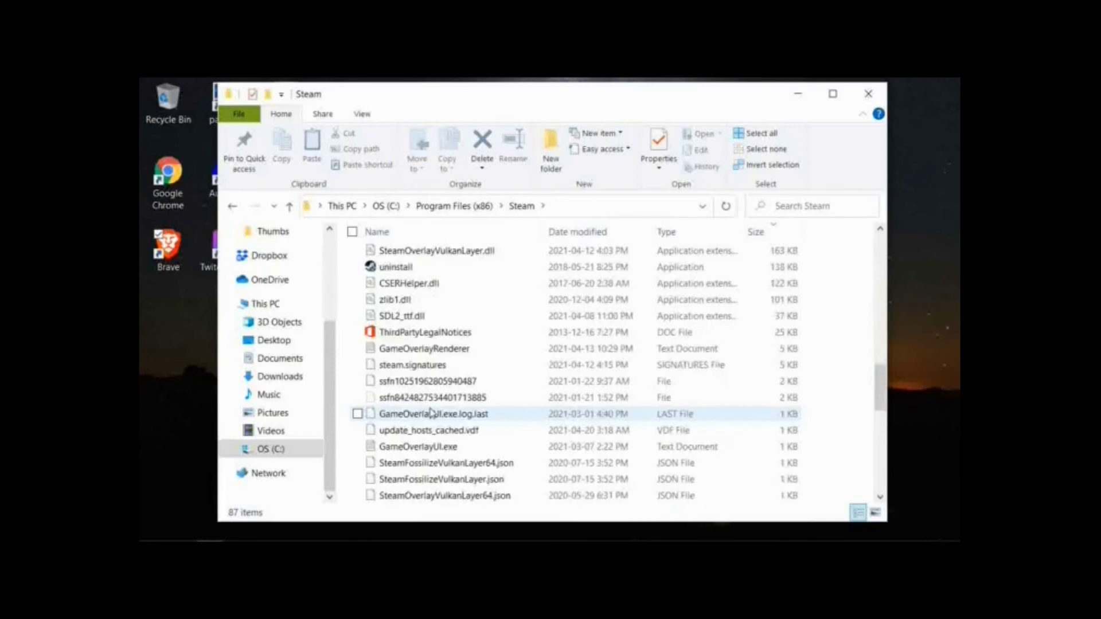
scroll(431, 412, "down", 1)
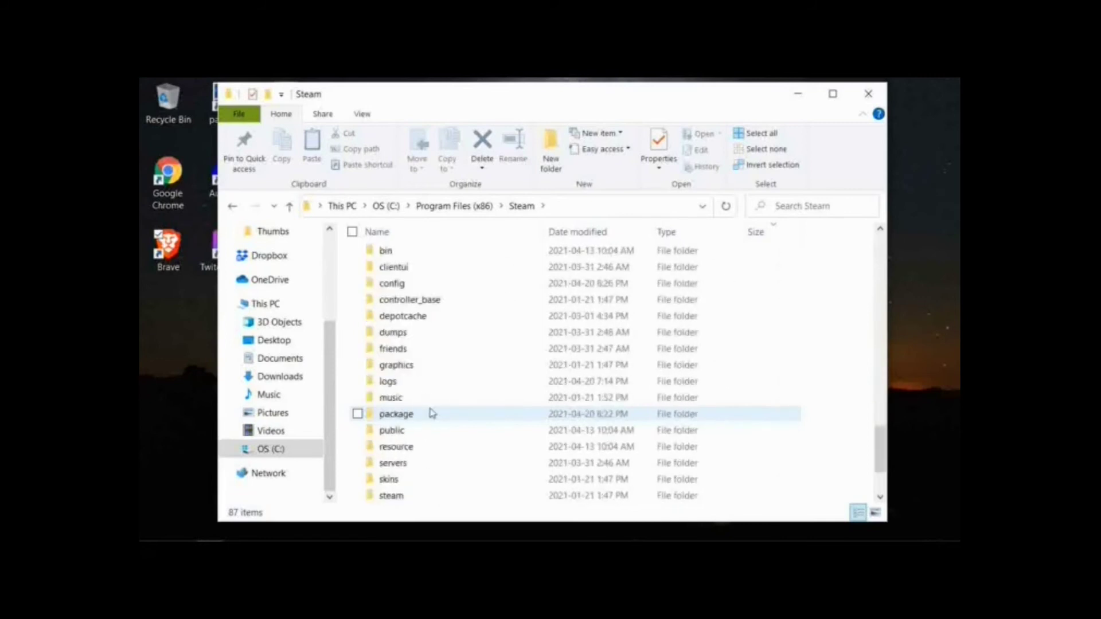
scroll(401, 458, "down", 2)
double_click(402, 413)
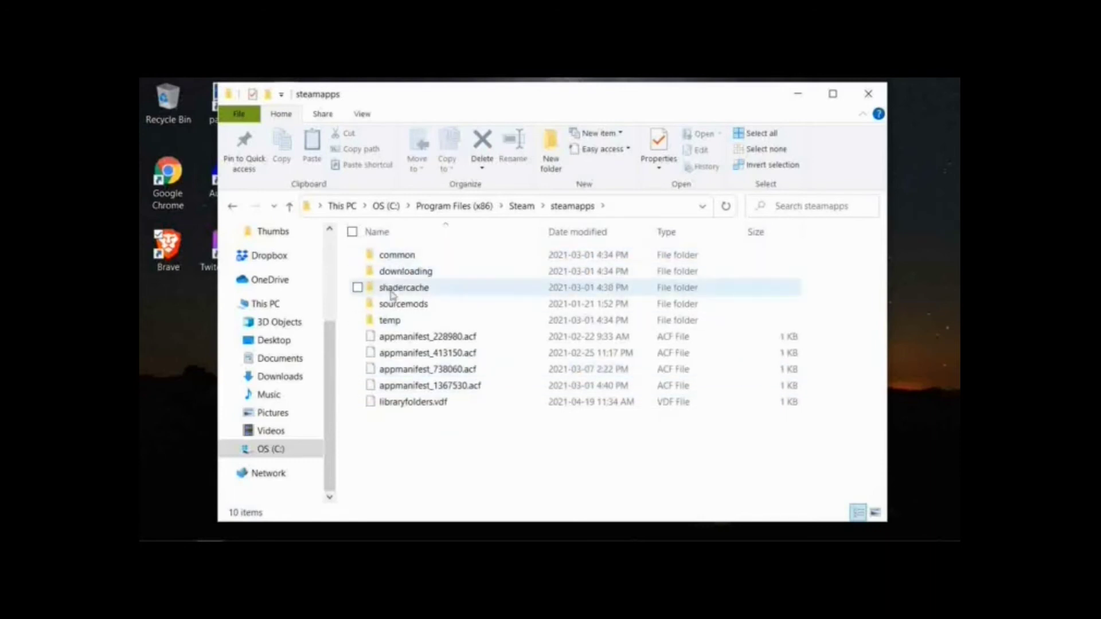
double_click(394, 258)
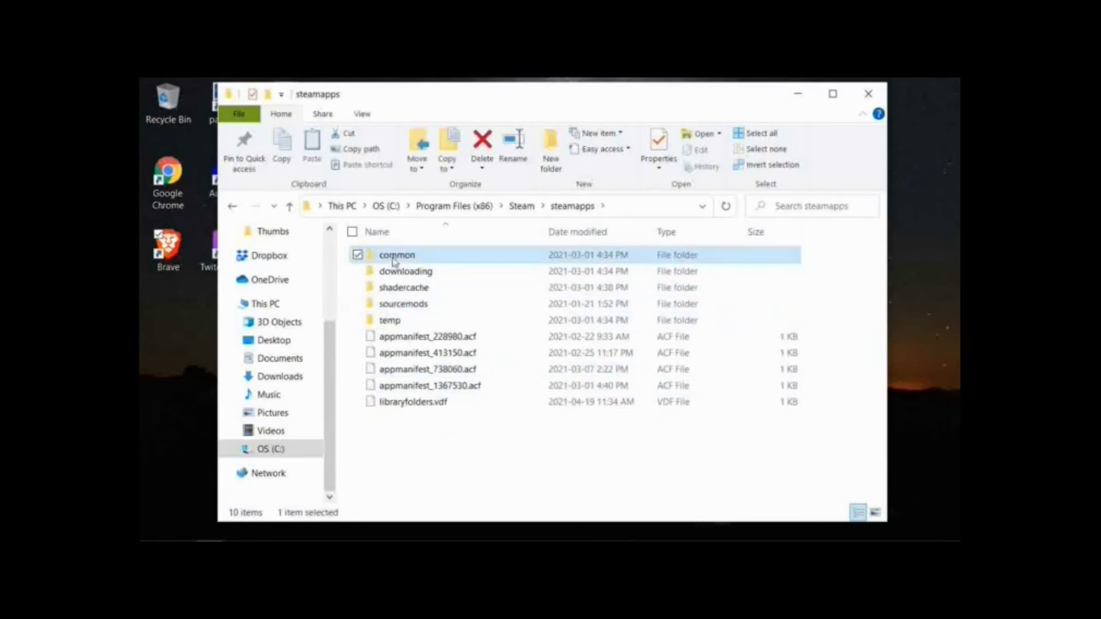
double_click(396, 288)
Step: Launch the StardewModdingAPI application from the Stardew Valley folder and maximize its console window
scroll(424, 338, "down", 4)
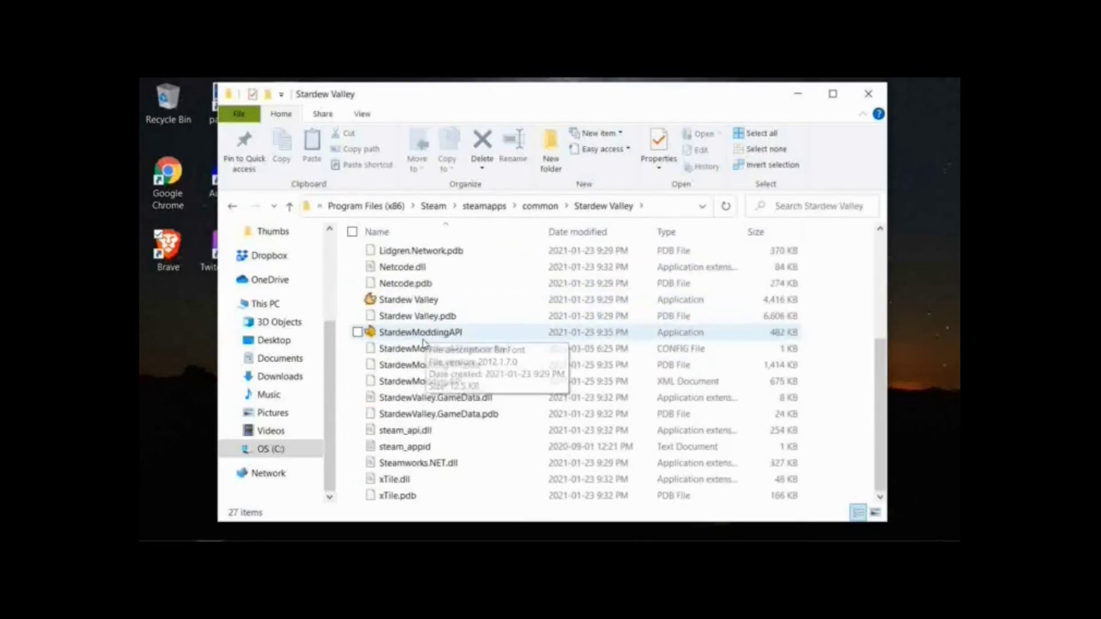
scroll(455, 337, "up", 4)
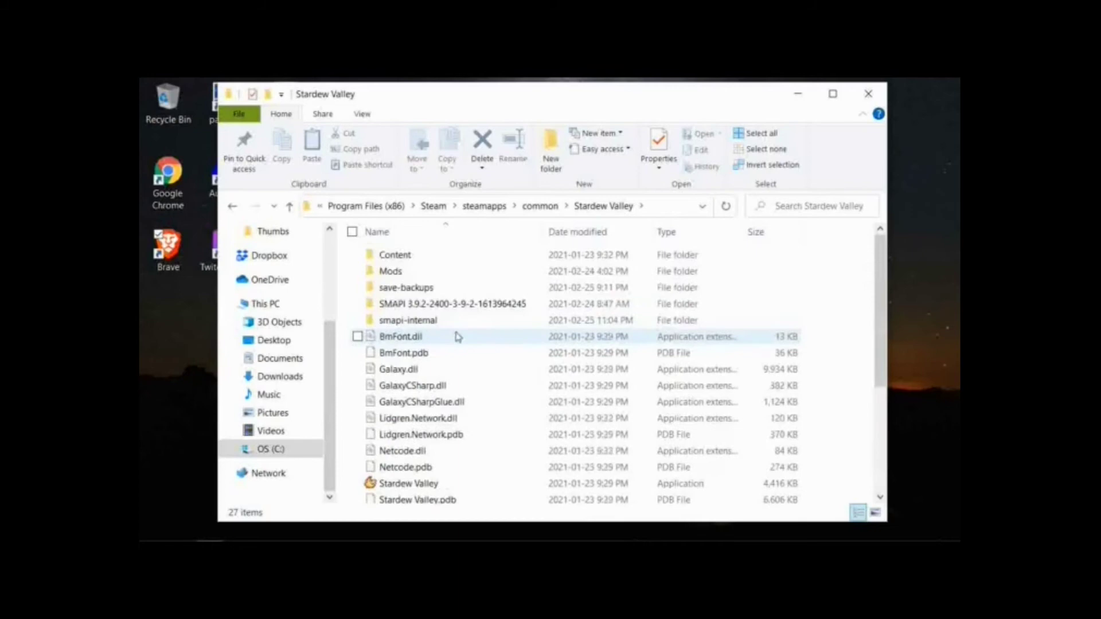
scroll(381, 283, "down", 3)
scroll(393, 280, "down", 1)
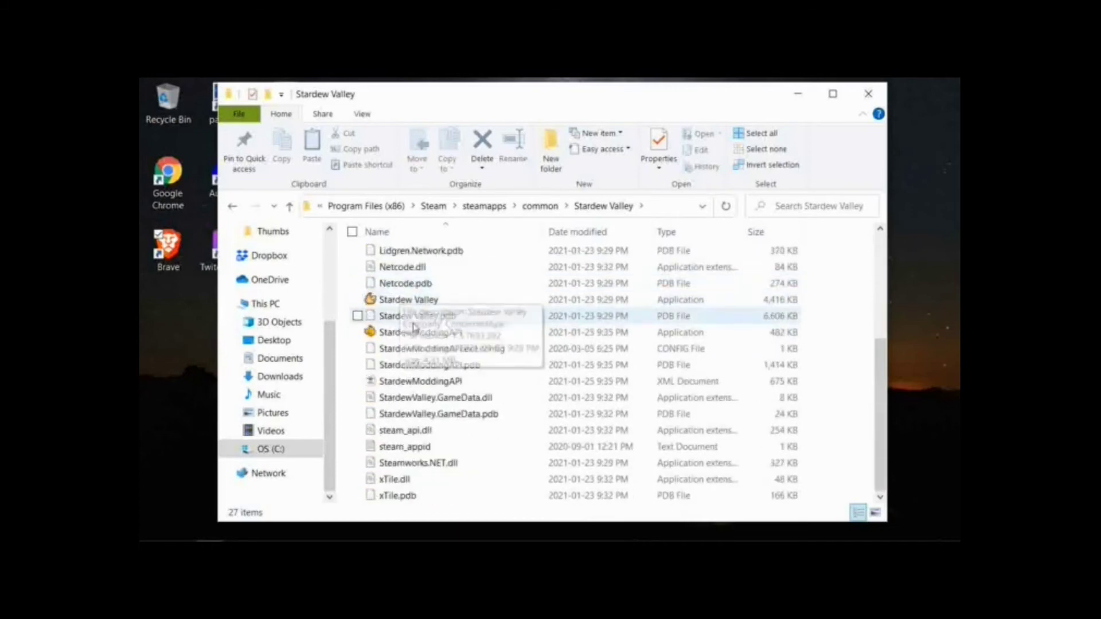
double_click(461, 334)
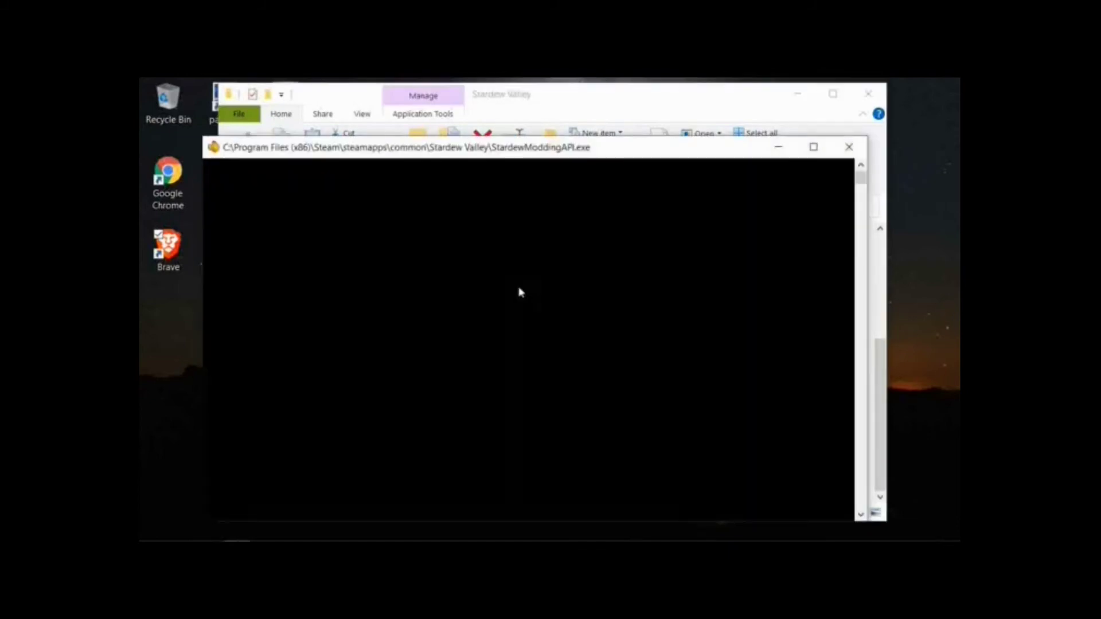
left_click(813, 146)
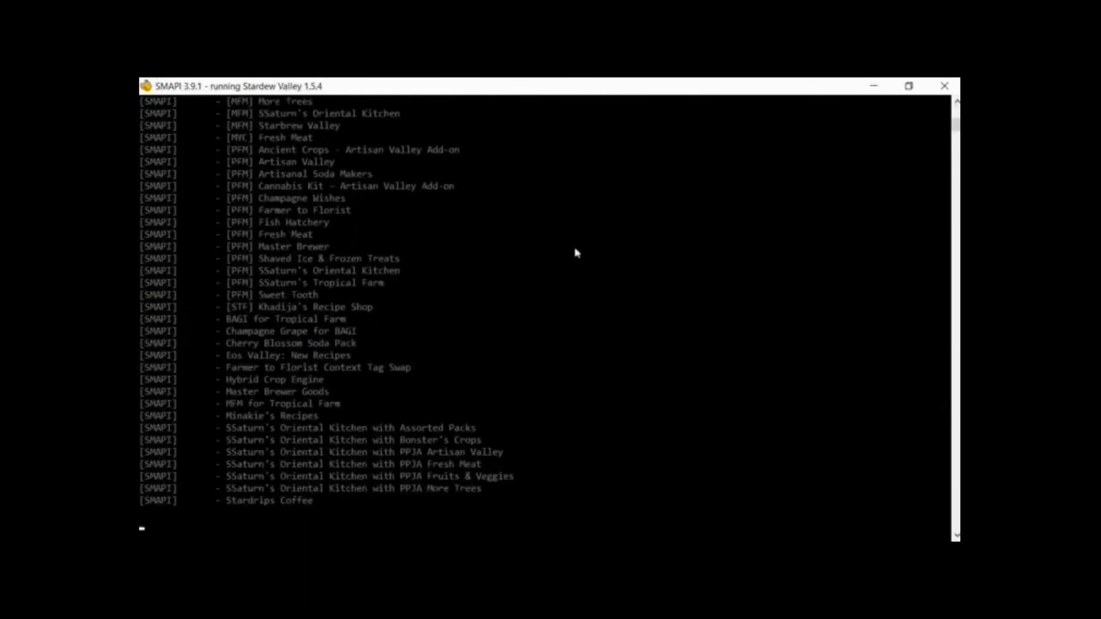
Step: Examine the SMAPI startup log for loaded content packs, skipped mods and mods with warnings
scroll(575, 250, "up", 15)
scroll(274, 282, "up", 5)
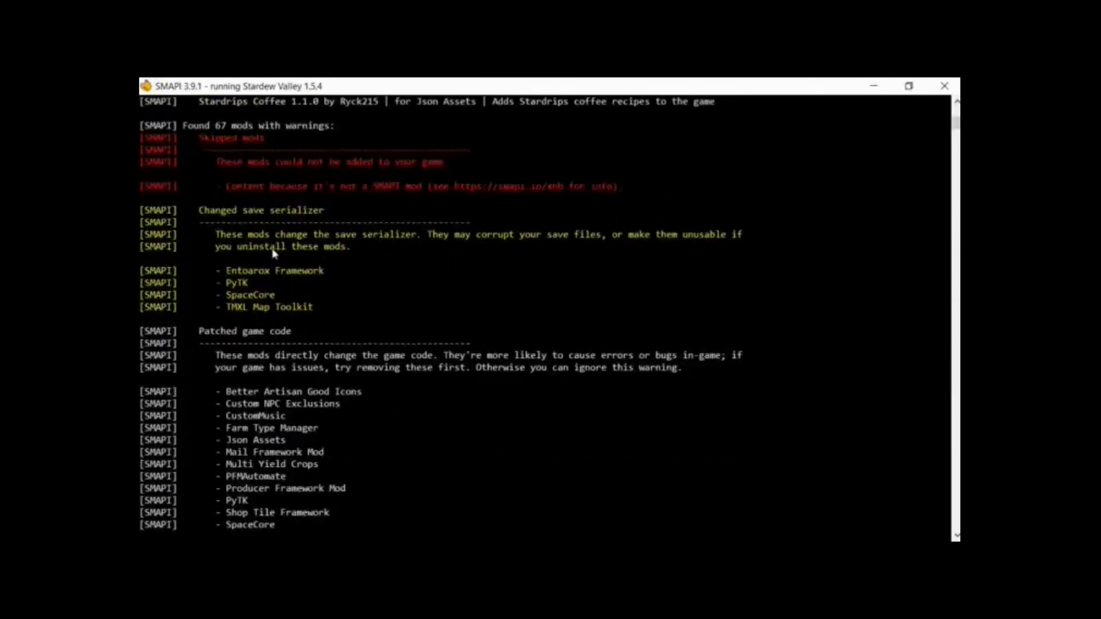
scroll(411, 178, "up", 3)
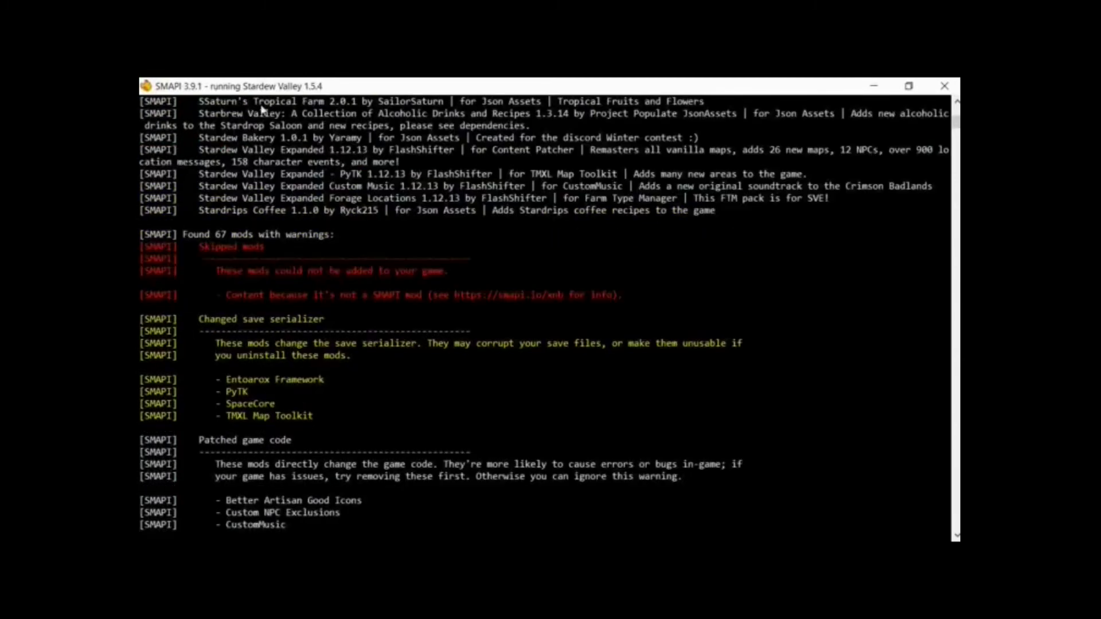
scroll(172, 258, "up", 15)
scroll(309, 207, "down", 15)
scroll(329, 376, "down", 2)
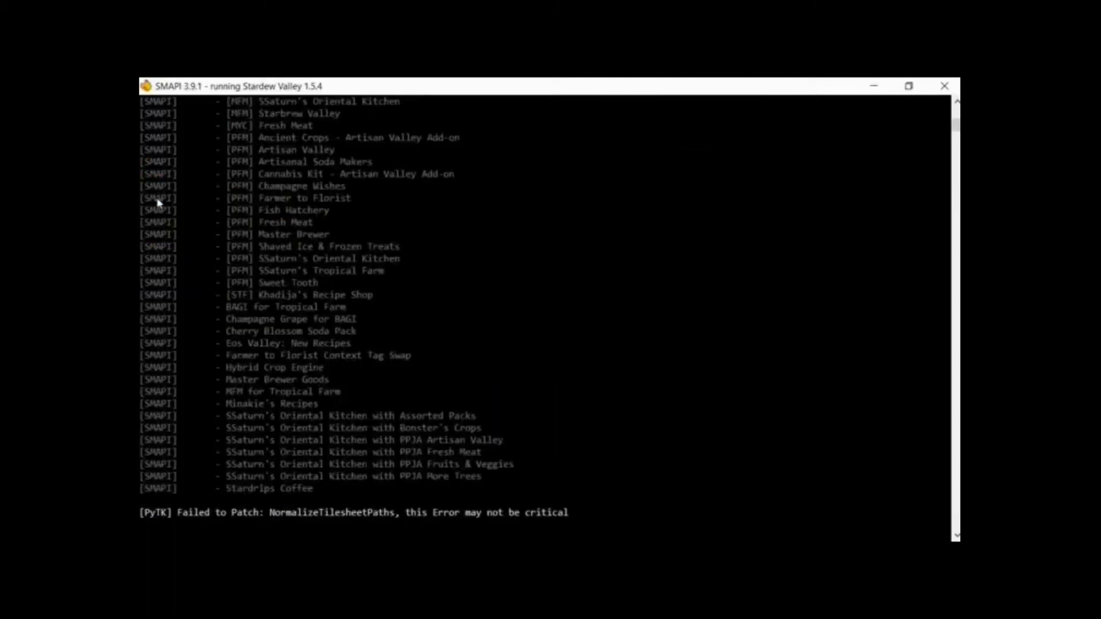
scroll(294, 303, "up", 9)
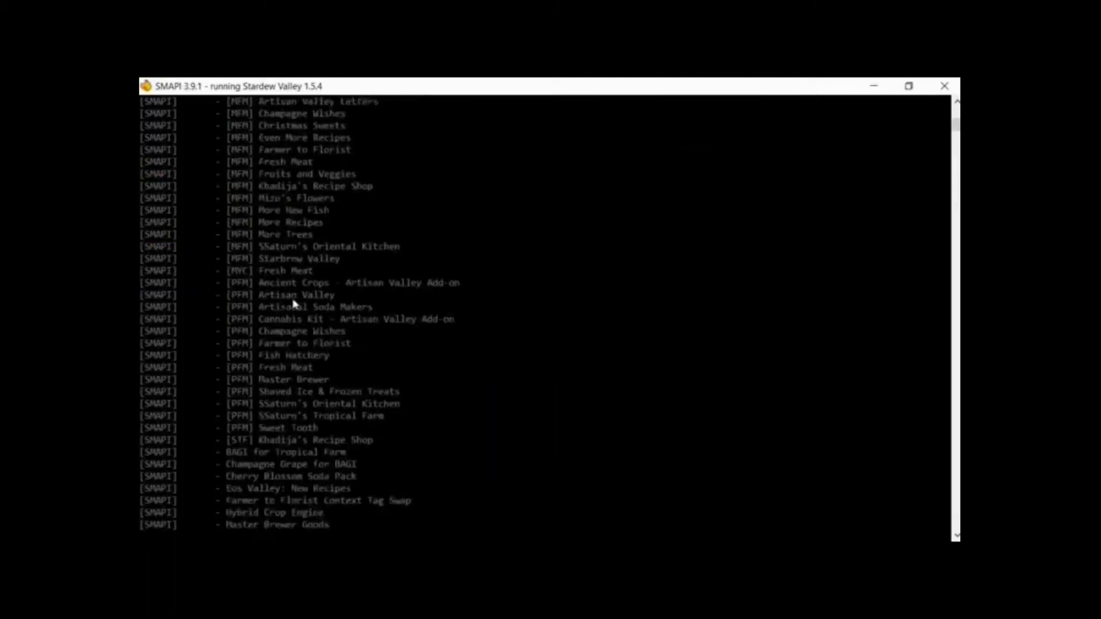
scroll(442, 223, "down", 10)
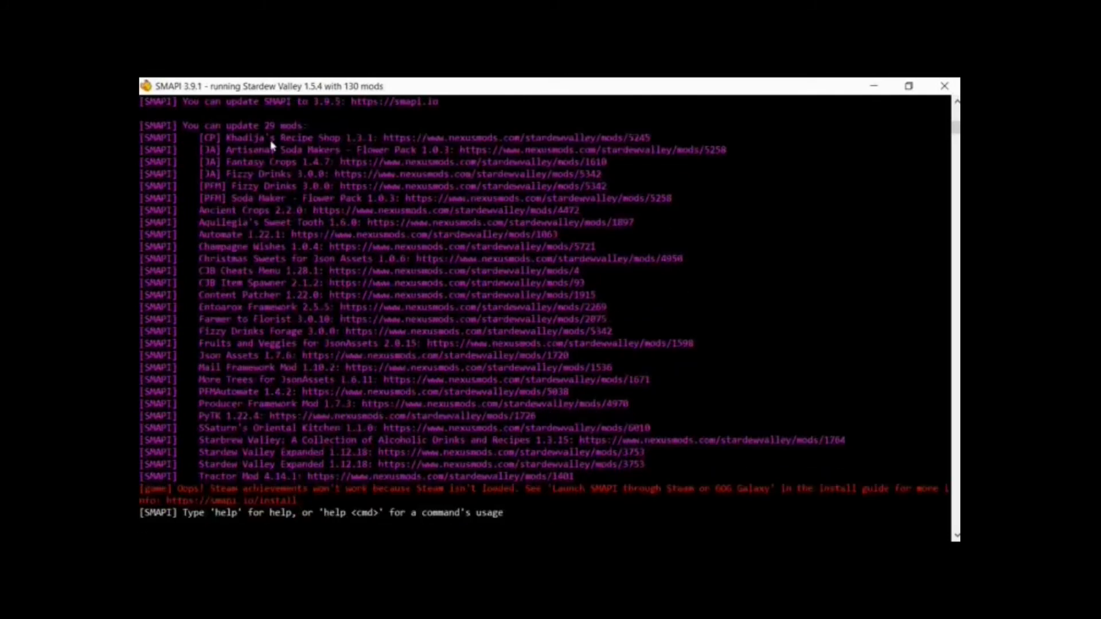
Step: Review the skipped mods and save serializer warnings again, and check the list of available mod updates in the console
scroll(352, 272, "up", 10)
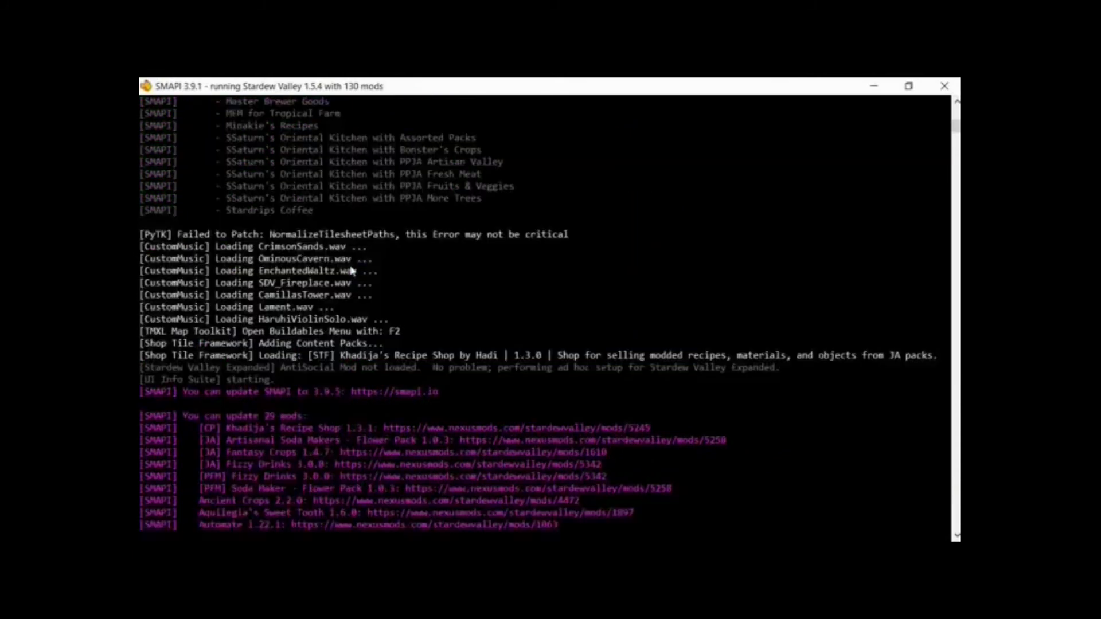
scroll(352, 271, "up", 20)
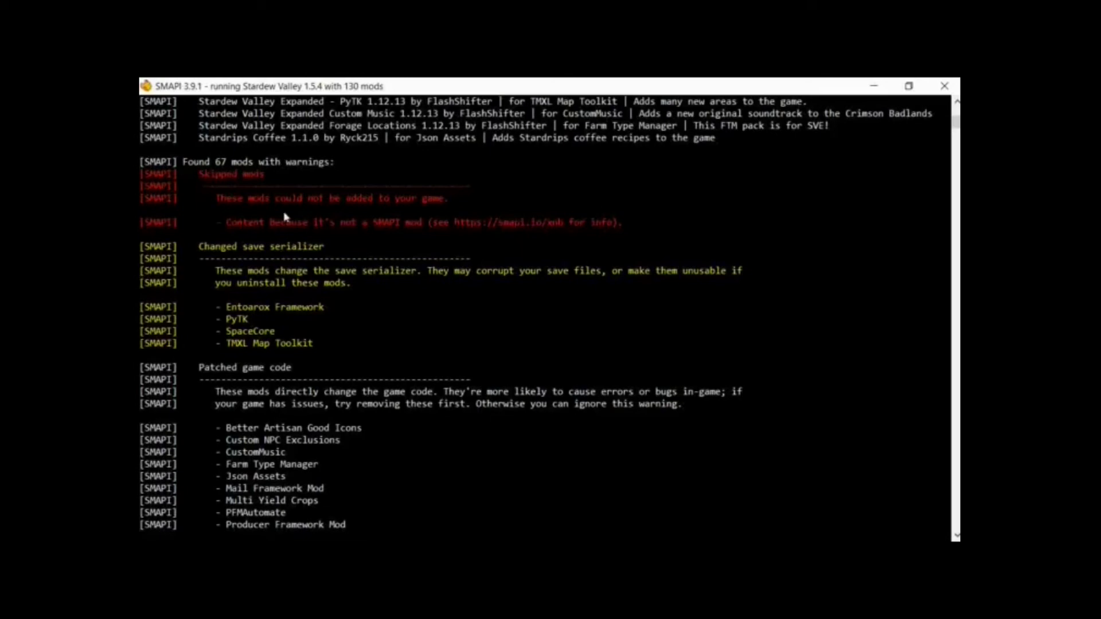
scroll(436, 228, "down", 1)
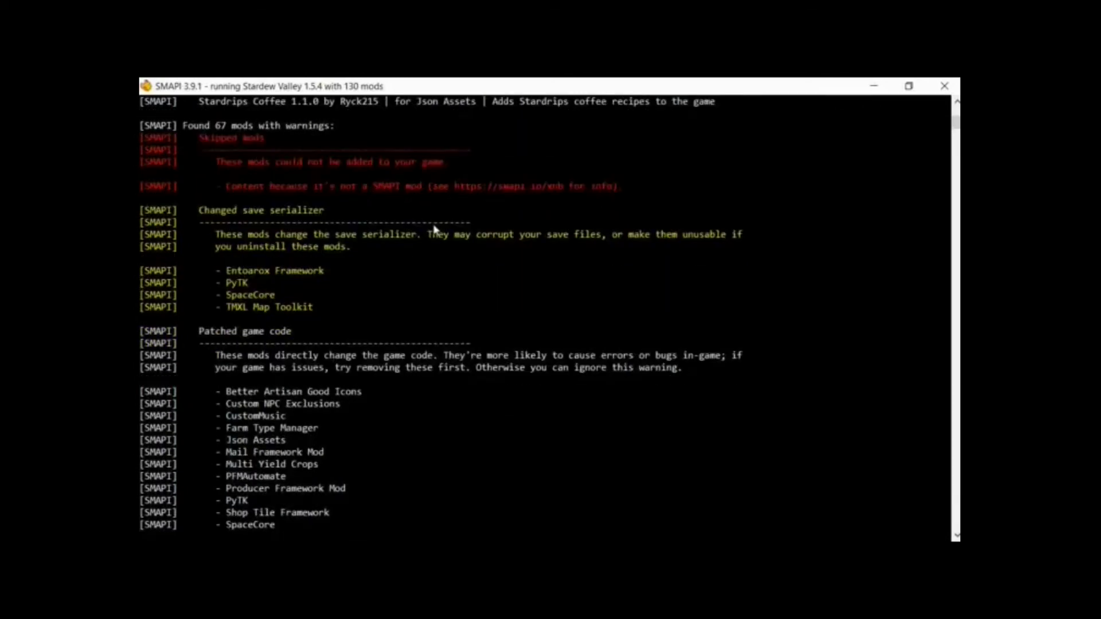
scroll(437, 228, "down", 20)
scroll(284, 505, "up", 1)
scroll(285, 506, "up", 3)
scroll(286, 504, "down", 3)
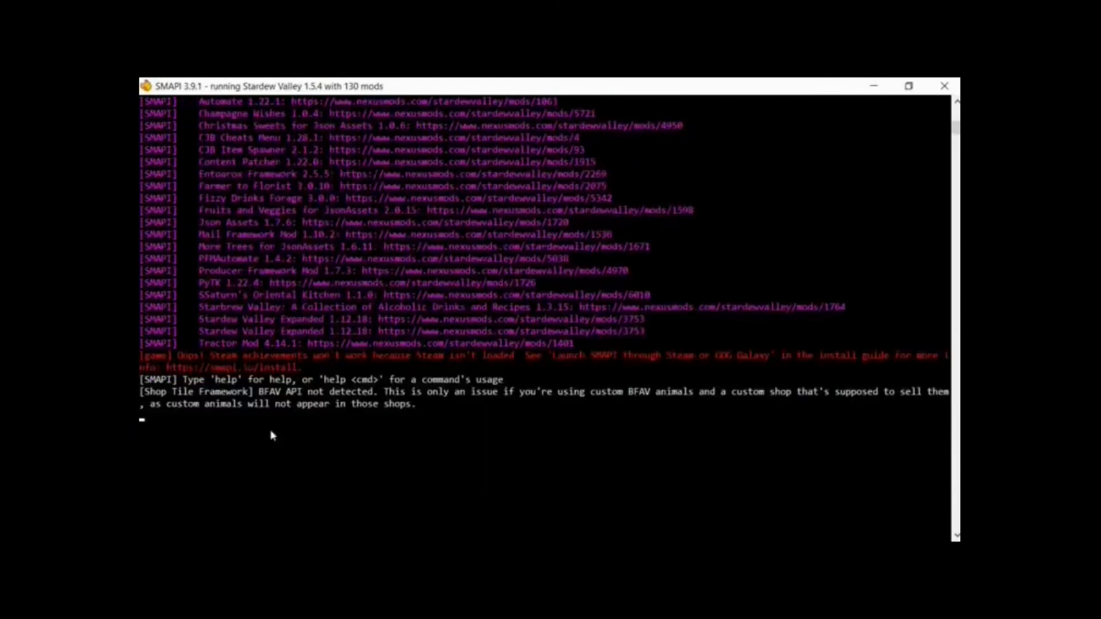
Step: Follow the Json Assets content packs loading in the console and highlight part of the first Cannabis Kit for JsonAssets entry
scroll(395, 394, "down", 5)
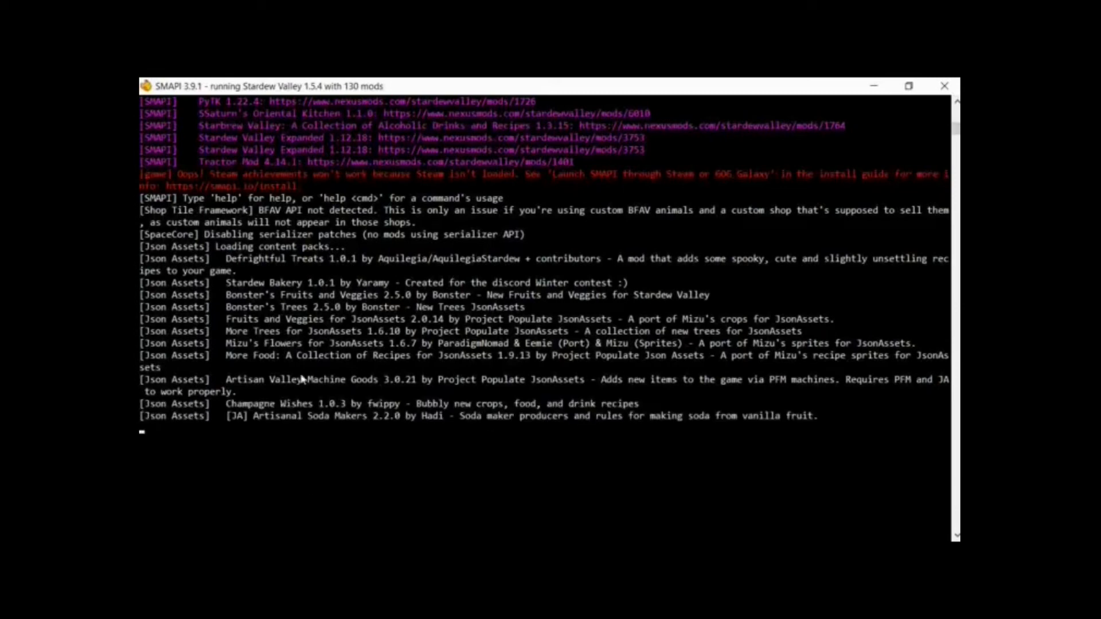
scroll(241, 332, "down", 4)
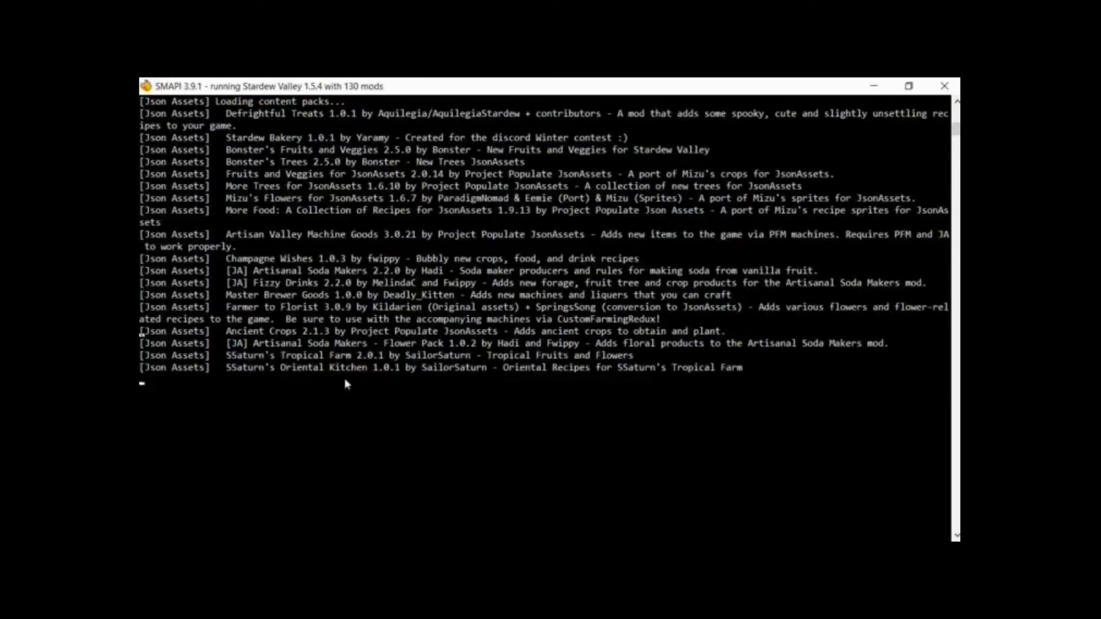
scroll(442, 394, "down", 2)
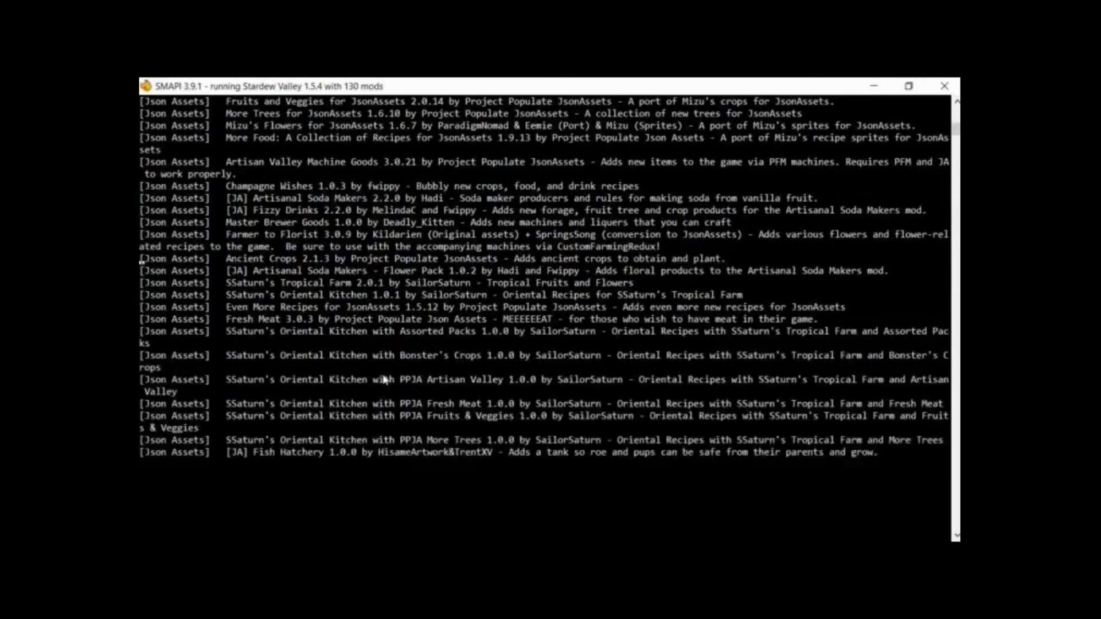
scroll(384, 379, "down", 4)
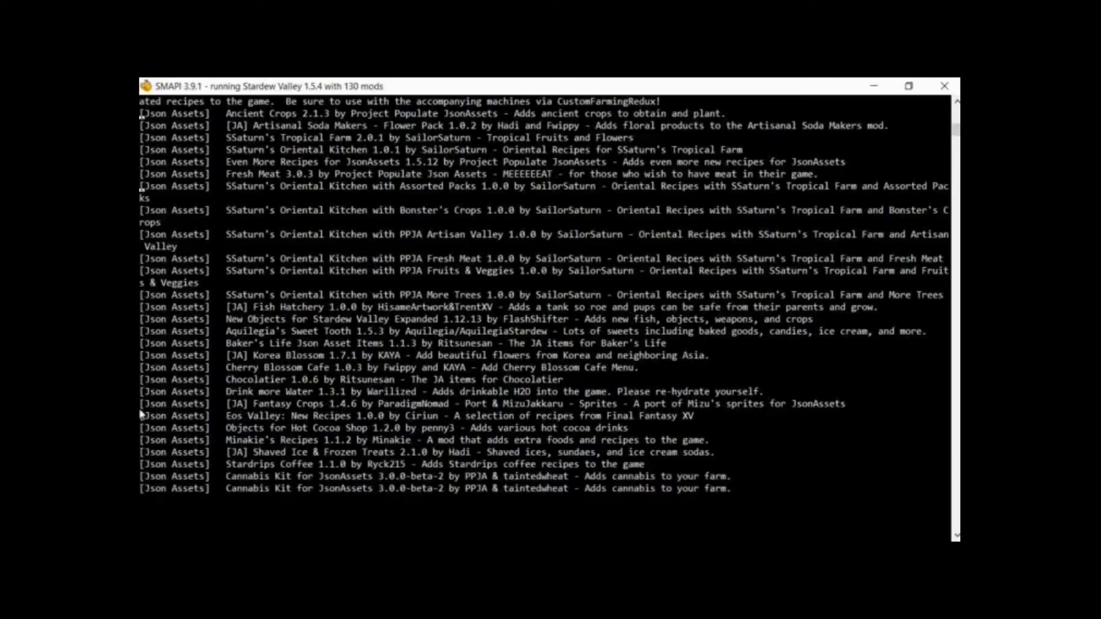
scroll(142, 414, "down", 2)
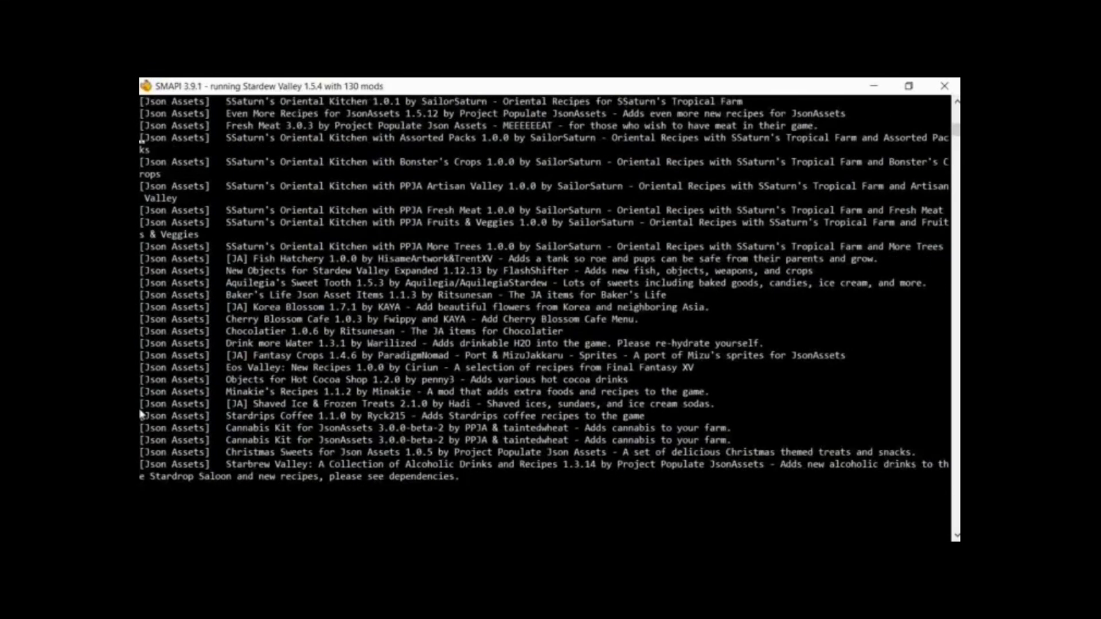
left_click_drag(319, 394, 570, 396)
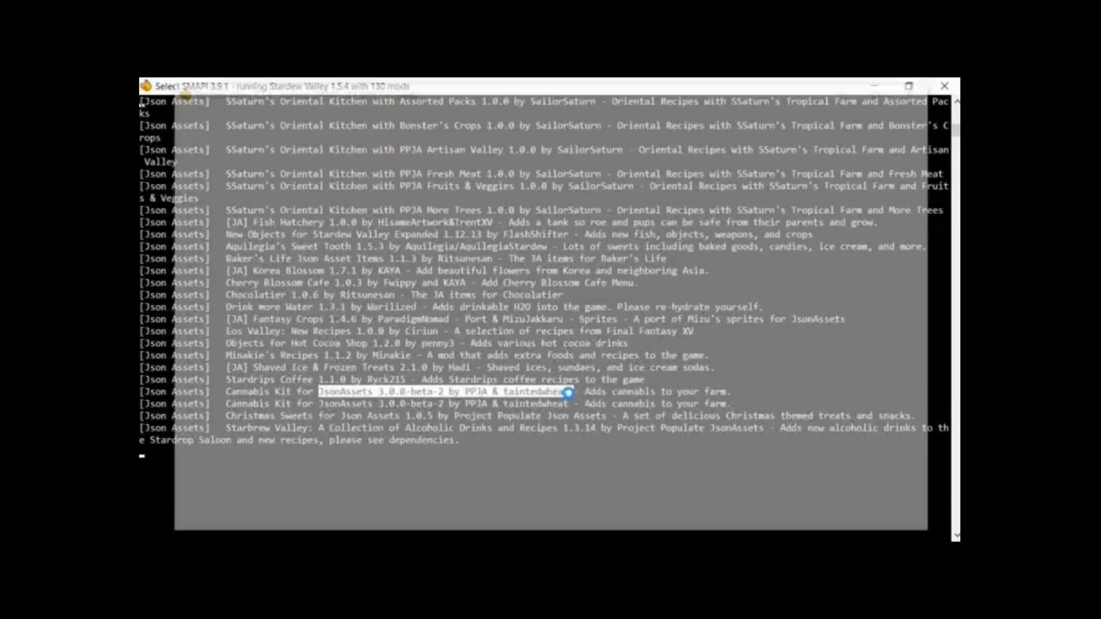